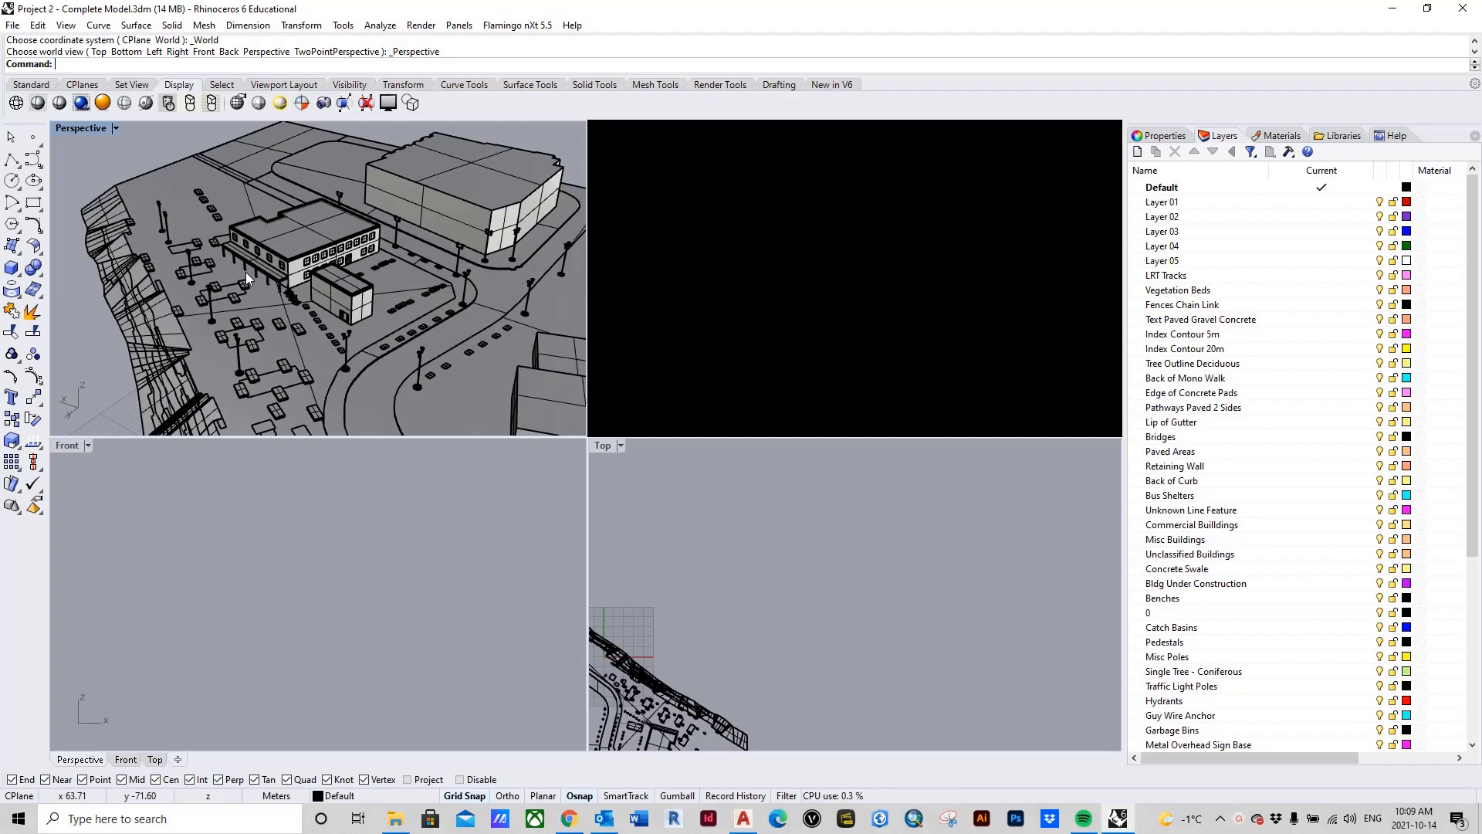
{"action": "scroll", "coordinate": [299, 224], "scroll_direction": "up", "scroll_amount": 3}
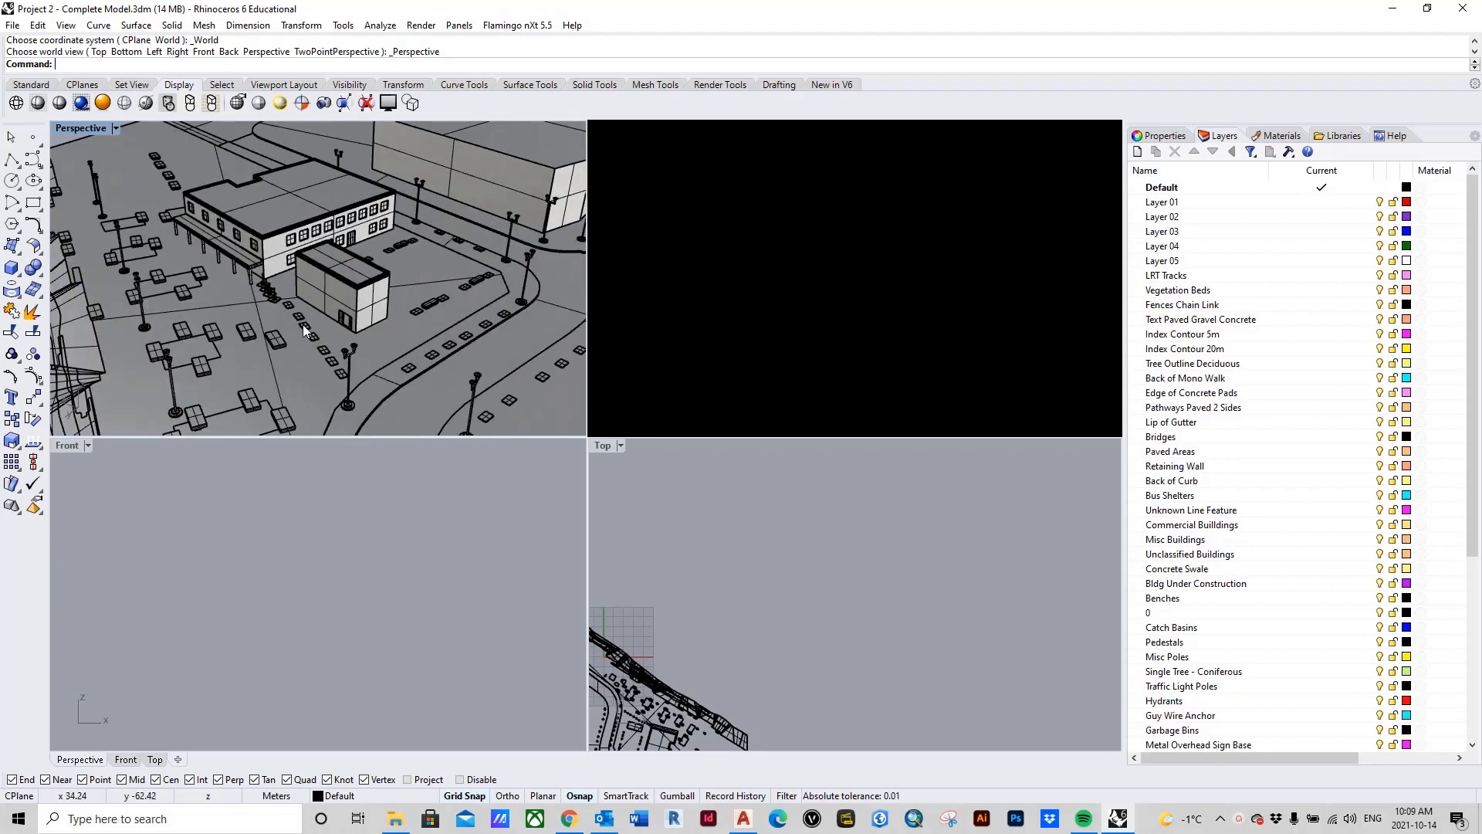
{"action": "scroll", "coordinate": [405, 310], "scroll_direction": "up", "scroll_amount": 4}
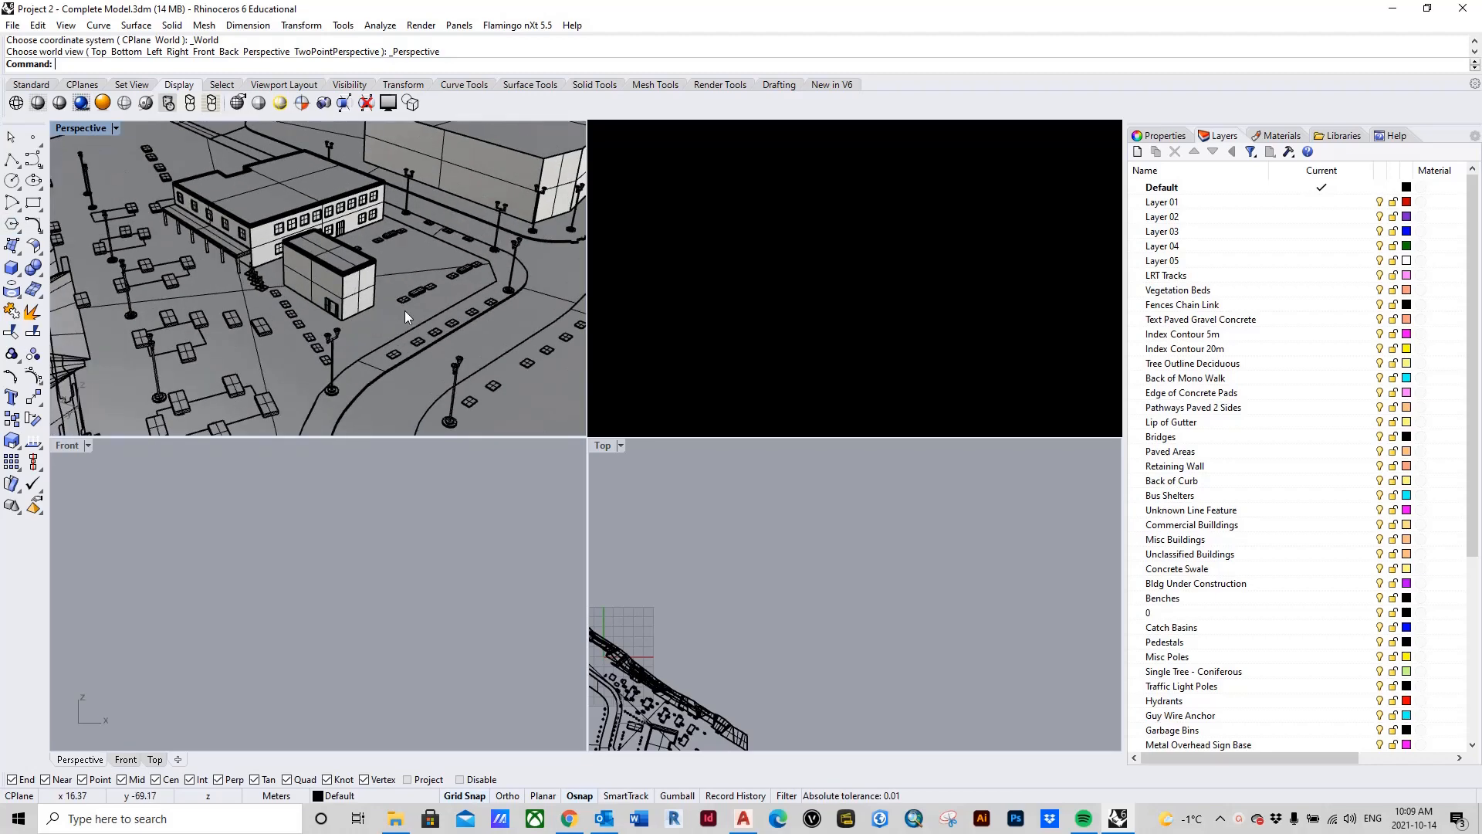
{"action": "scroll", "coordinate": [366, 341], "scroll_direction": "down", "scroll_amount": 2}
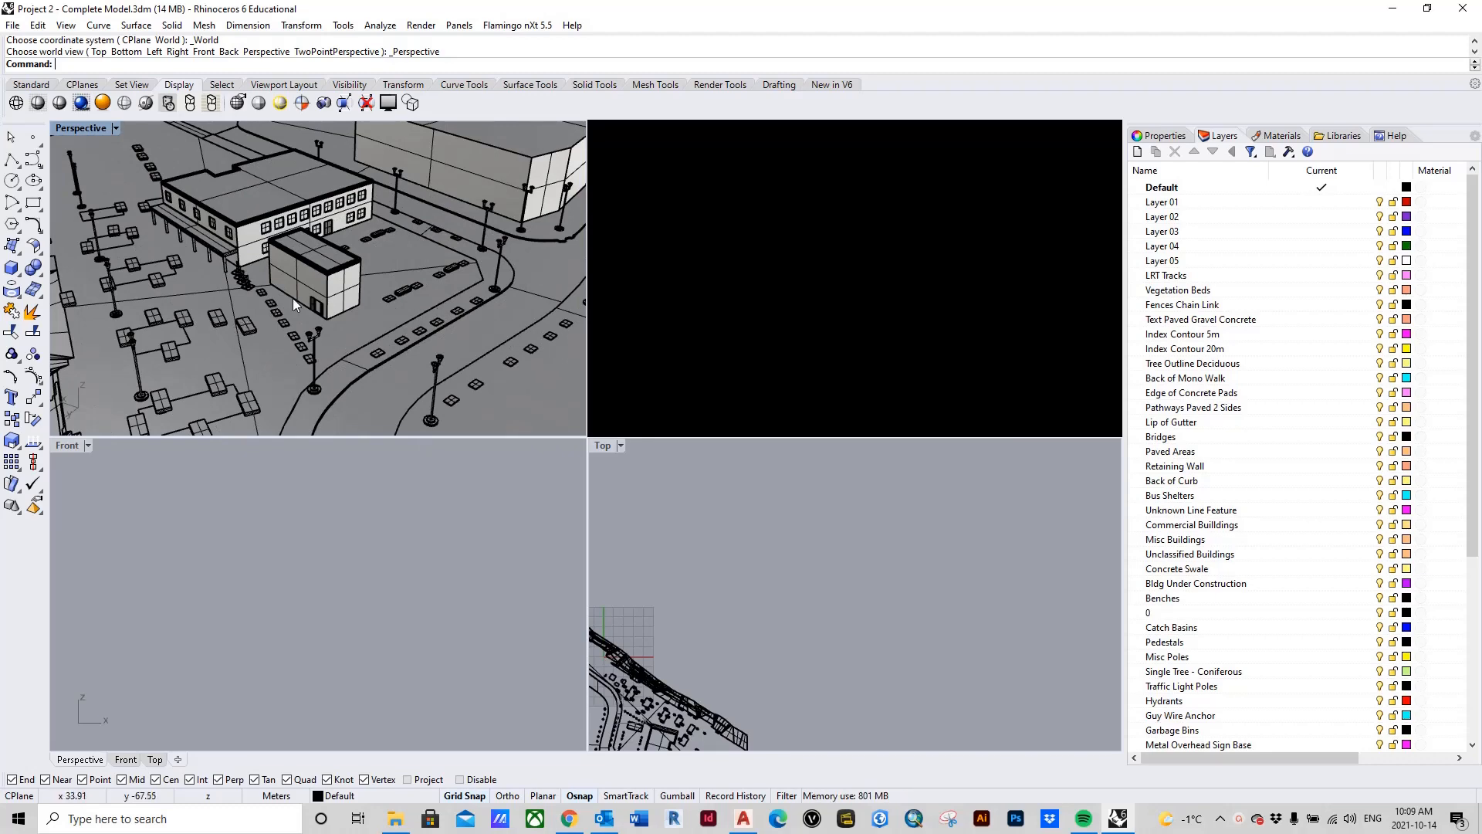
{"action": "right_click_drag", "start_coordinate": [293, 298], "coordinate": [397, 206]}
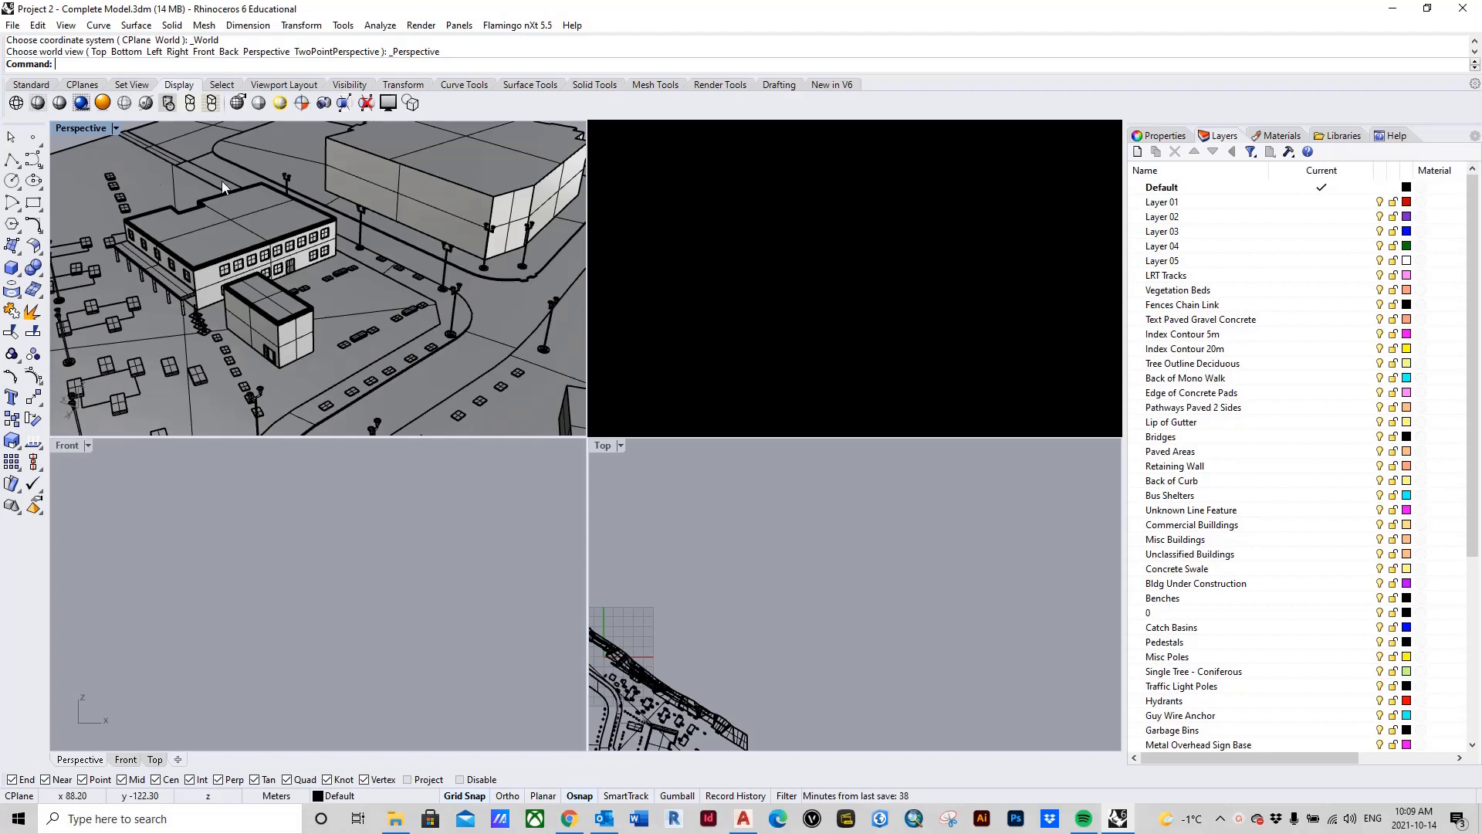
Save the Project 2 - Complete Model file under its existing name.
{"action": "left_click", "coordinate": [33, 84]}
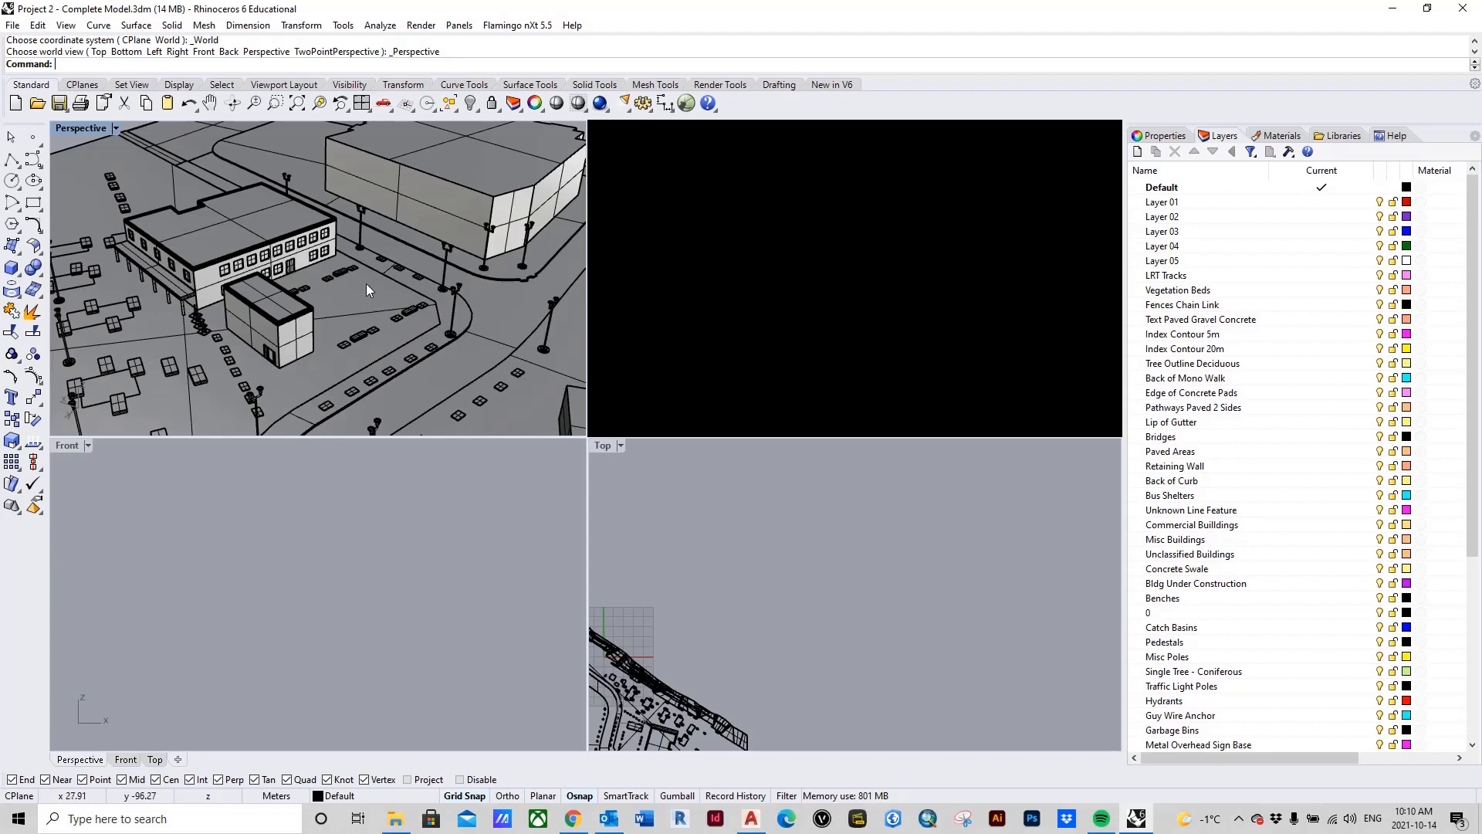
{"action": "scroll", "coordinate": [386, 270], "scroll_direction": "down", "scroll_amount": 3}
{"action": "scroll", "coordinate": [337, 271], "scroll_direction": "up", "scroll_amount": 4}
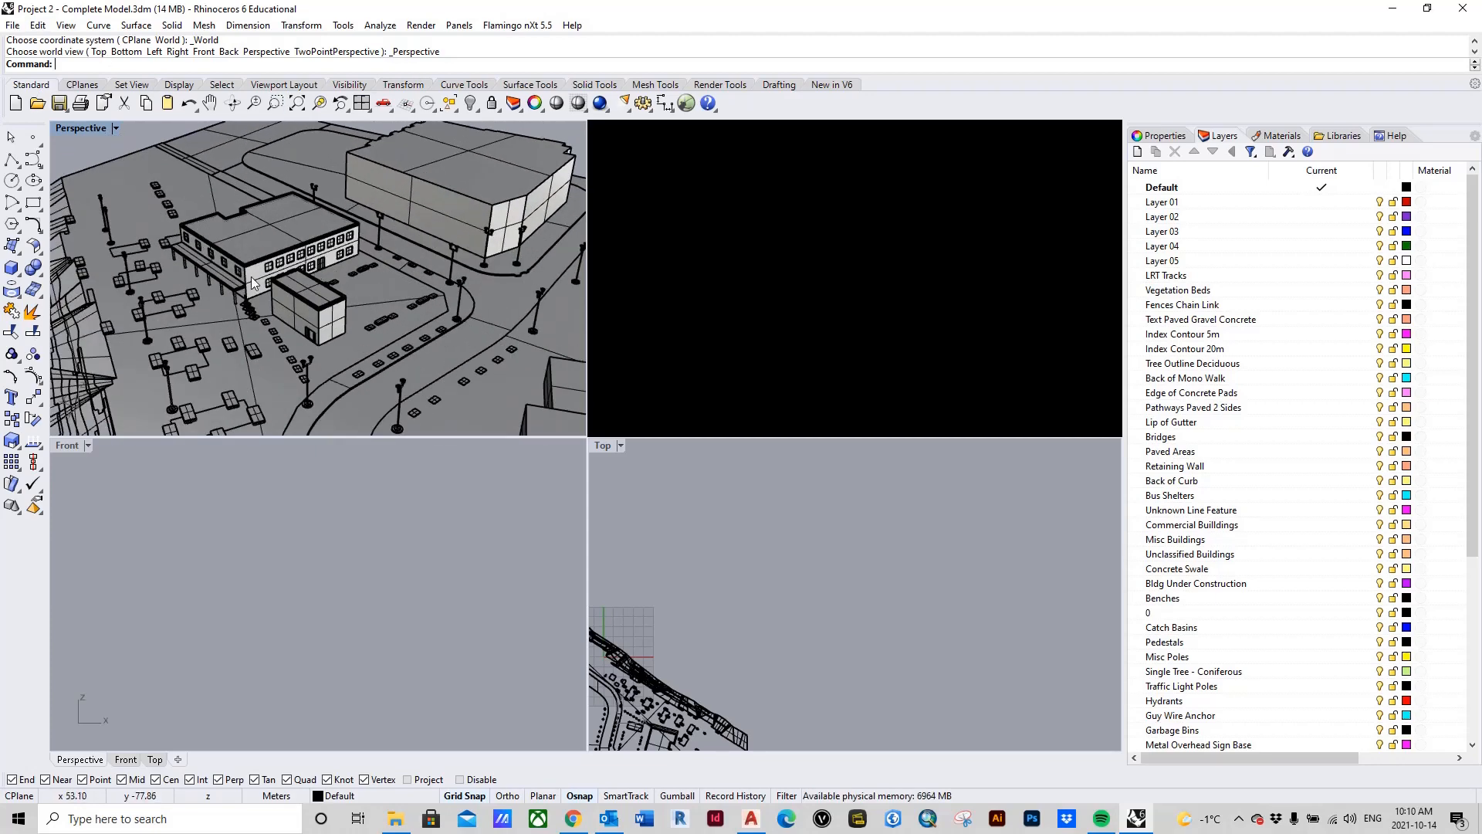
{"action": "middle_click", "coordinate": [234, 313]}
{"action": "left_click", "coordinate": [235, 306]}
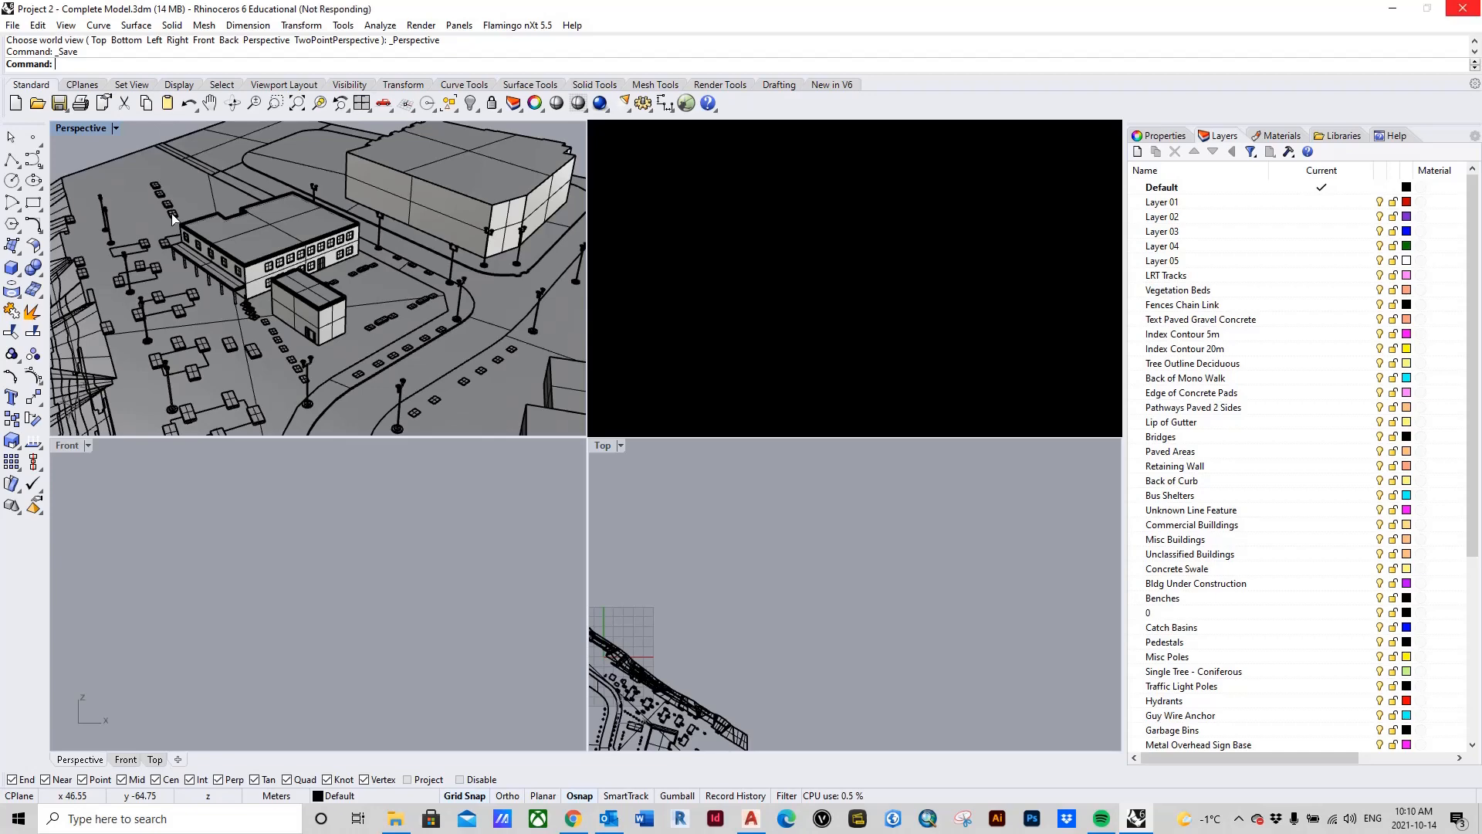
Set the Perspective viewport to the NE isometric view to see the site buildings in parallel projection.
{"action": "right_click_drag", "start_coordinate": [173, 220], "coordinate": [376, 304]}
{"action": "scroll", "coordinate": [390, 307], "scroll_direction": "down", "scroll_amount": 3}
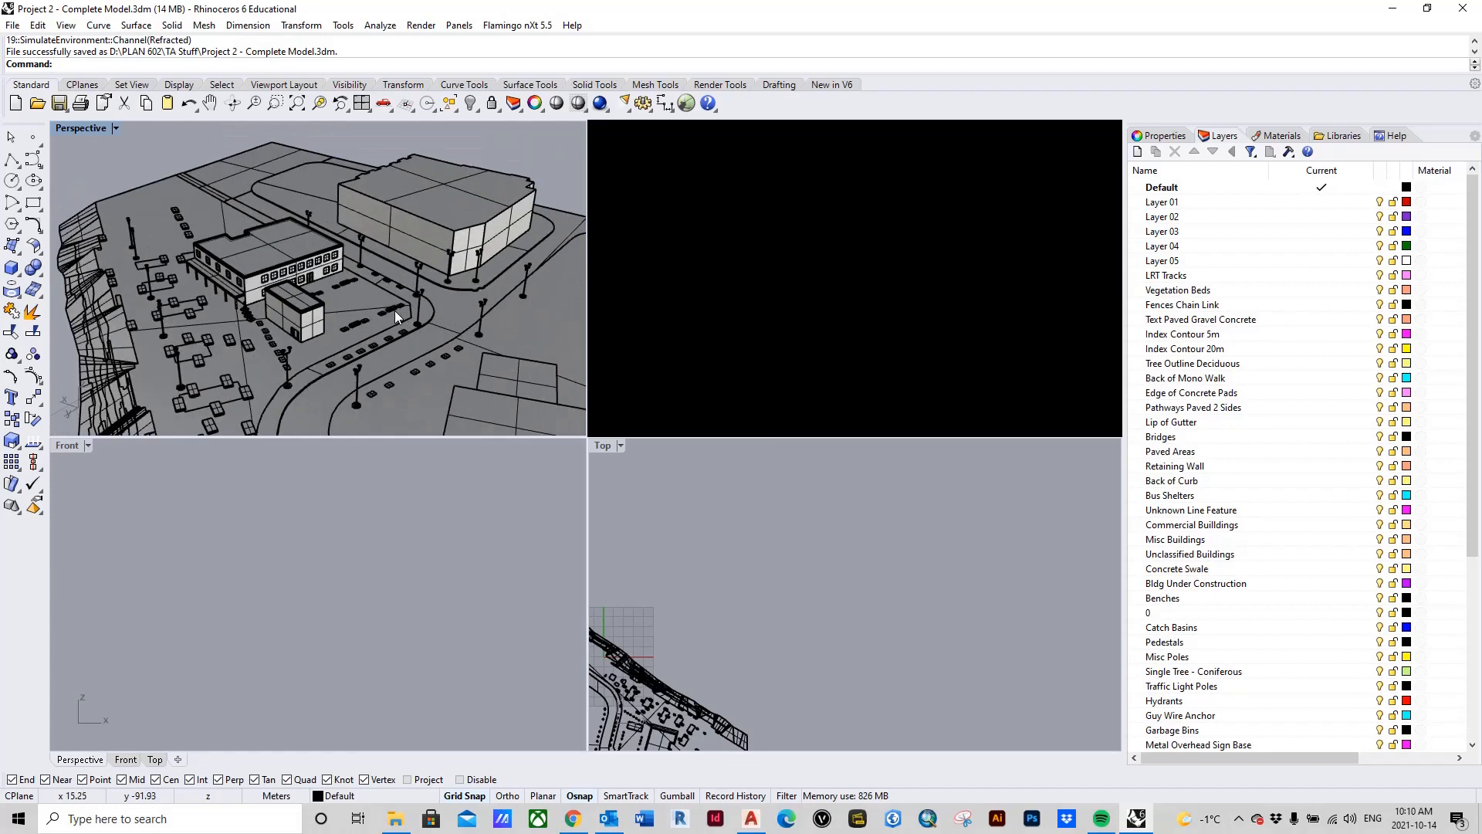
{"action": "scroll", "coordinate": [390, 307], "scroll_direction": "up", "scroll_amount": 2}
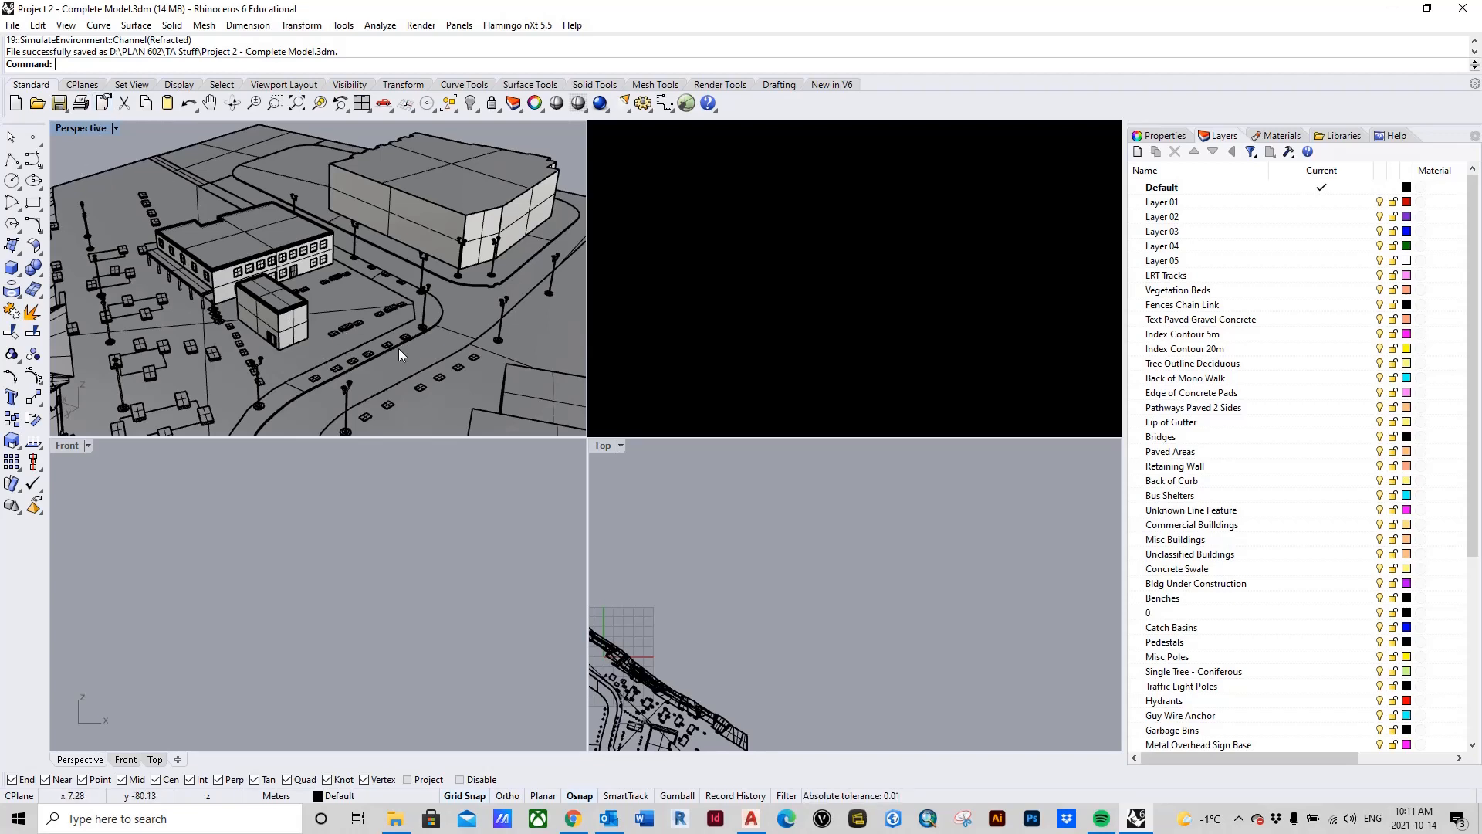
{"action": "left_click", "coordinate": [66, 26]}
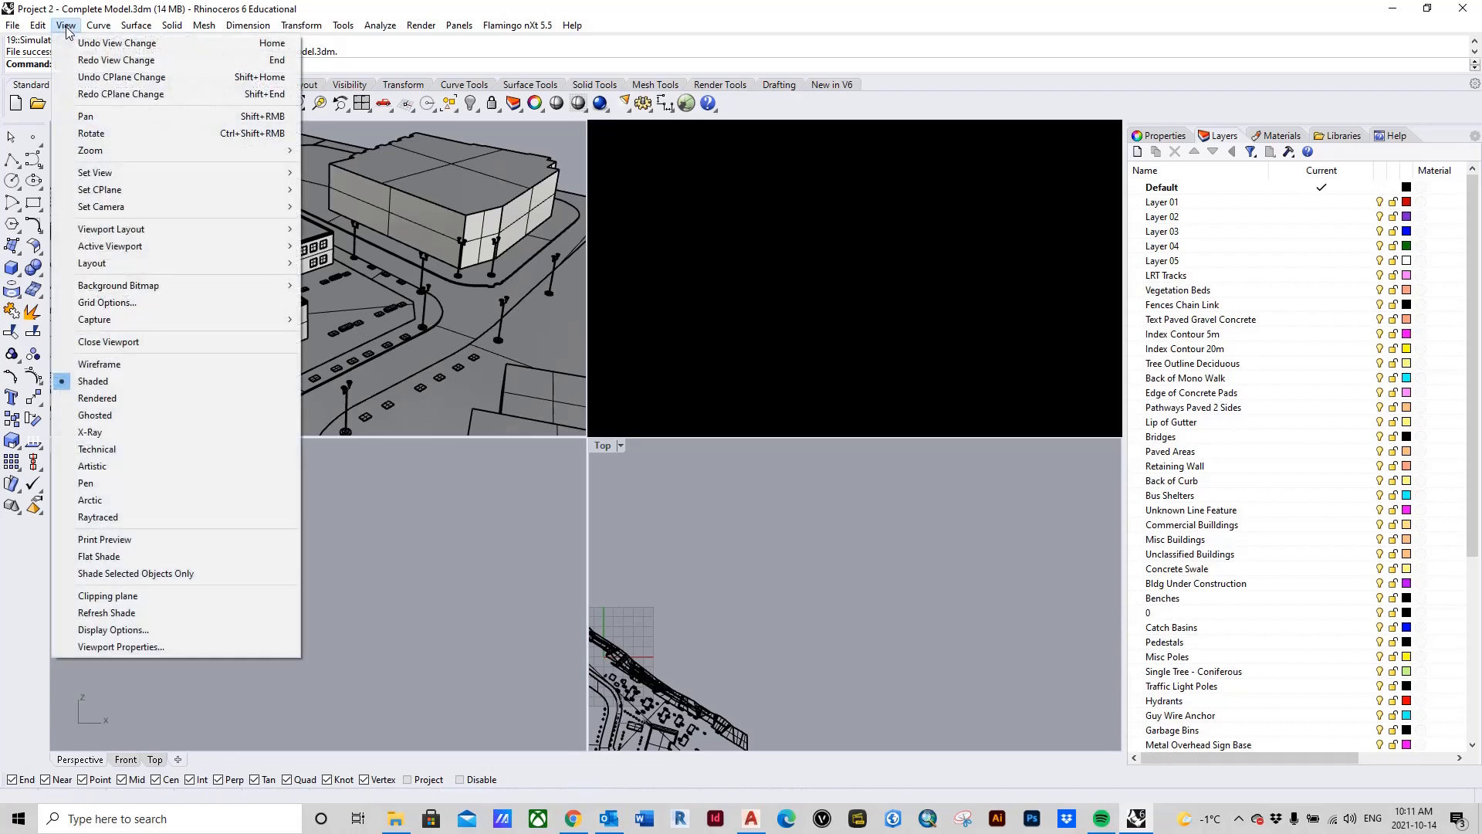
{"action": "mouse_move", "coordinate": [169, 172]}
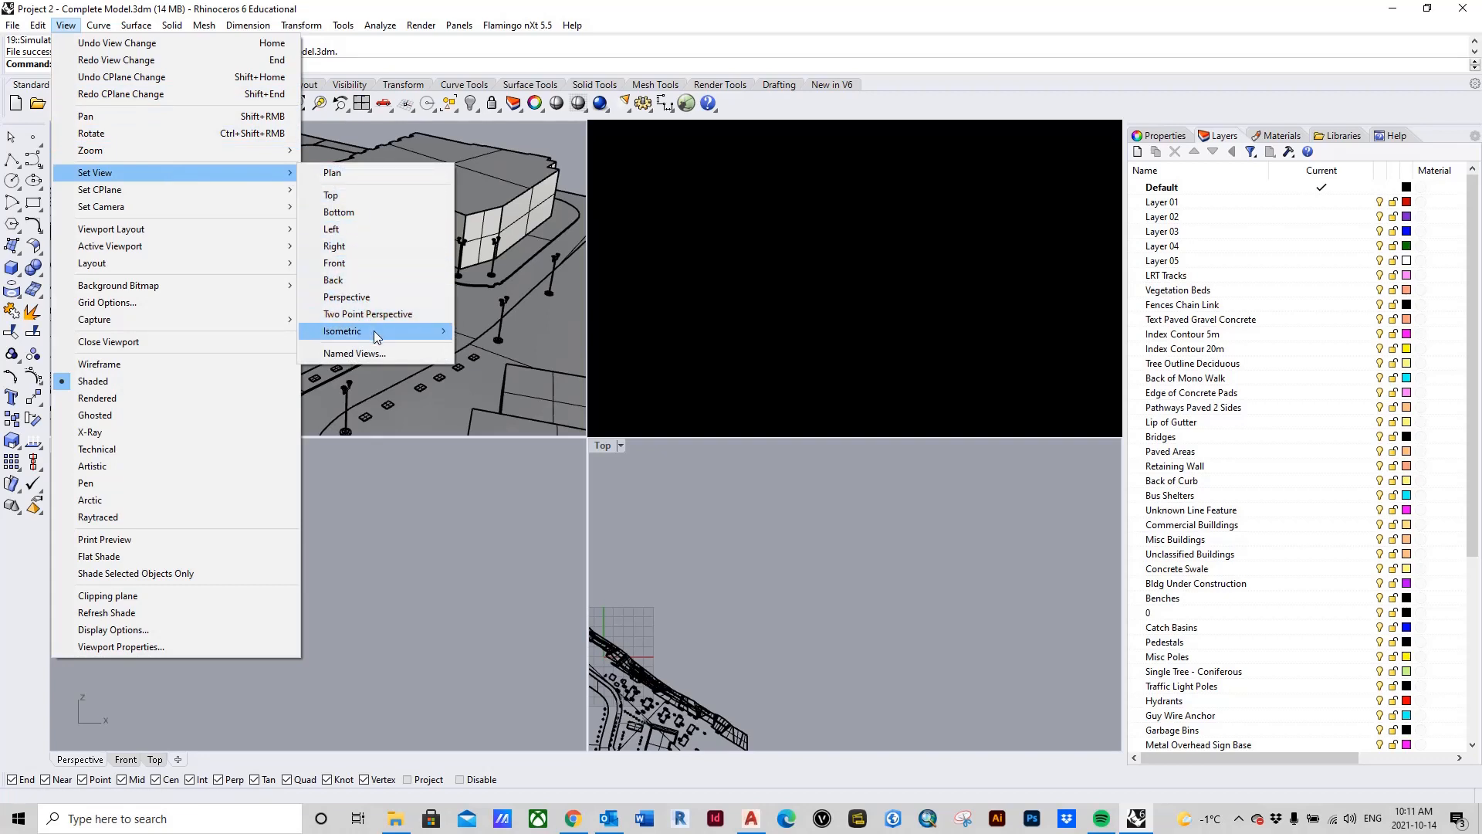
{"action": "mouse_move", "coordinate": [374, 334]}
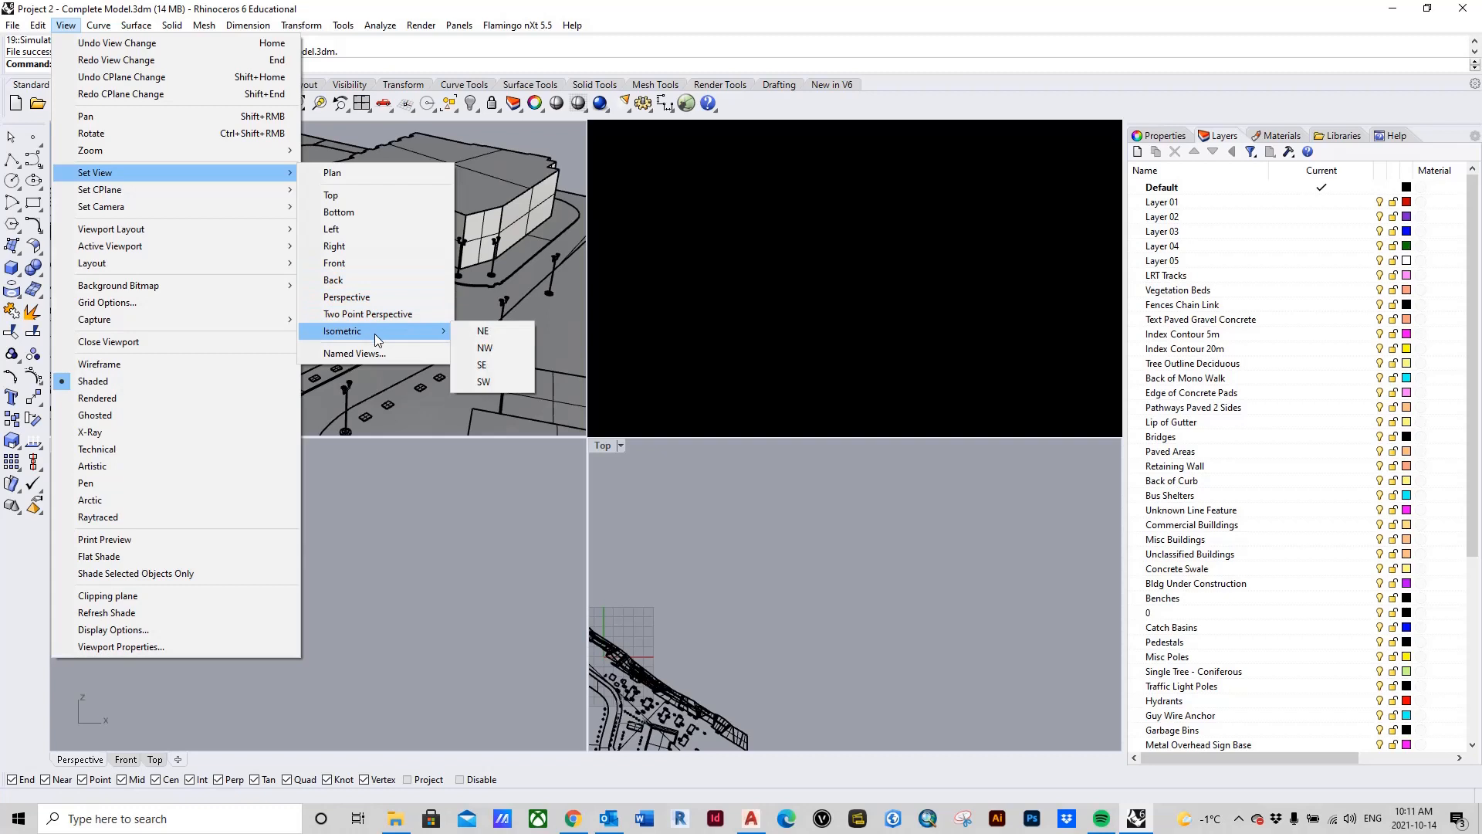
{"action": "left_click", "coordinate": [500, 331]}
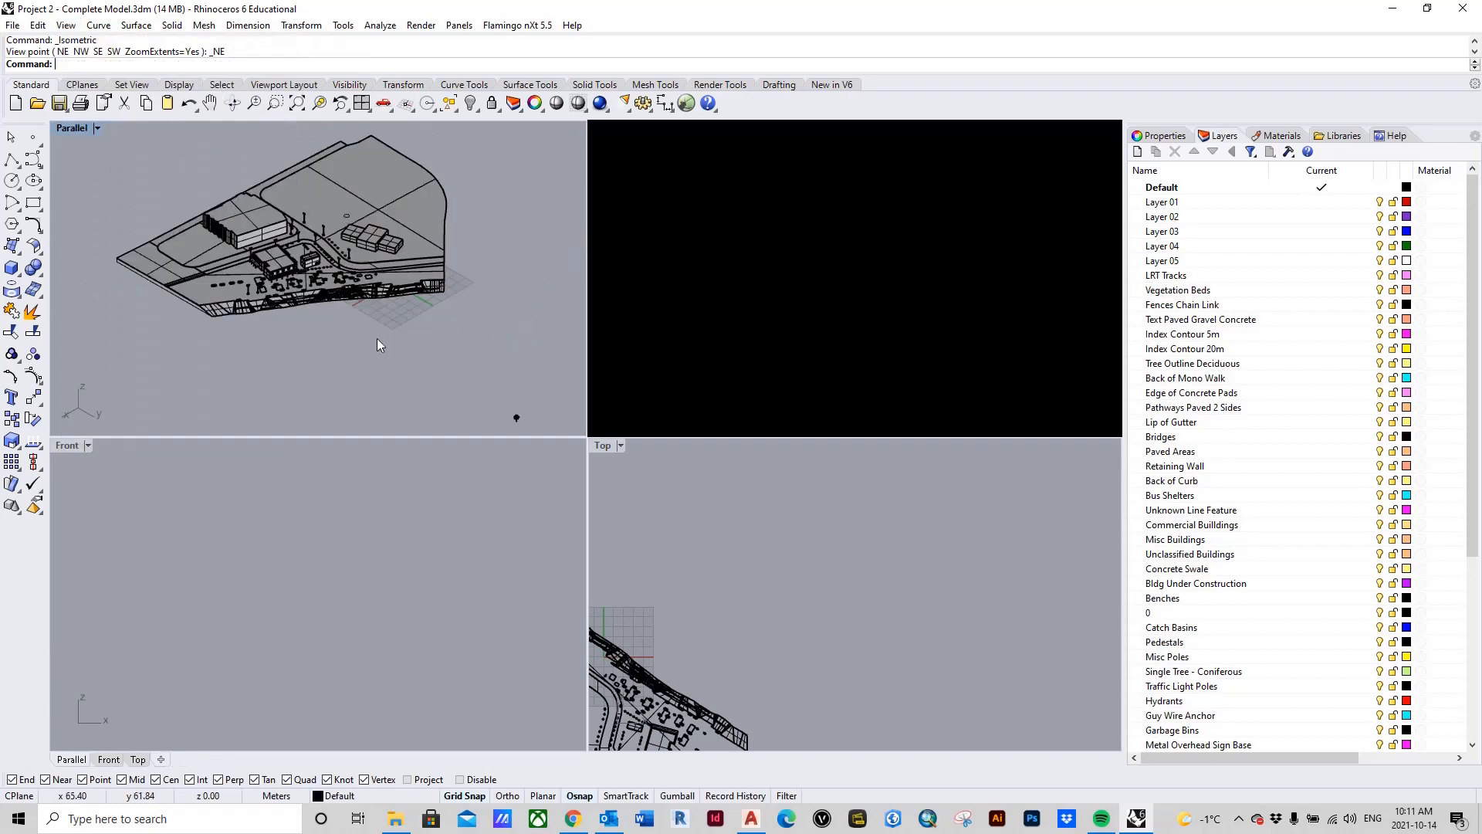
{"action": "scroll", "coordinate": [289, 256], "scroll_direction": "up", "scroll_amount": 5}
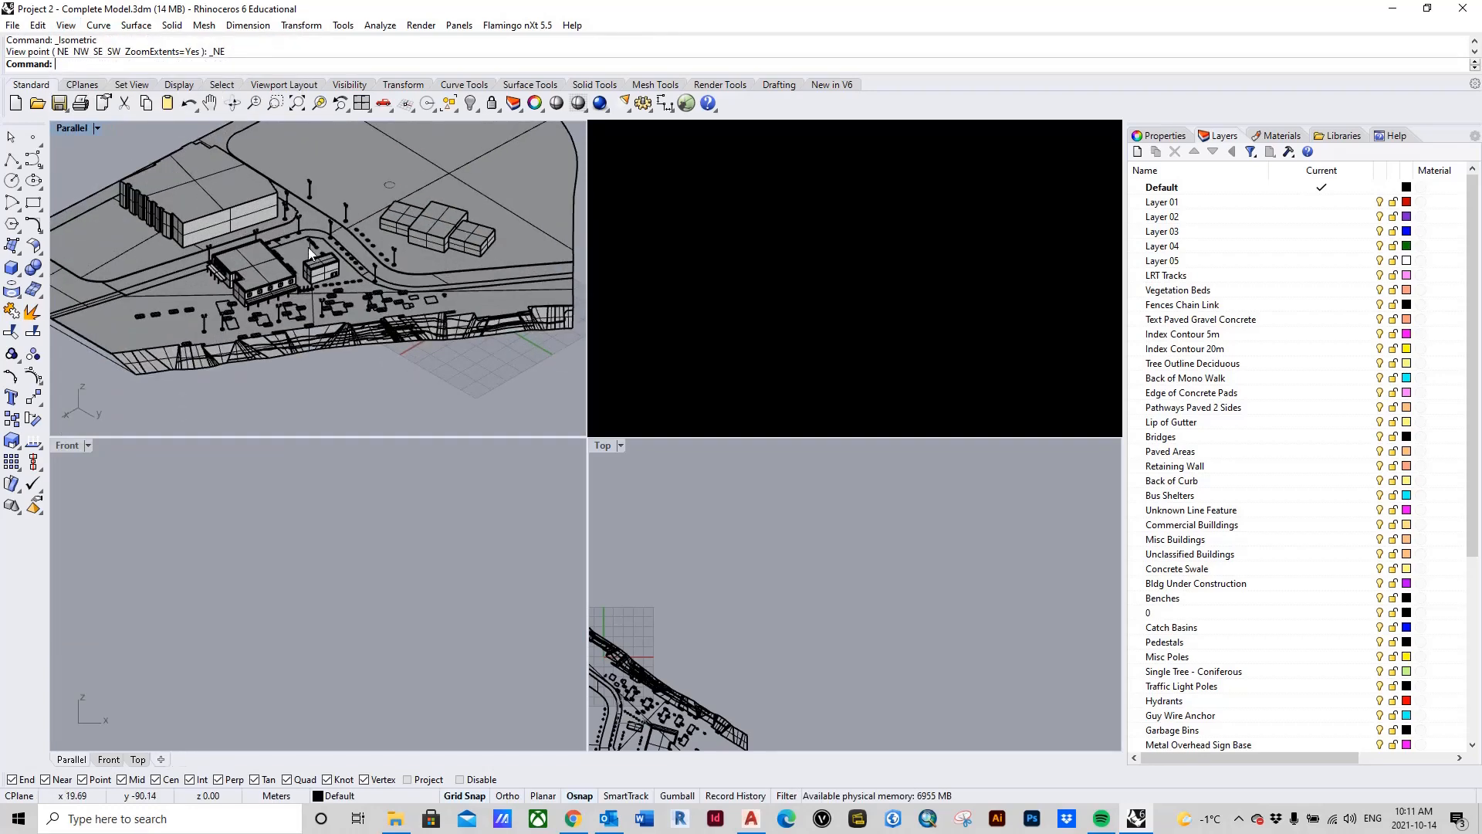
{"action": "scroll", "coordinate": [304, 326], "scroll_direction": "up", "scroll_amount": 2}
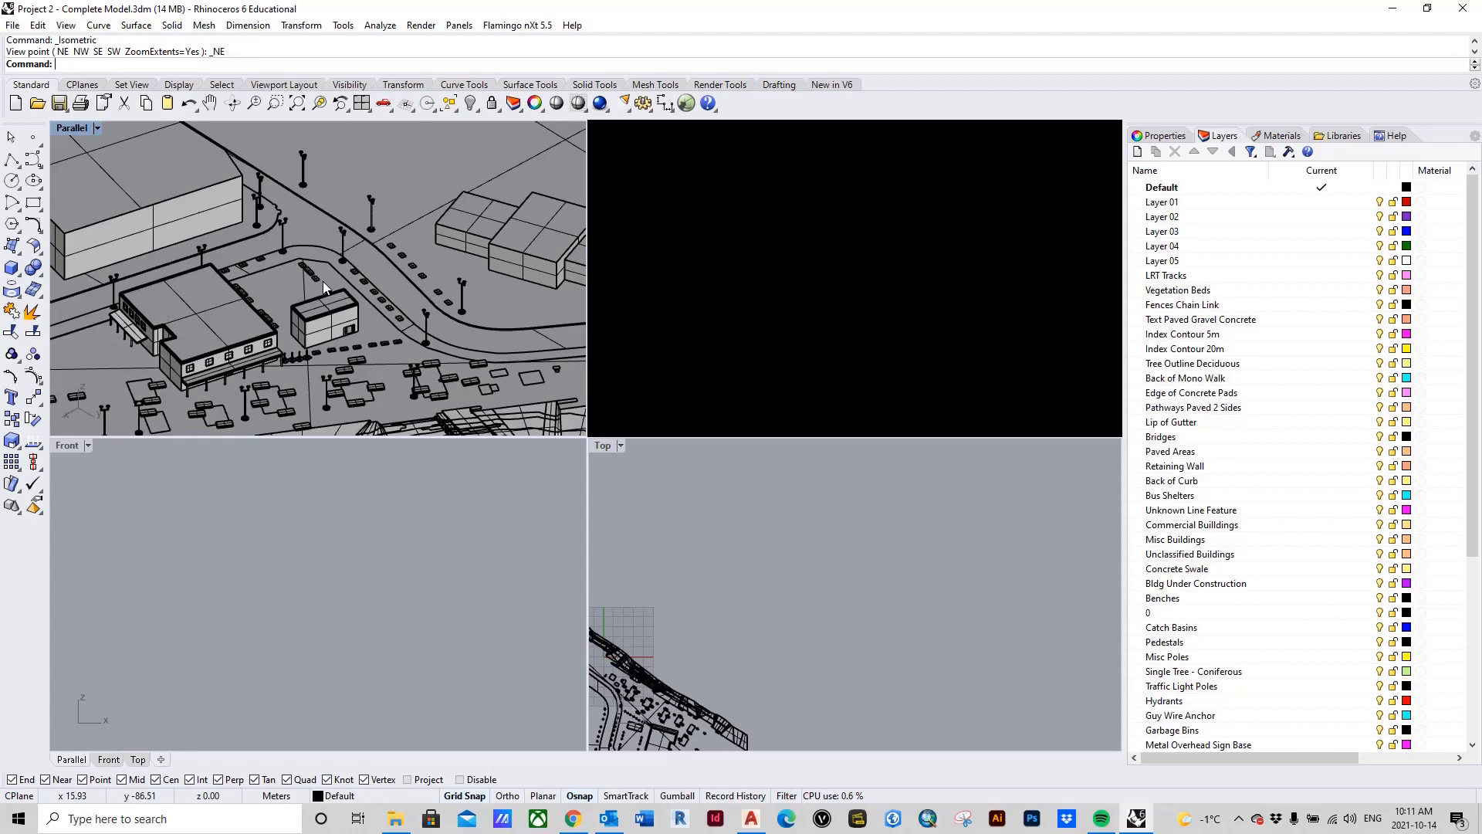
{"action": "scroll", "coordinate": [325, 278], "scroll_direction": "down", "scroll_amount": 2}
{"action": "scroll", "coordinate": [318, 291], "scroll_direction": "up", "scroll_amount": 2}
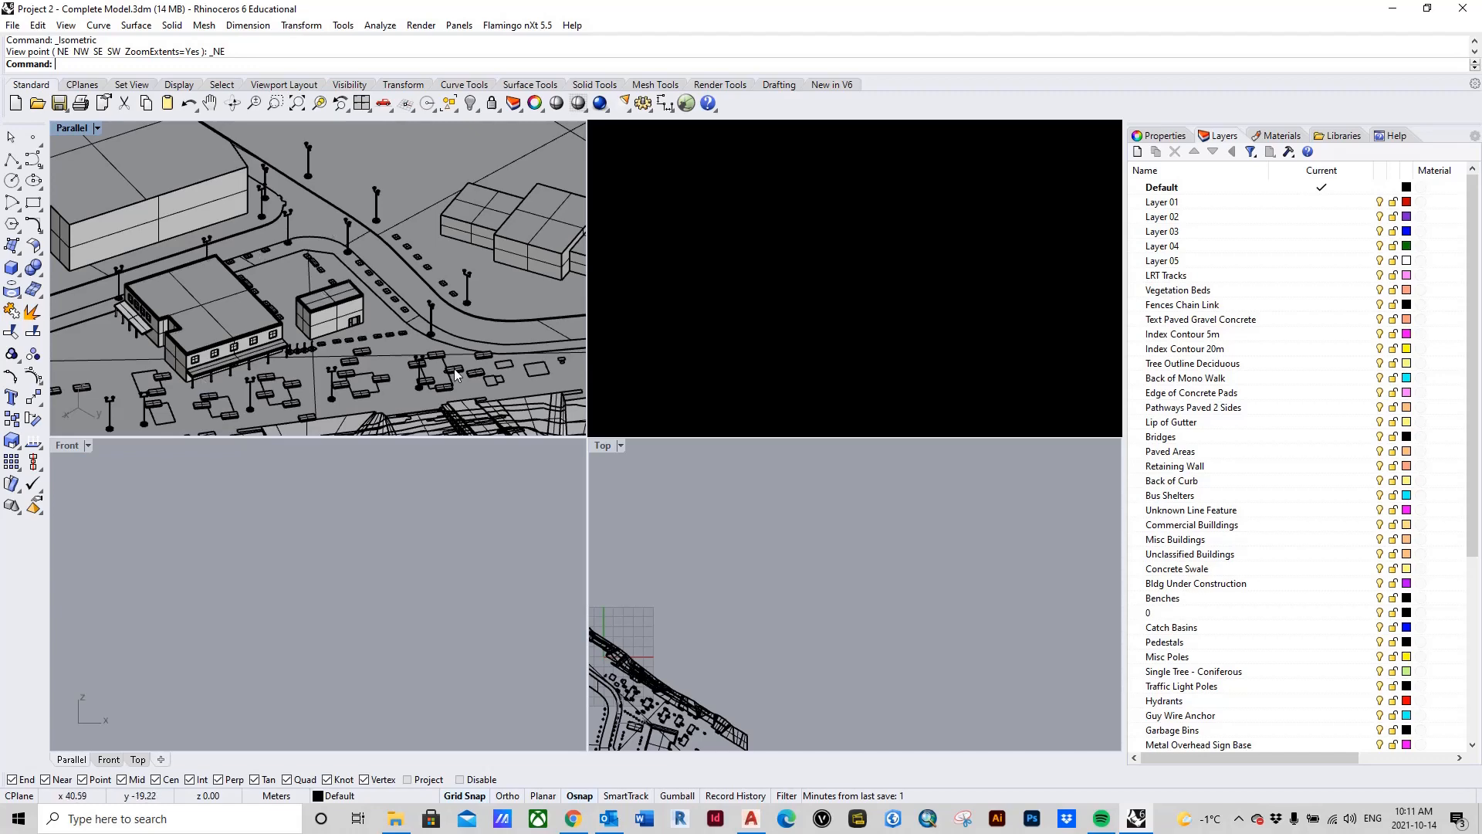
Change the isometric view of the site model from NE to NW to see the buildings' other side.
{"action": "left_click", "coordinate": [69, 26]}
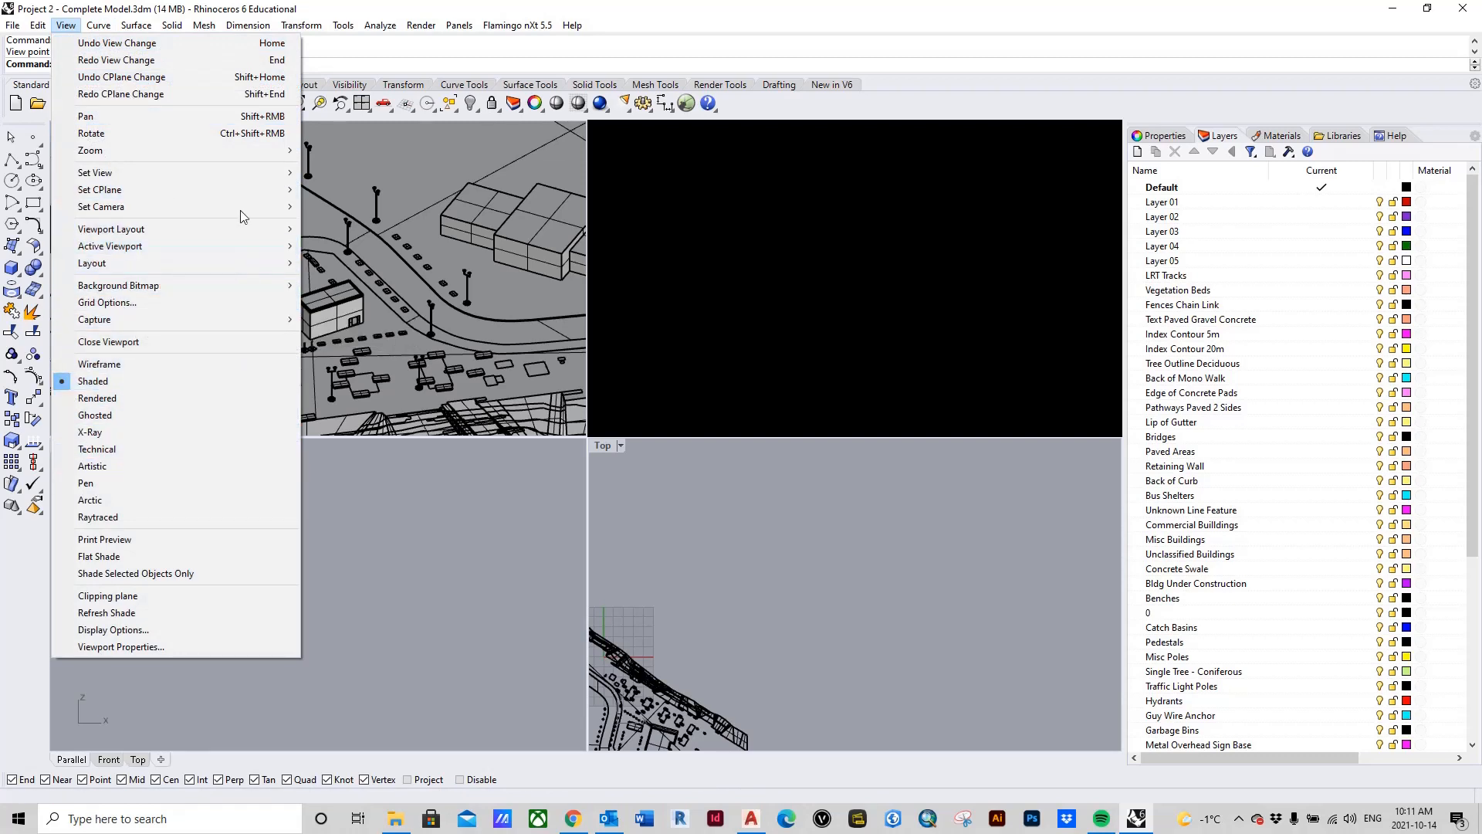
{"action": "mouse_move", "coordinate": [253, 196]}
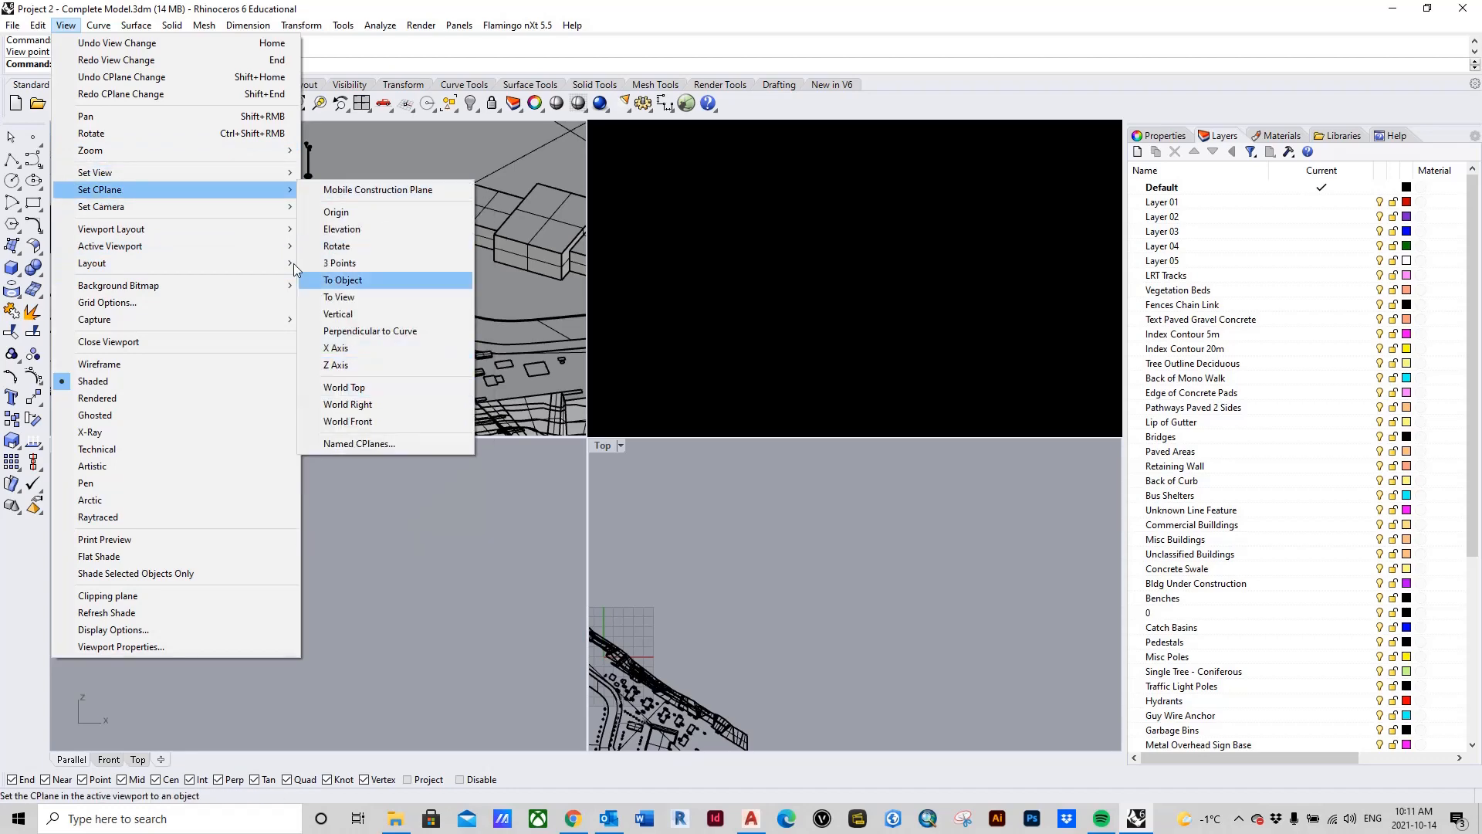
{"action": "mouse_move", "coordinate": [364, 335]}
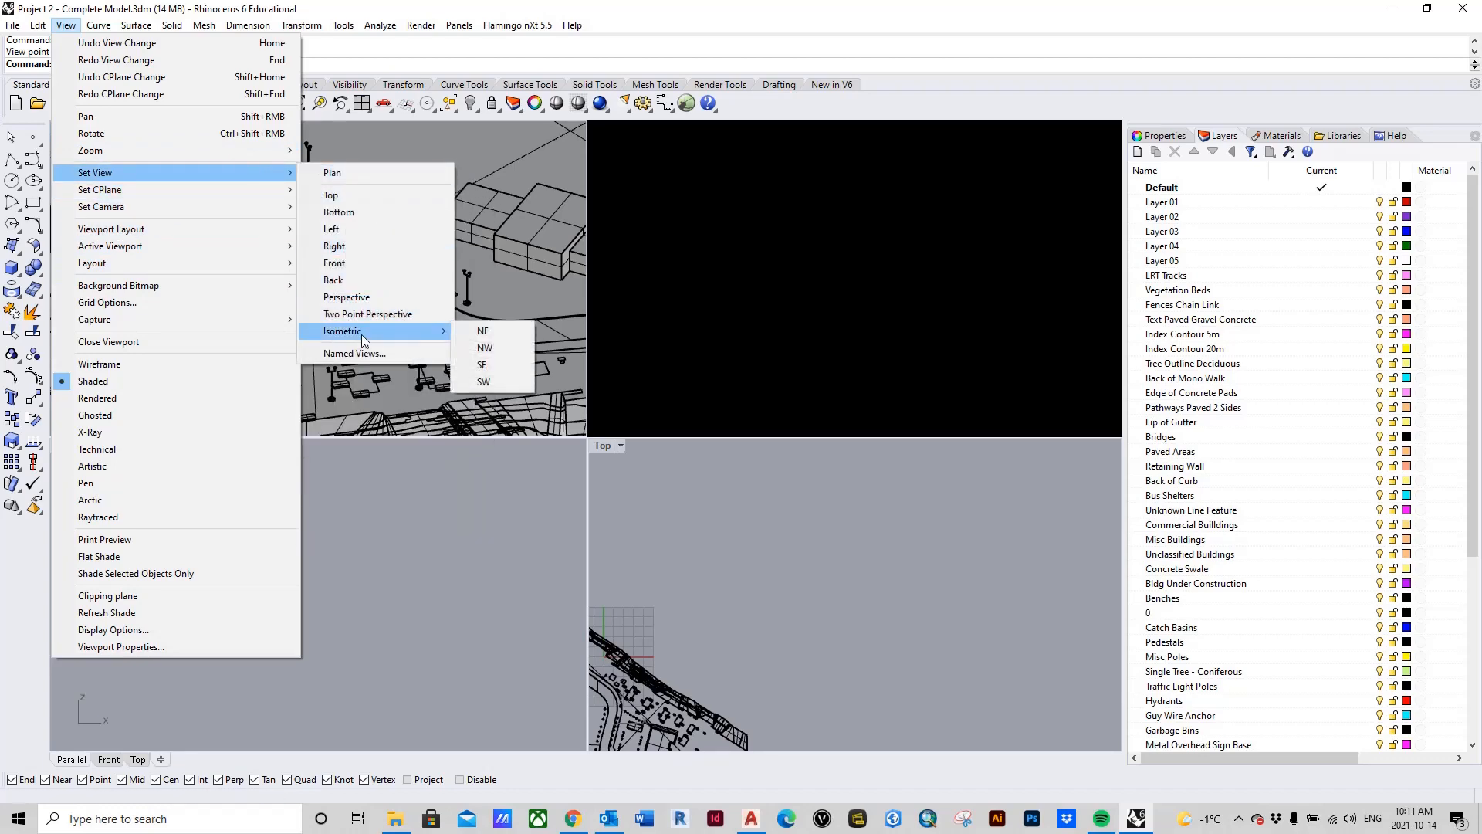
{"action": "left_click", "coordinate": [485, 348]}
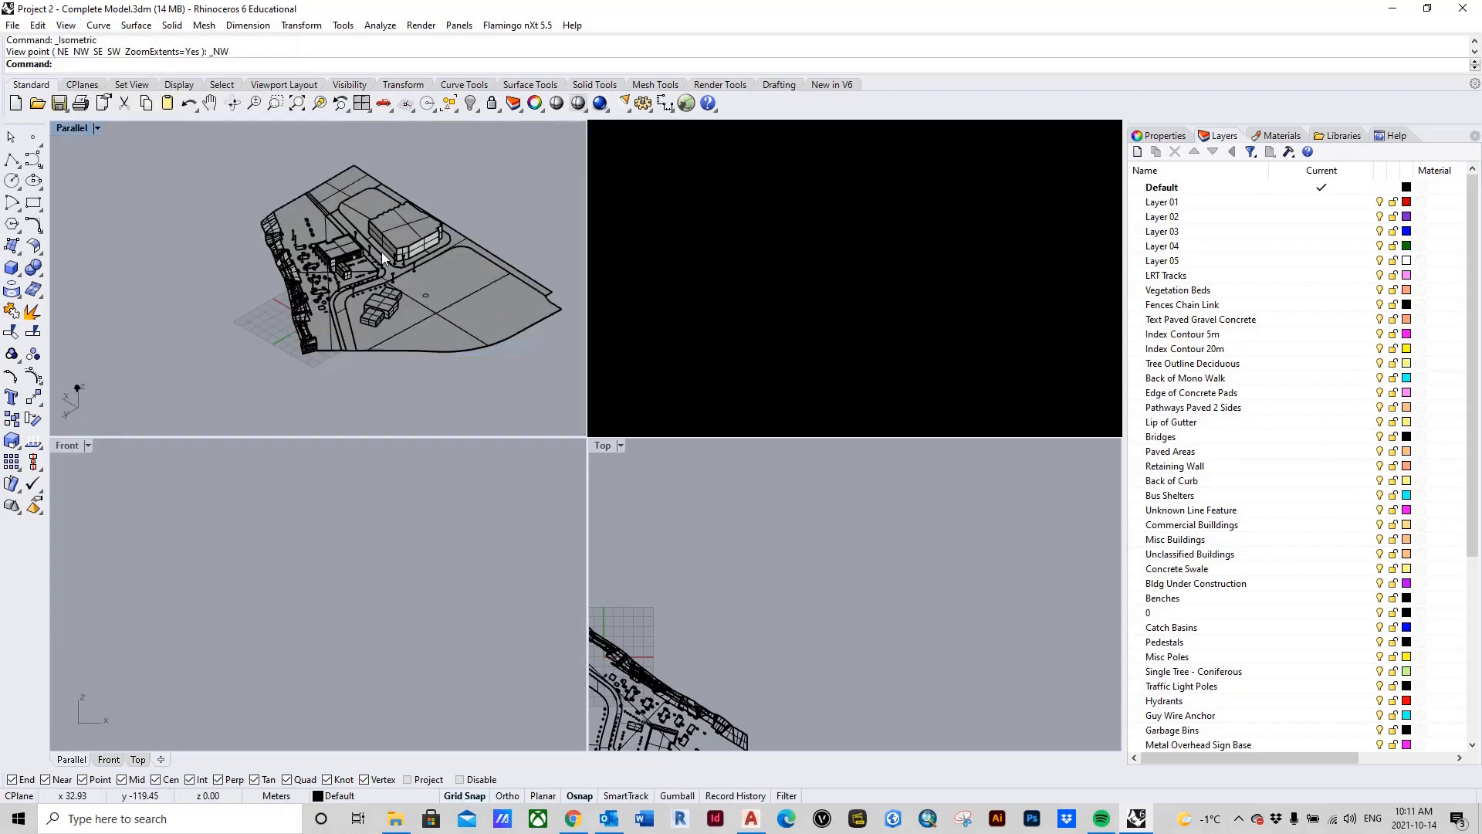
{"action": "scroll", "coordinate": [363, 258], "scroll_direction": "up", "scroll_amount": 6}
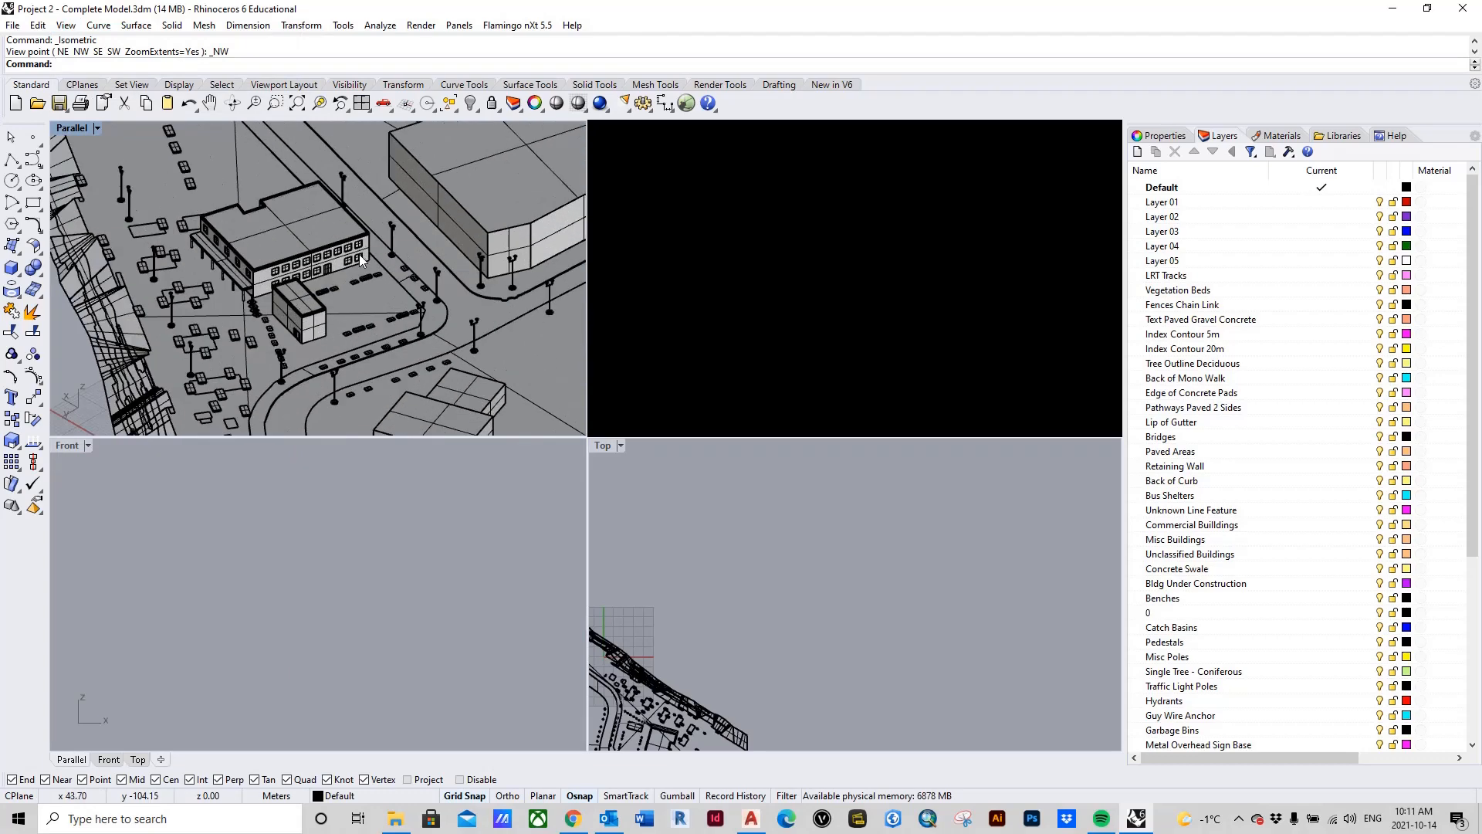
{"action": "scroll", "coordinate": [386, 296], "scroll_direction": "down", "scroll_amount": 6}
{"action": "scroll", "coordinate": [290, 280], "scroll_direction": "up", "scroll_amount": 8}
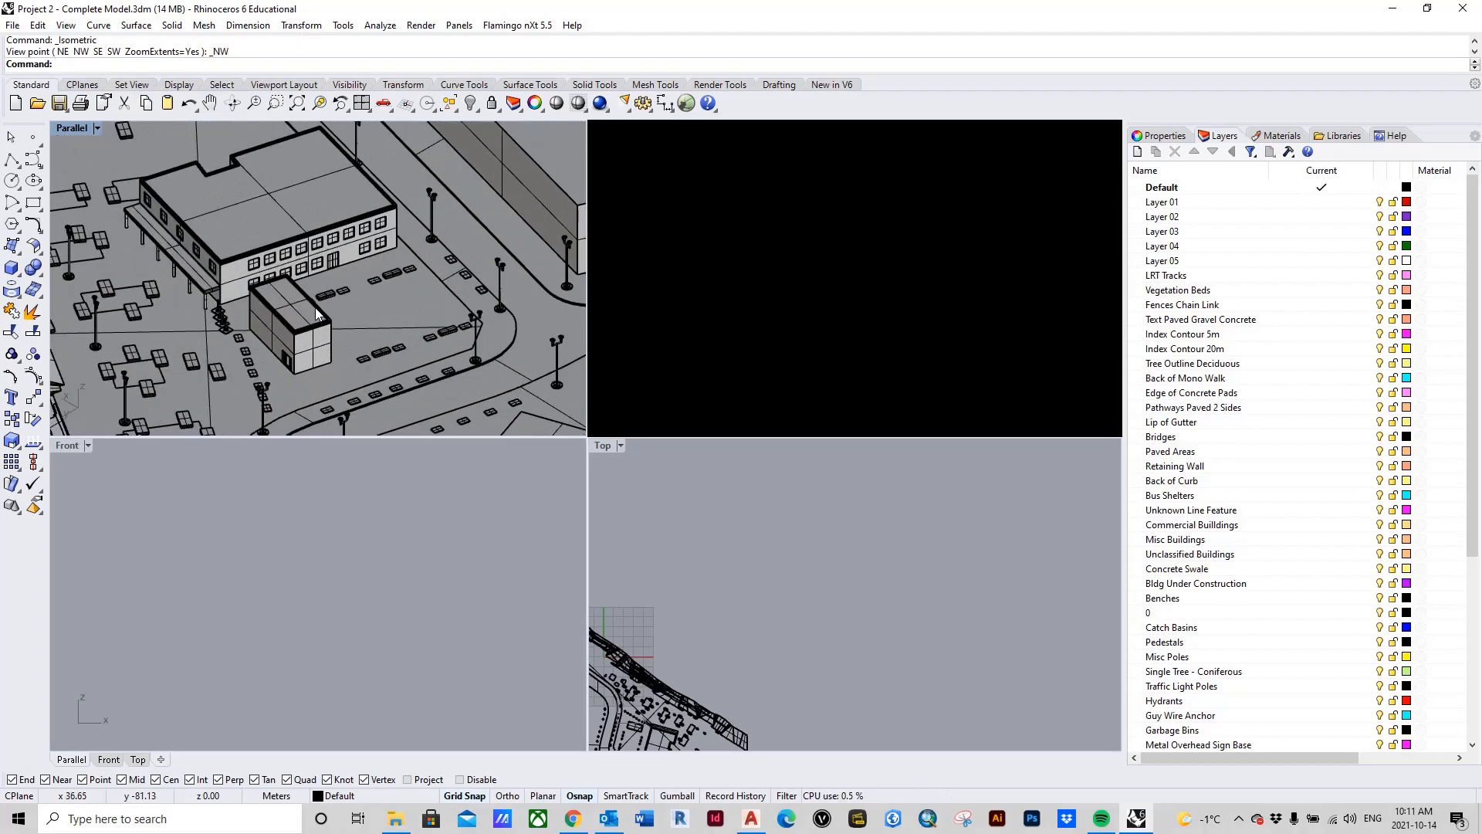
{"action": "scroll", "coordinate": [353, 300], "scroll_direction": "down", "scroll_amount": 4}
{"action": "scroll", "coordinate": [317, 351], "scroll_direction": "up", "scroll_amount": 2}
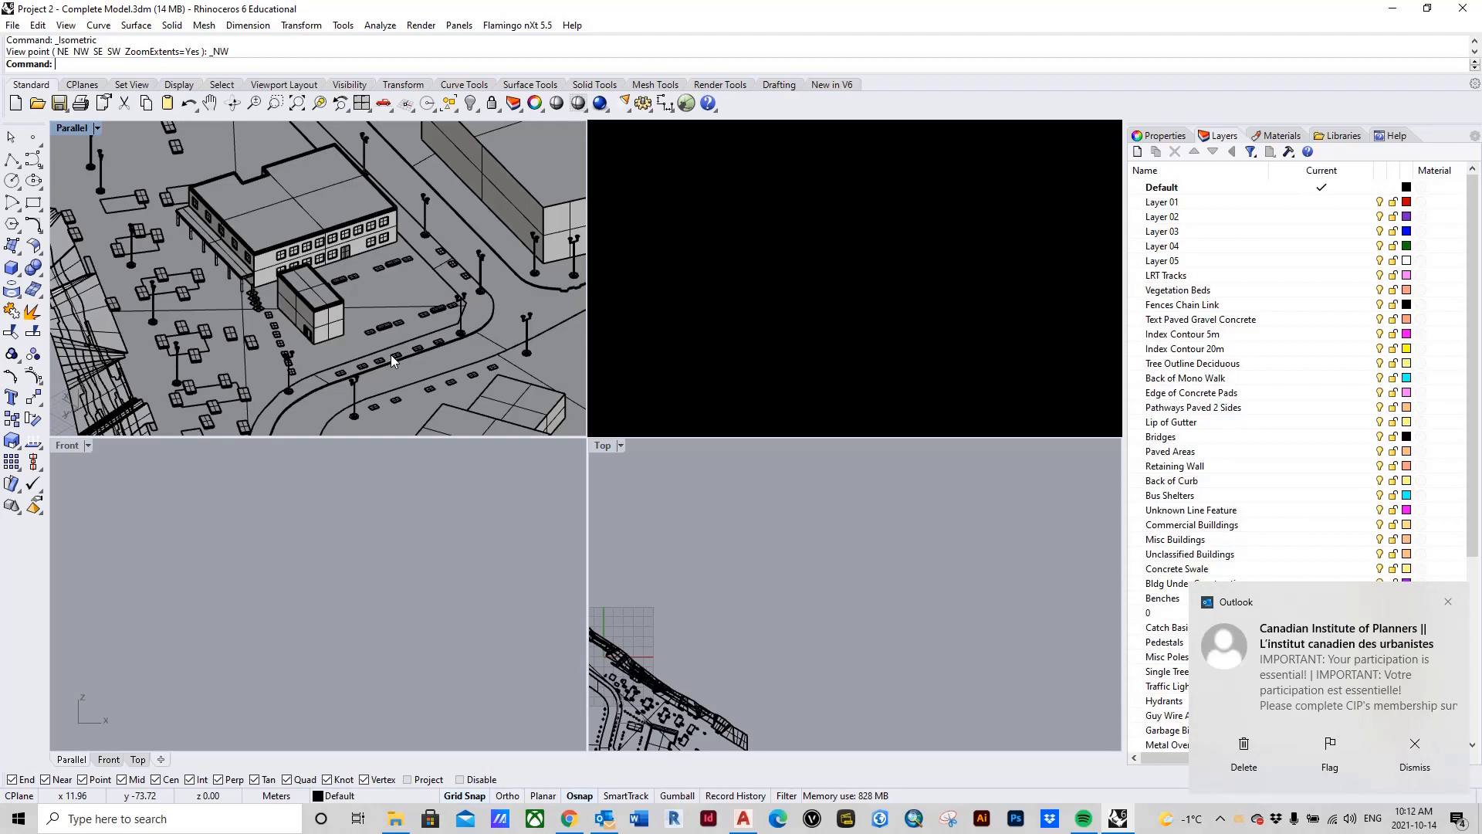
Return the parallel viewport to the Perspective view and look at the two central buildings from an oblique angle.
{"action": "left_click", "coordinate": [68, 25]}
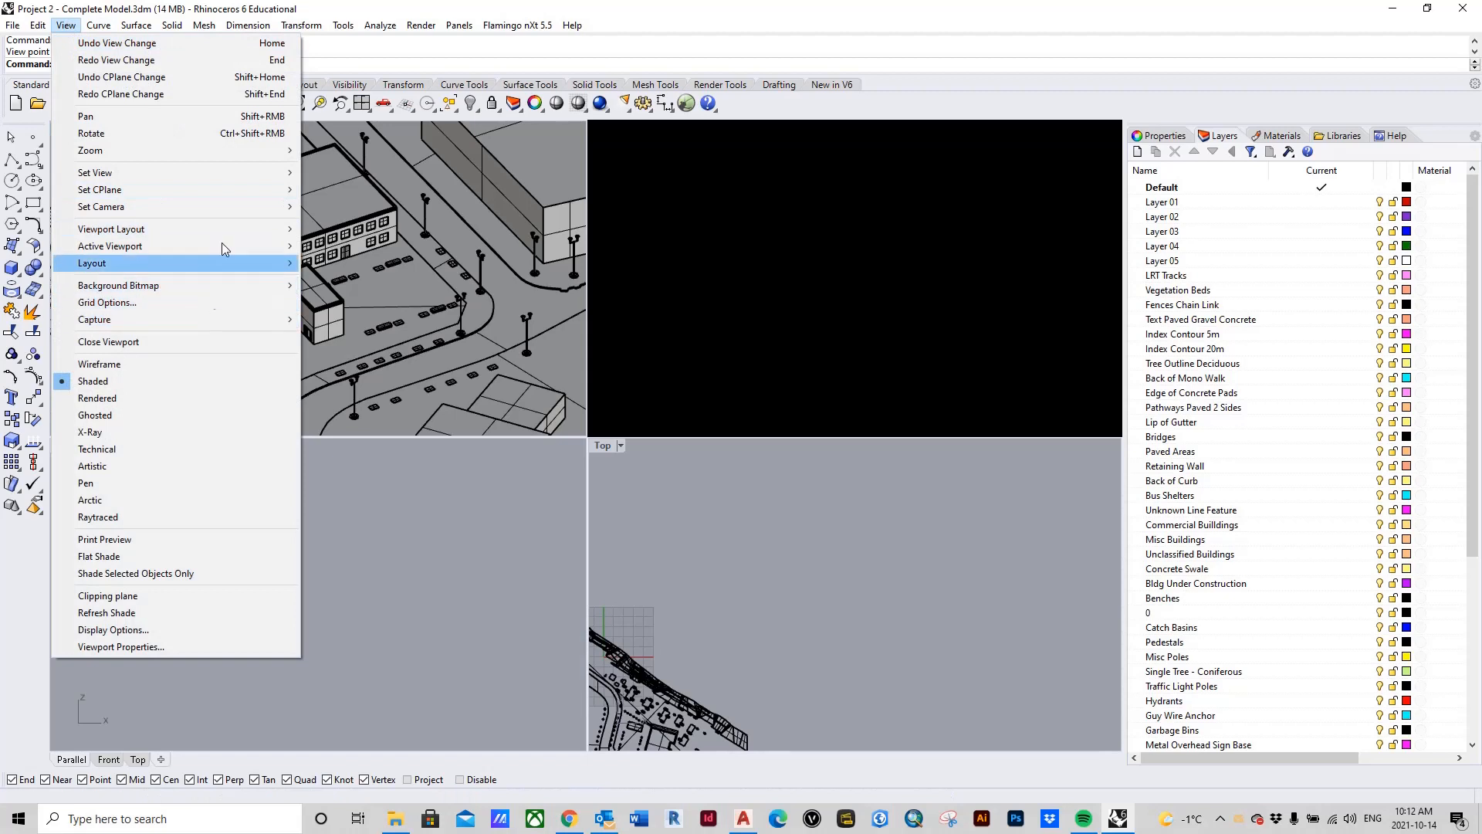
{"action": "mouse_move", "coordinate": [215, 170]}
{"action": "mouse_move", "coordinate": [407, 332]}
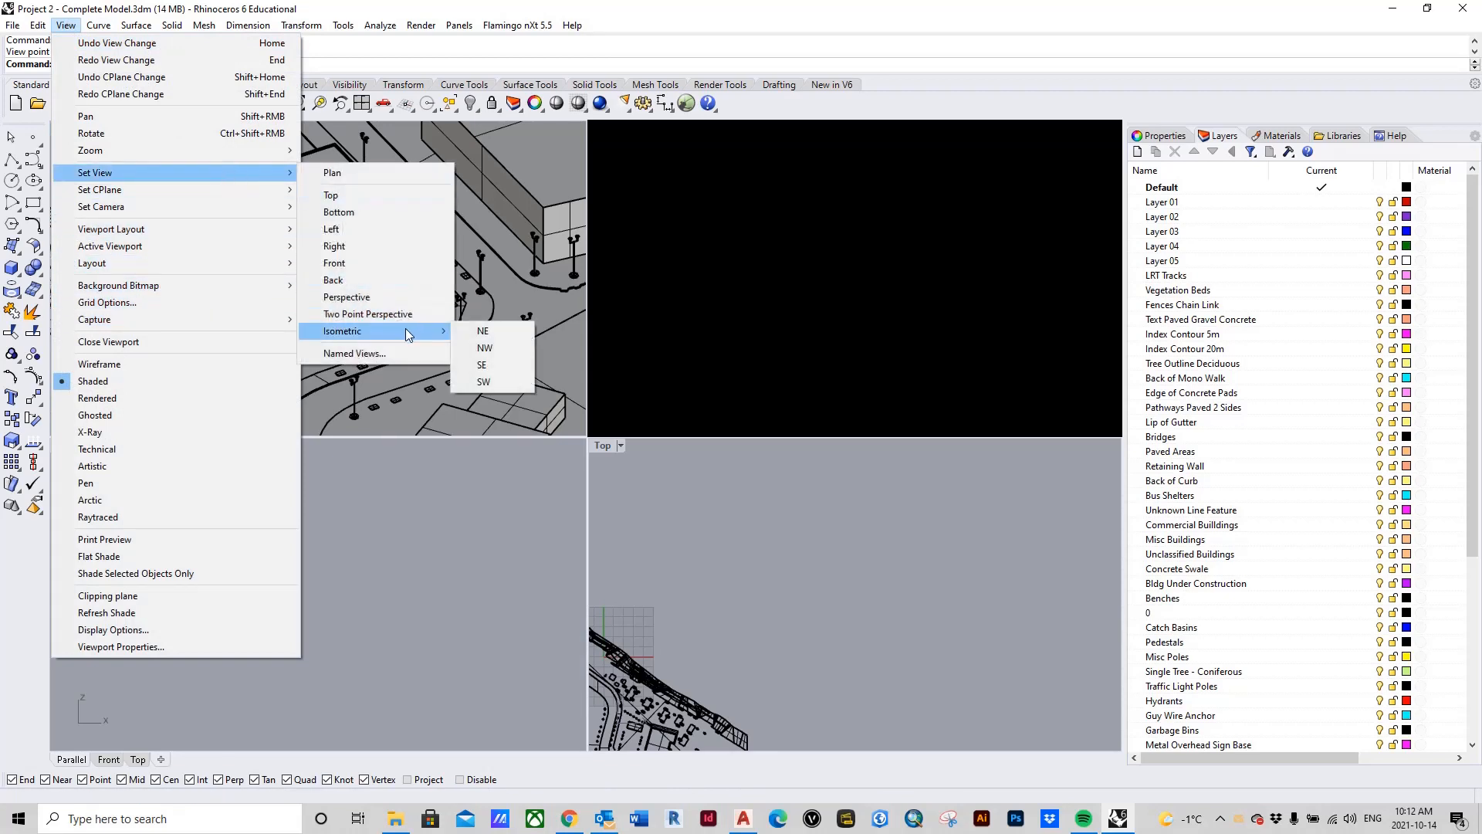
{"action": "left_click", "coordinate": [375, 300]}
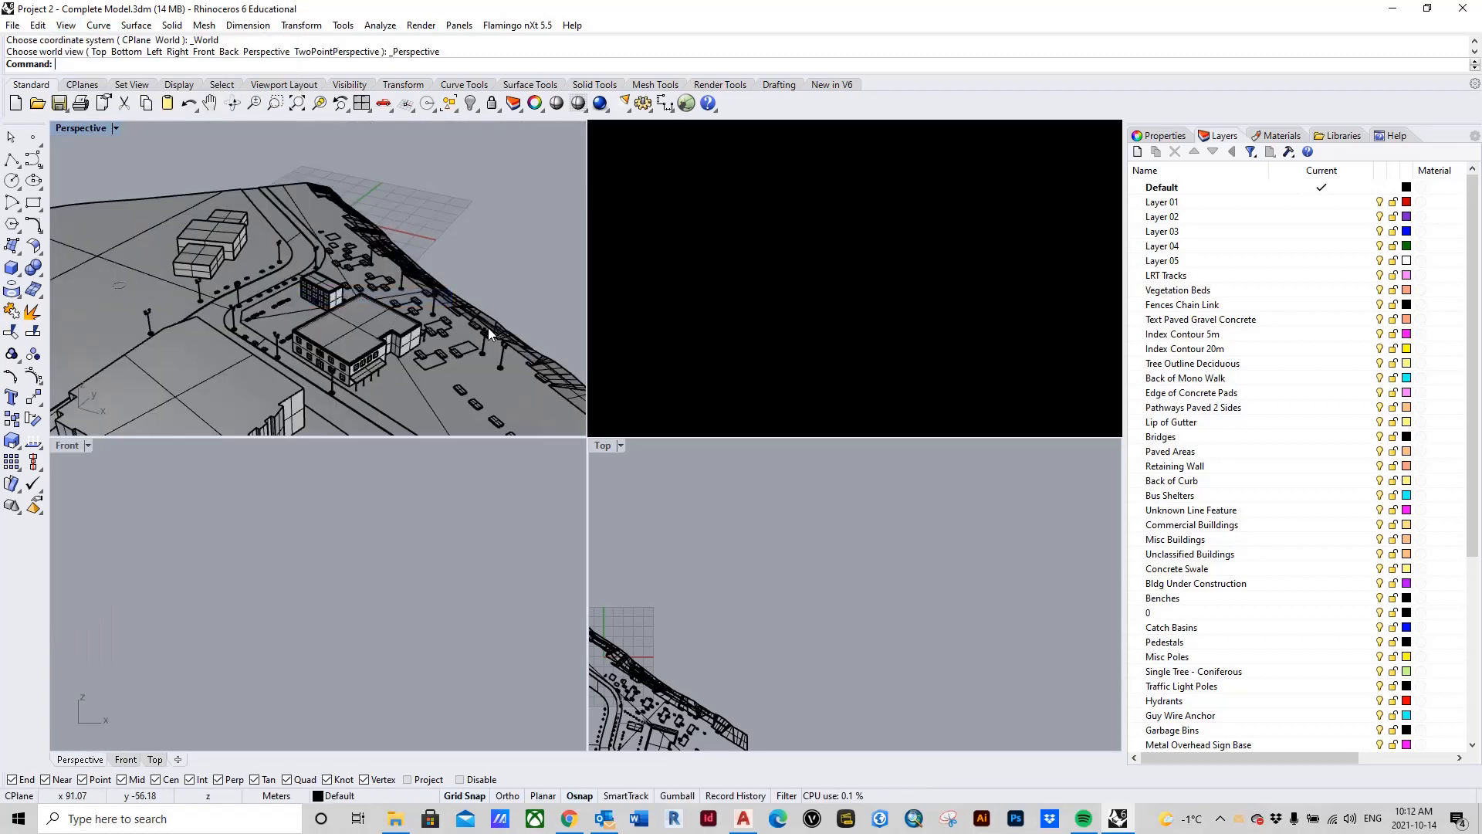
{"action": "right_click_drag", "start_coordinate": [522, 301], "coordinate": [104, 299]}
{"action": "scroll", "coordinate": [248, 280], "scroll_direction": "up", "scroll_amount": 6}
{"action": "mouse_move", "coordinate": [410, 320]}
{"action": "right_mouse_down"}
{"action": "mouse_move", "coordinate": [400, 330]}
{"action": "mouse_move", "coordinate": [431, 329]}
{"action": "right_mouse_up"}
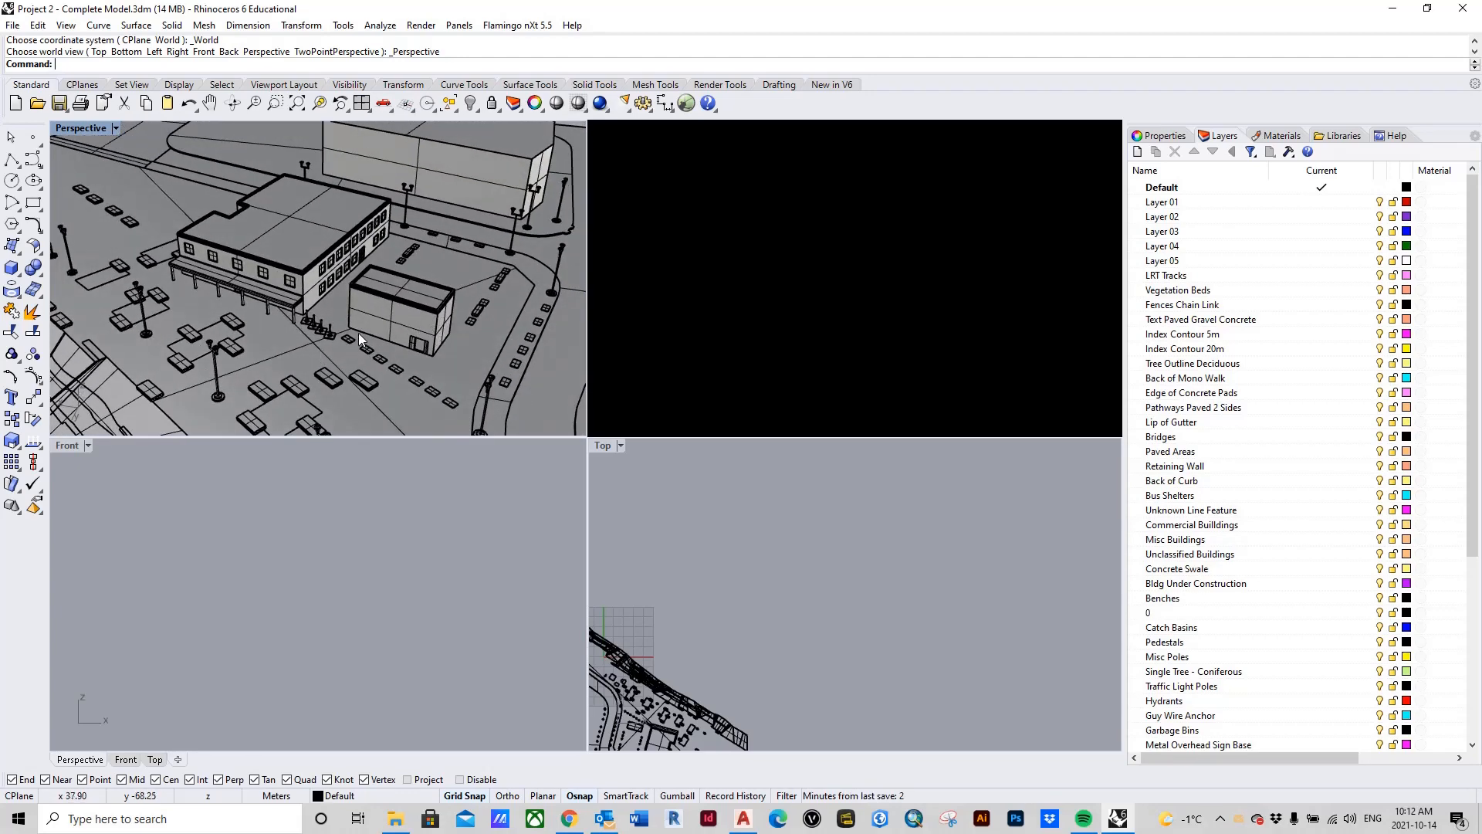
{"action": "scroll", "coordinate": [373, 354], "scroll_direction": "up", "scroll_amount": 5}
{"action": "right_click_drag", "start_coordinate": [459, 359], "coordinate": [355, 351]}
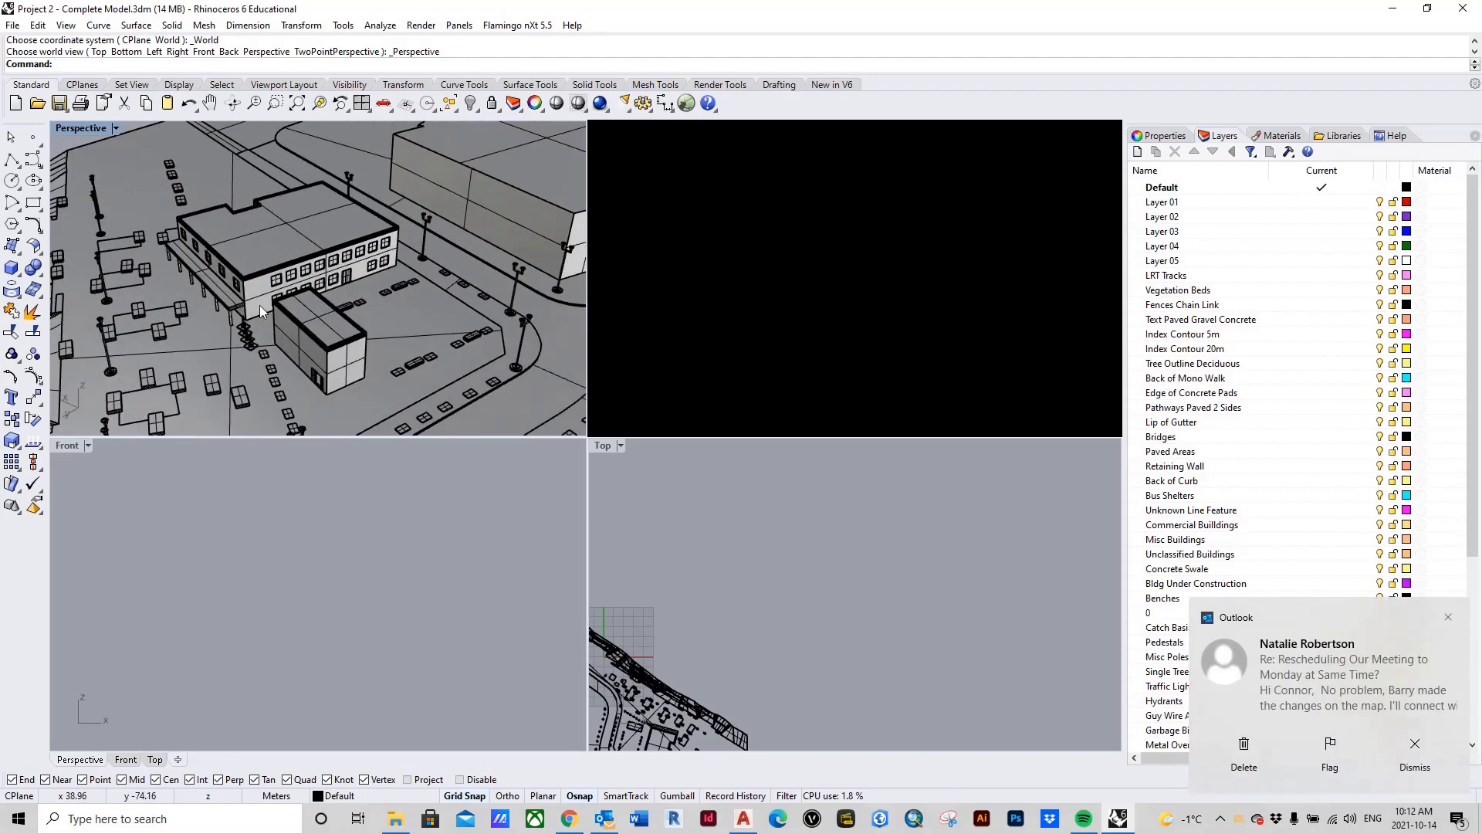
Set the Perspective viewport to the NW isometric view, framed closely on the two central buildings.
{"action": "left_click", "coordinate": [66, 26]}
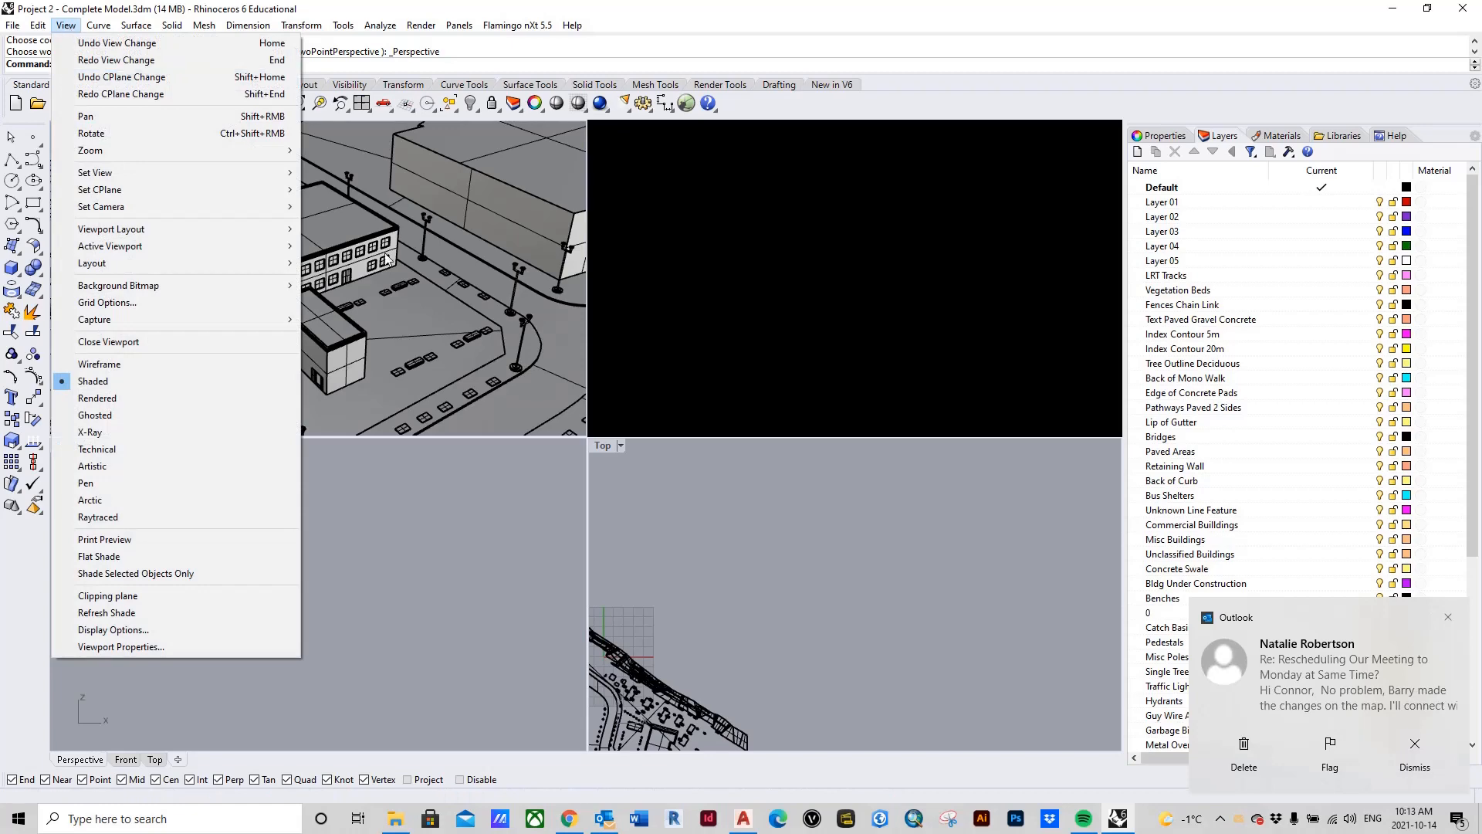
{"action": "mouse_move", "coordinate": [235, 177]}
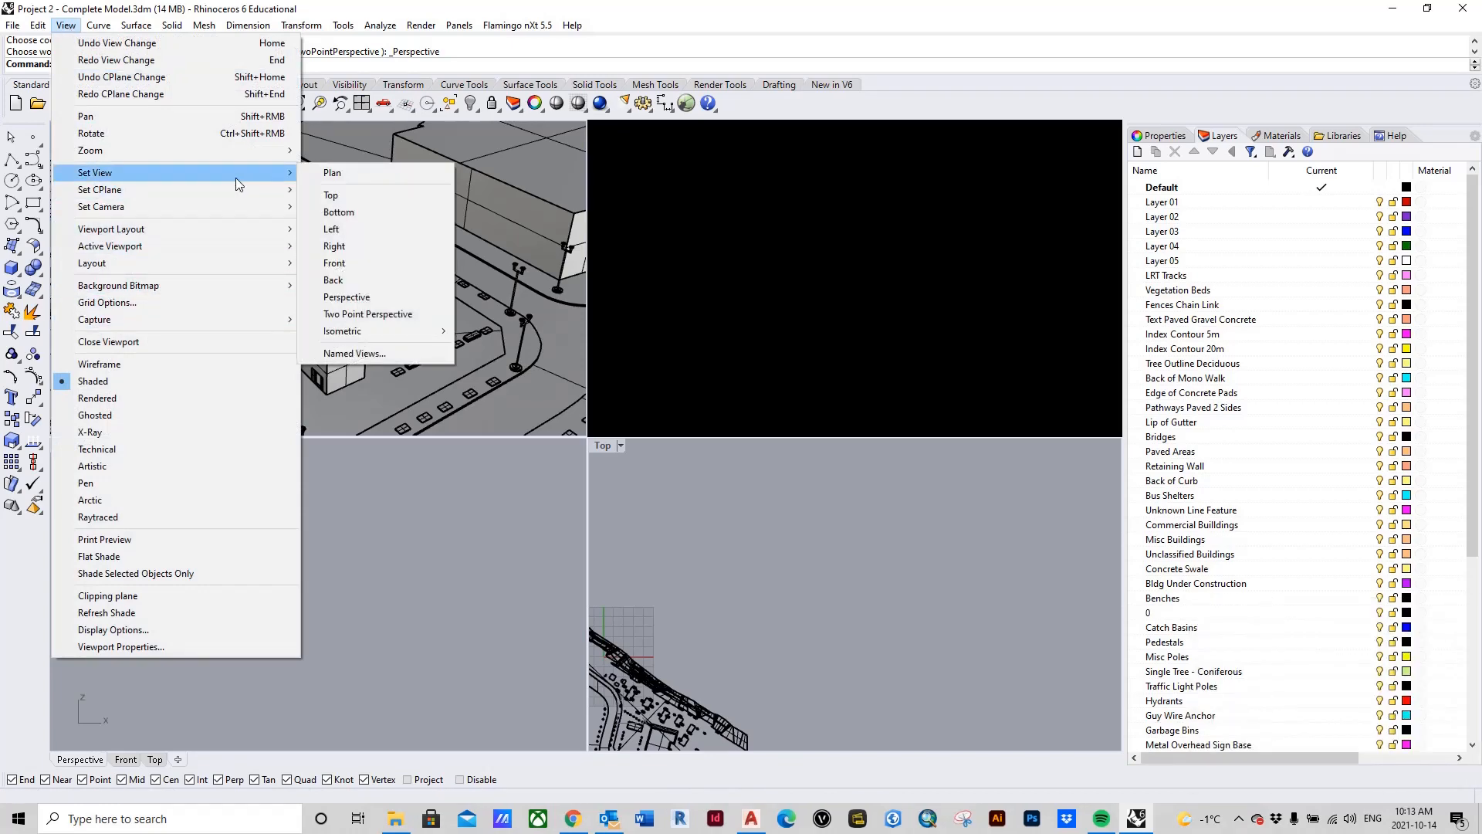
{"action": "mouse_move", "coordinate": [416, 332]}
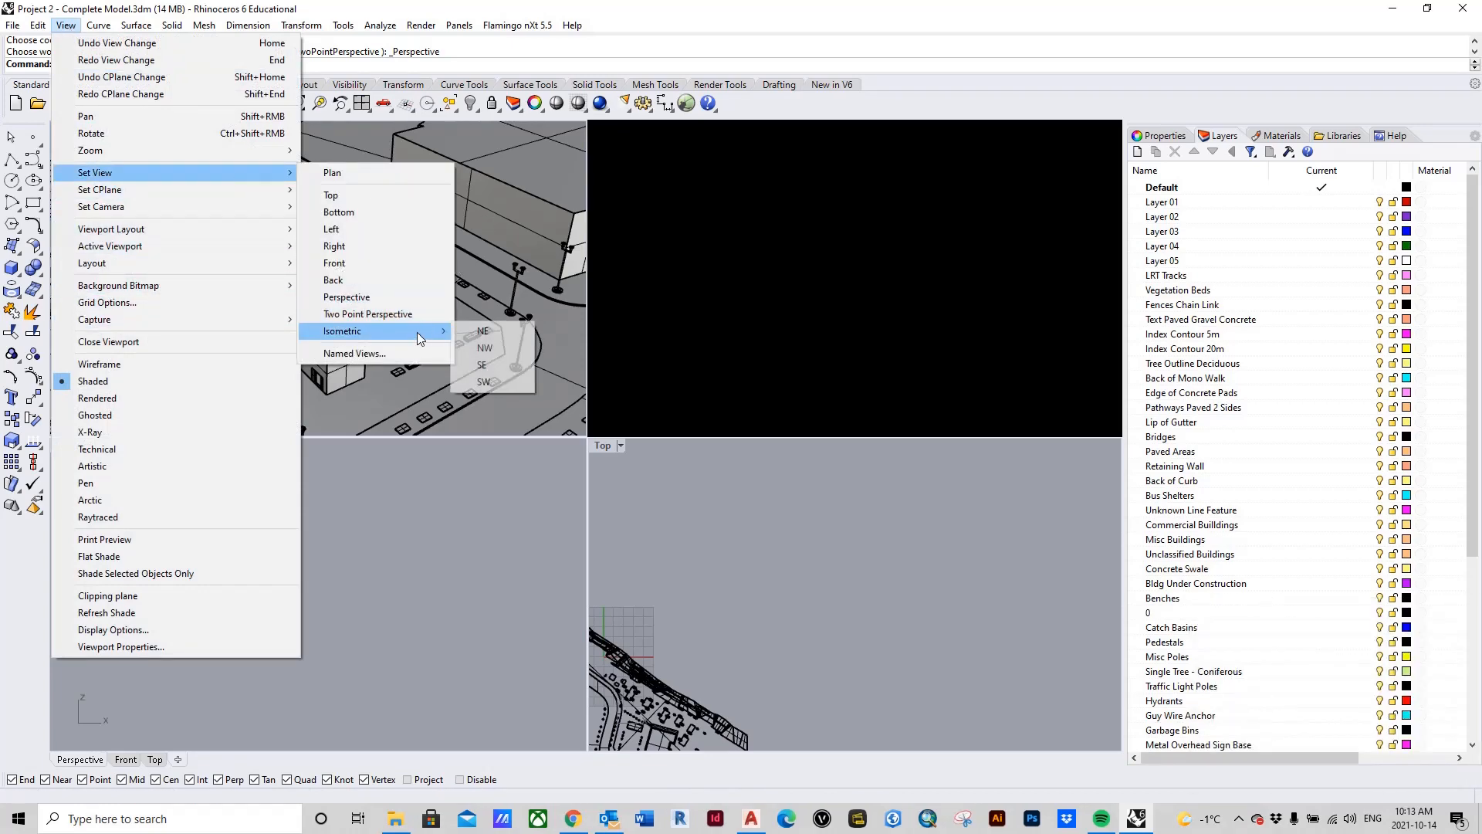
{"action": "left_click", "coordinate": [496, 348]}
{"action": "scroll", "coordinate": [352, 255], "scroll_direction": "up", "scroll_amount": 10}
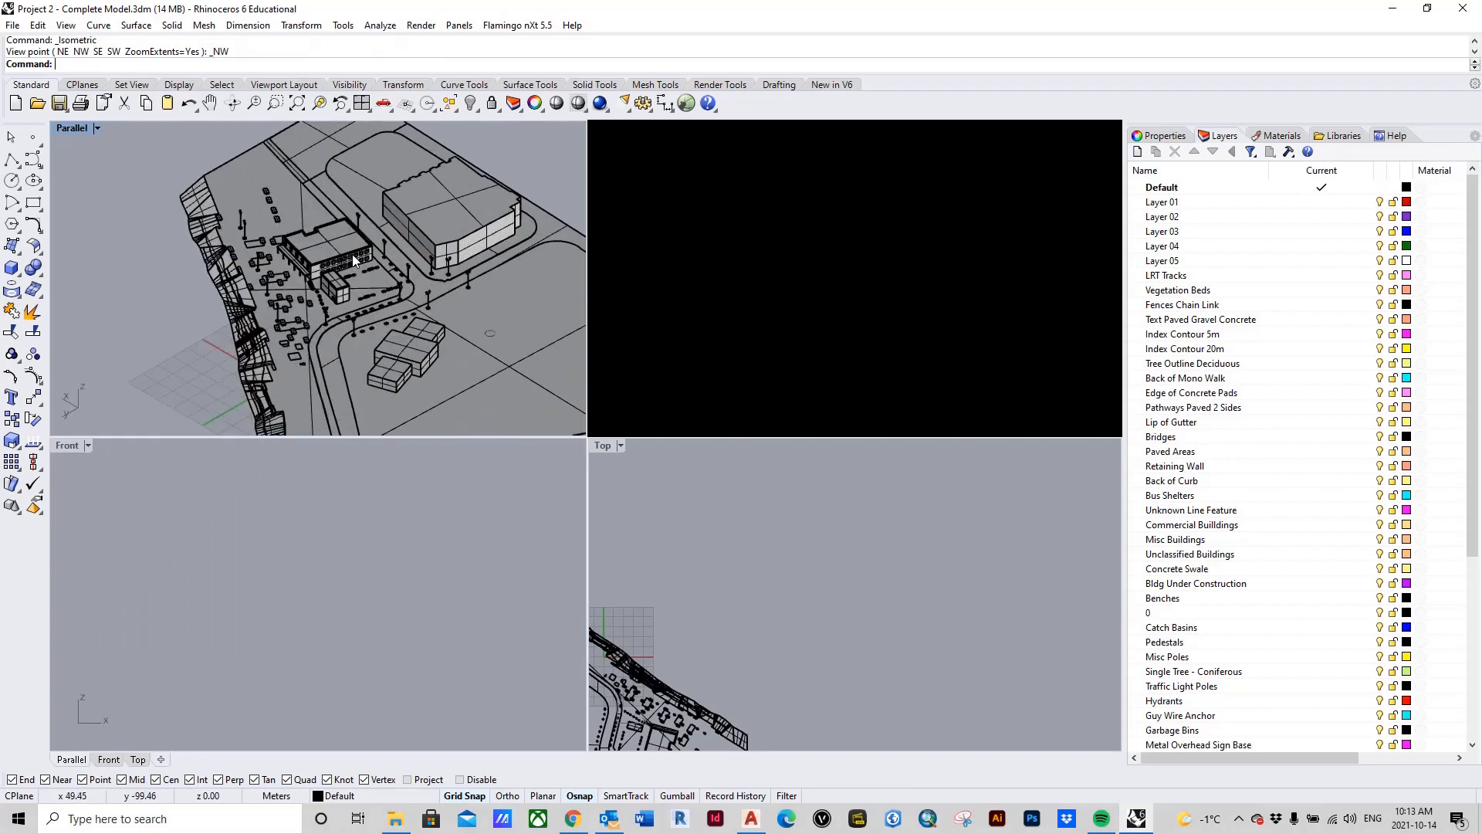
{"action": "scroll", "coordinate": [369, 273], "scroll_direction": "up", "scroll_amount": 2}
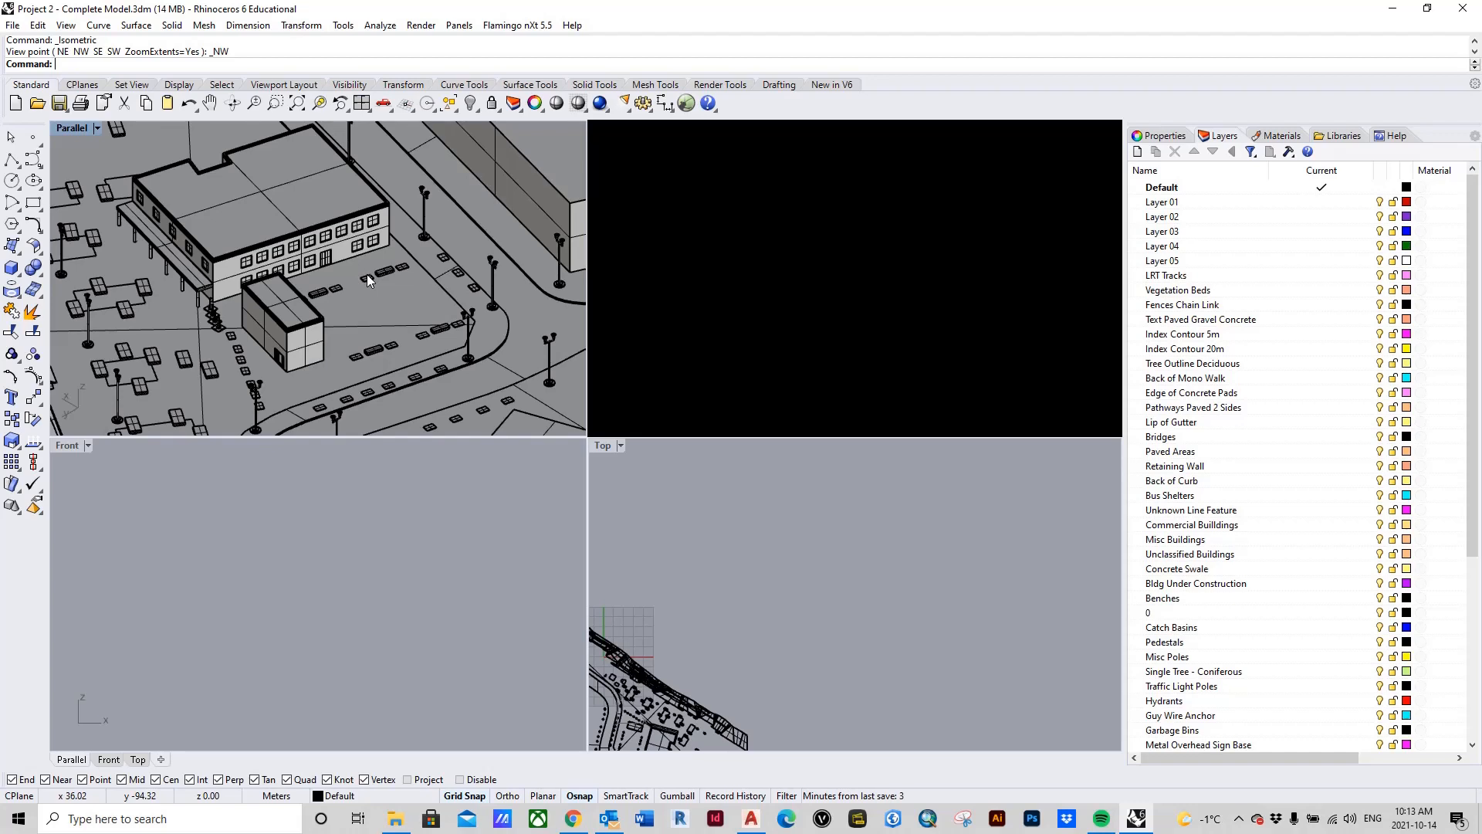
Set the display mode of the NW isometric viewport to Rendered.
{"action": "left_click", "coordinate": [76, 126]}
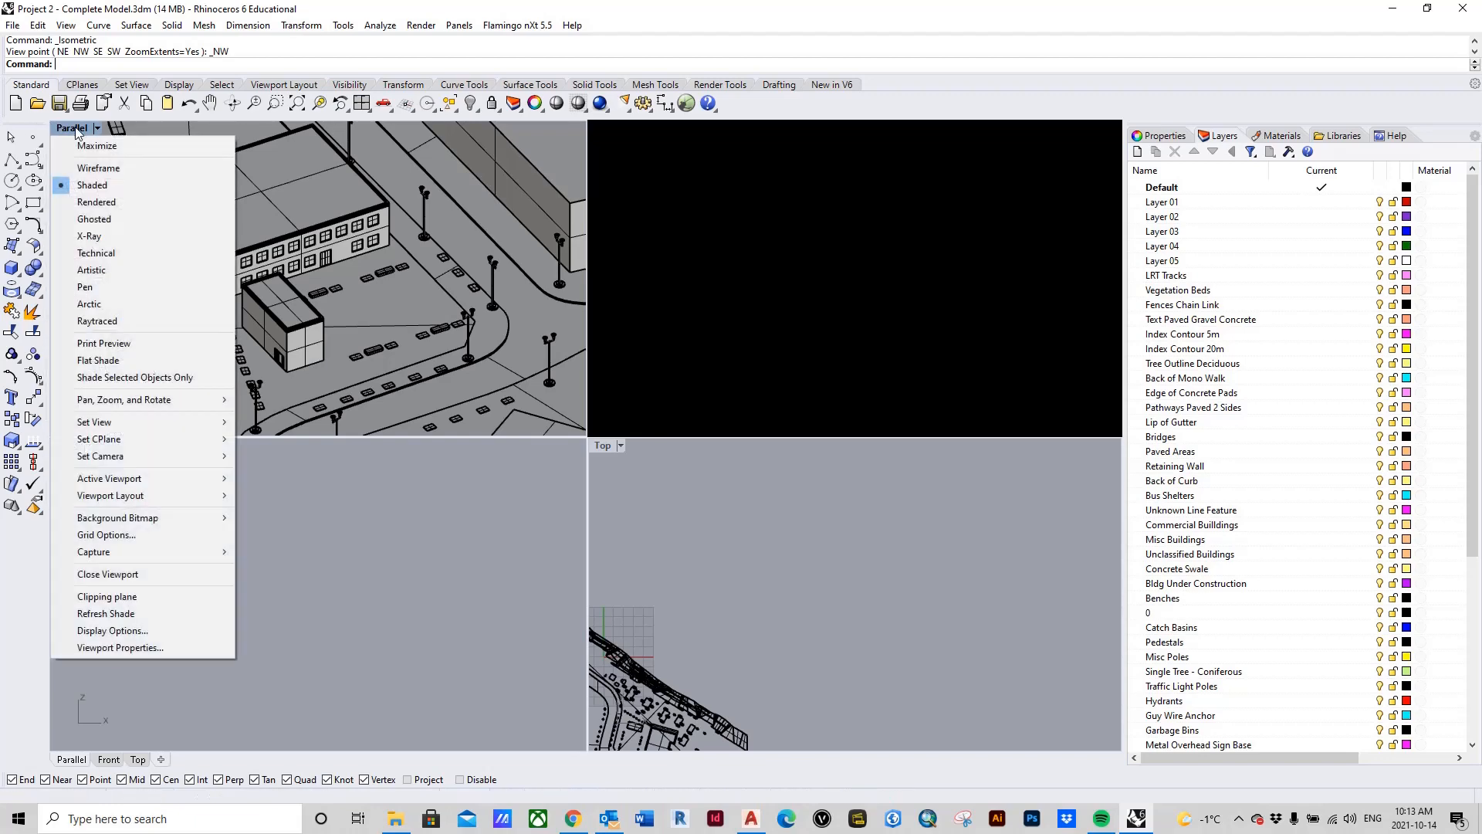
{"action": "left_click", "coordinate": [94, 201]}
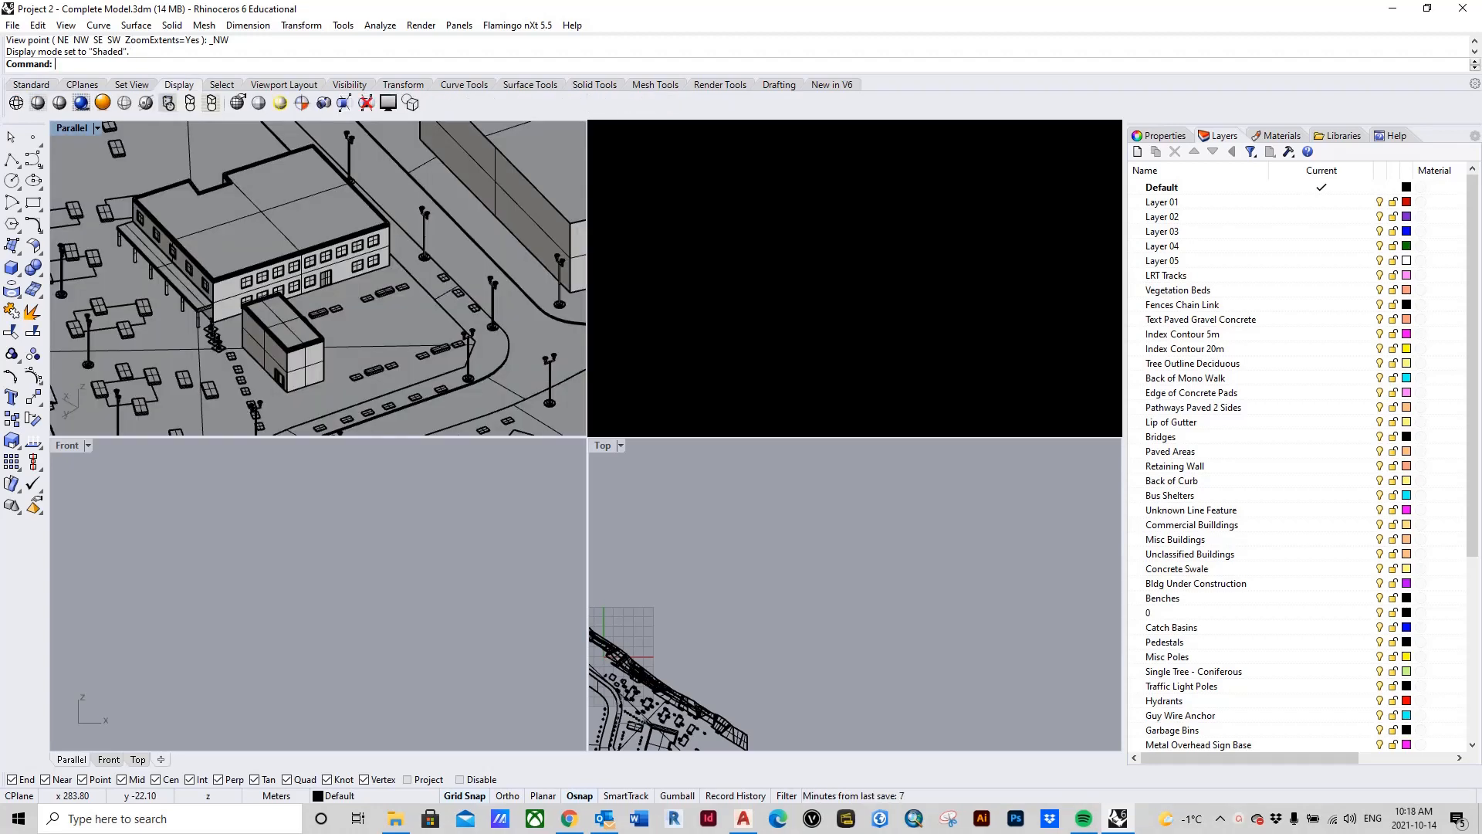
Set the display mode of the NW isometric viewport to Raytraced.
{"action": "left_click", "coordinate": [31, 85]}
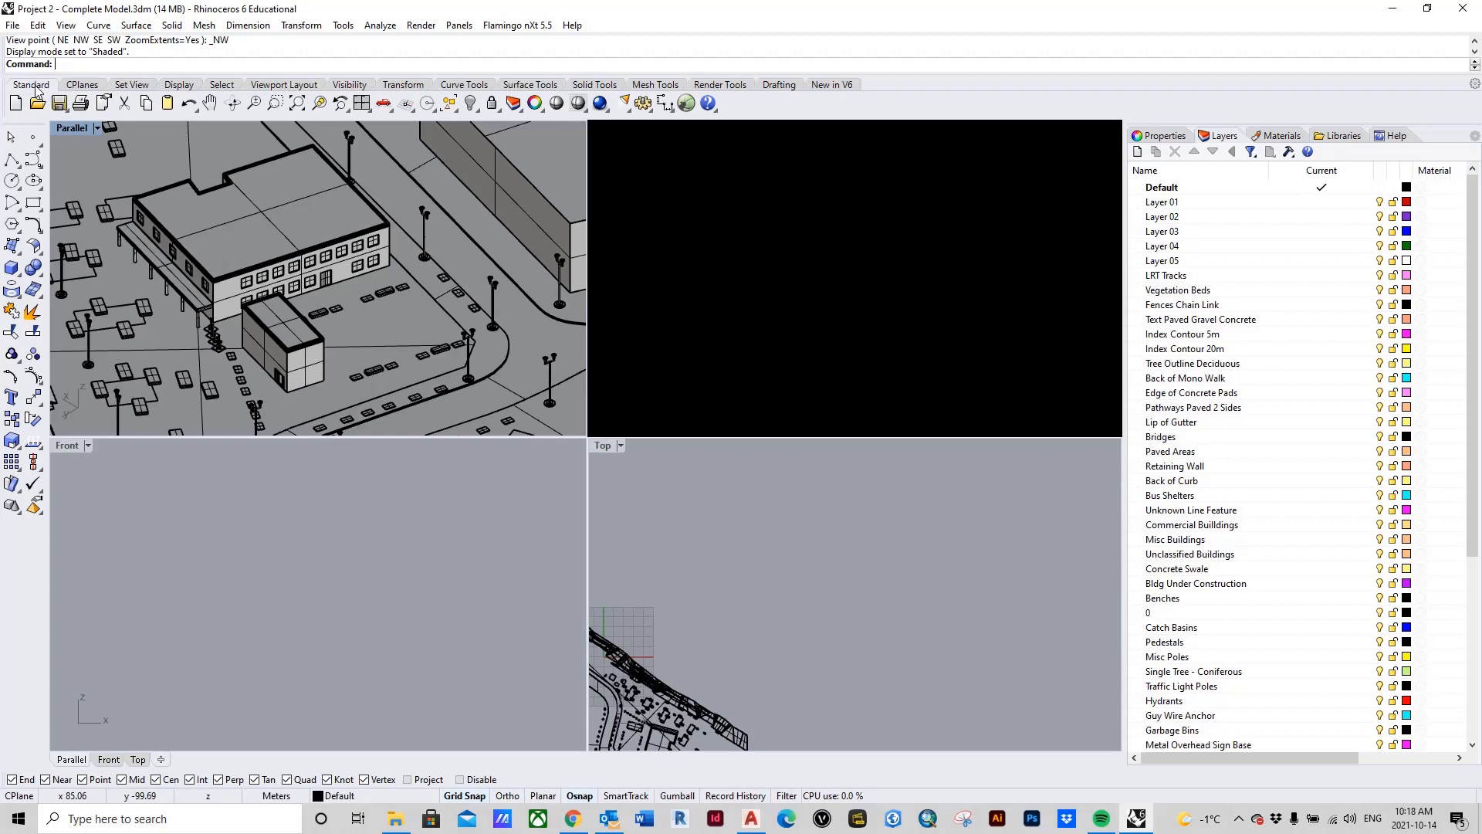
{"action": "left_click", "coordinate": [178, 85]}
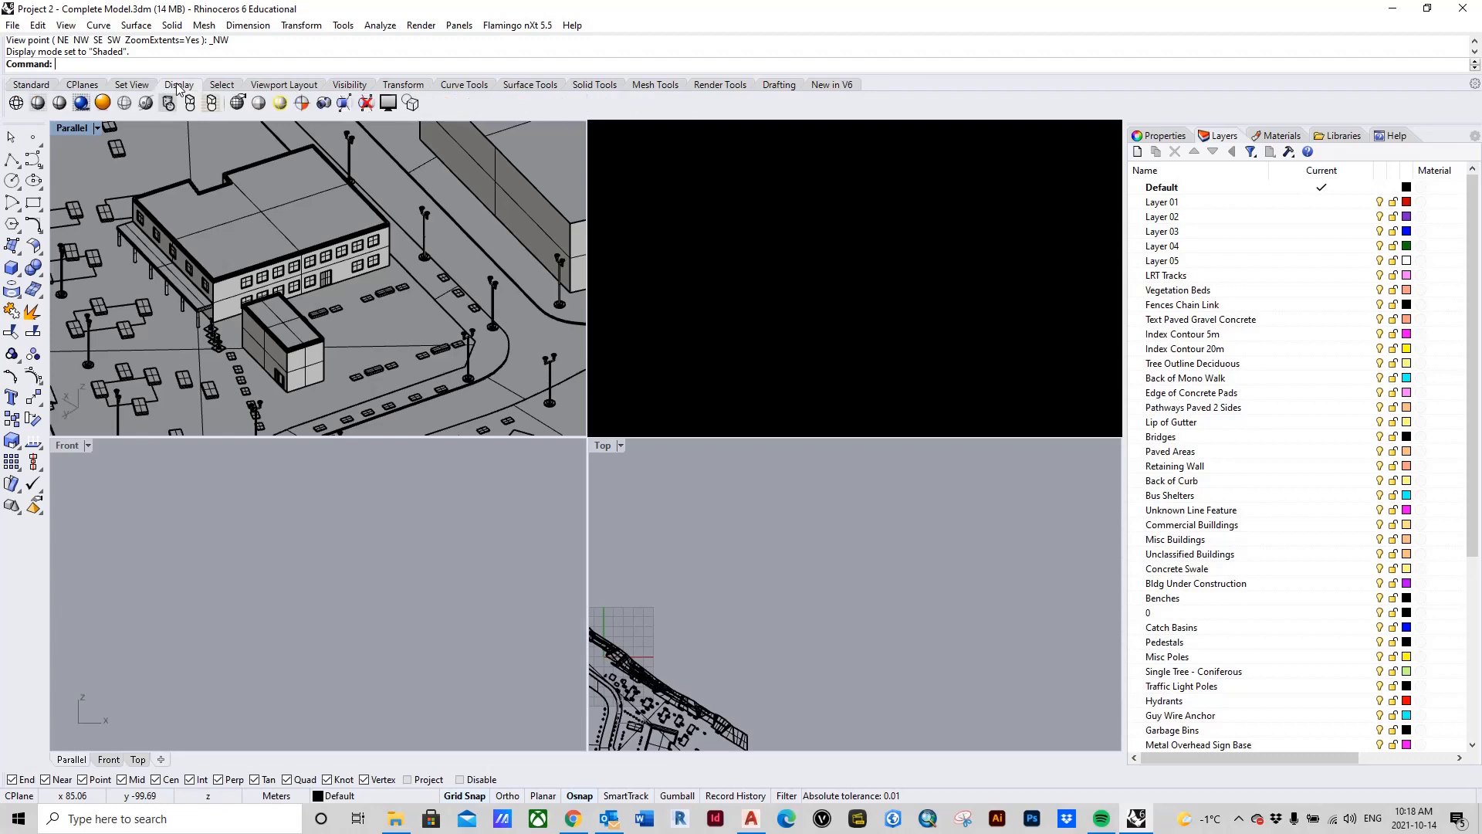
{"action": "left_click", "coordinate": [71, 128]}
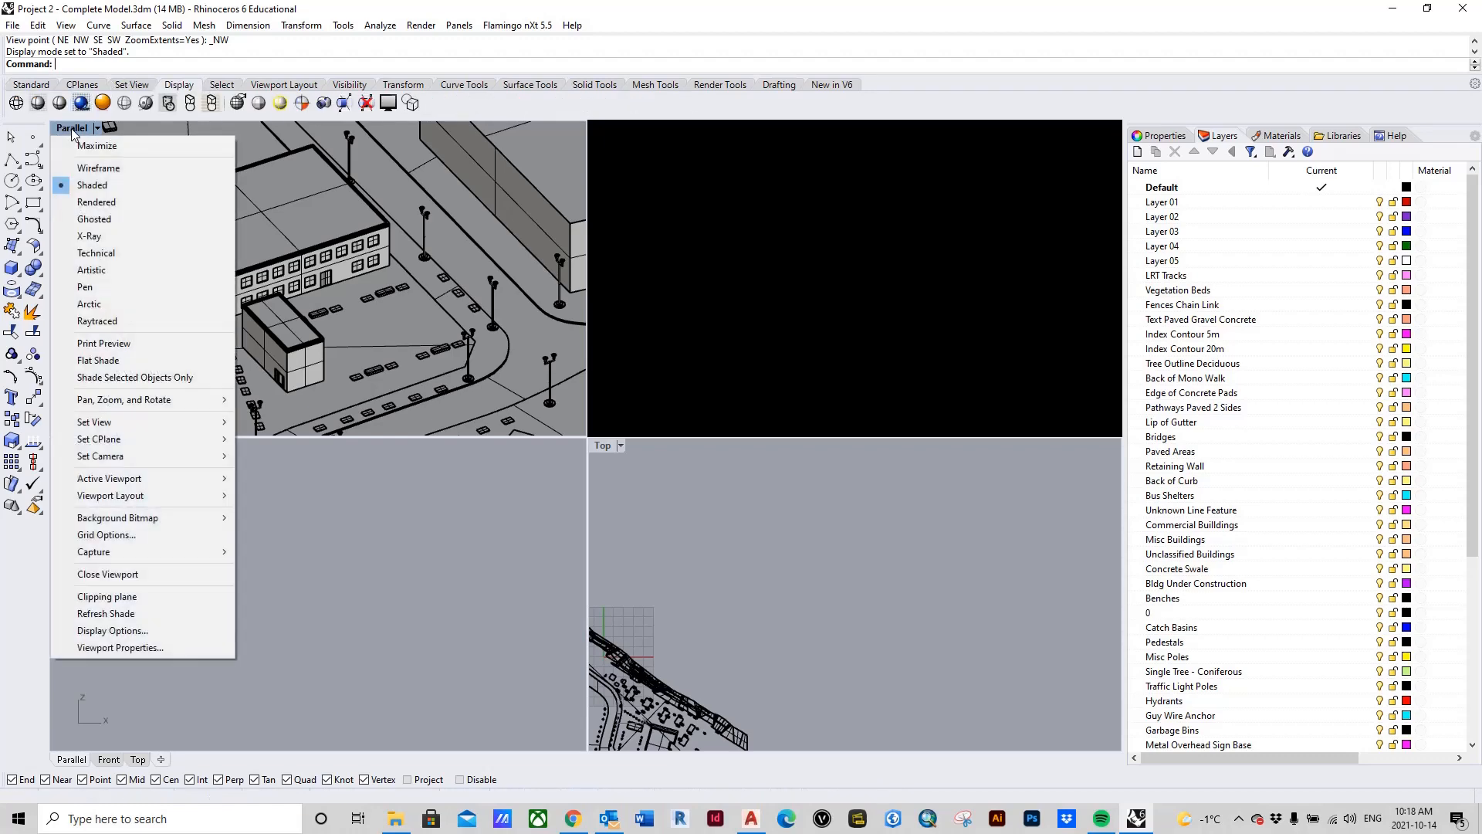
{"action": "left_click", "coordinate": [87, 185]}
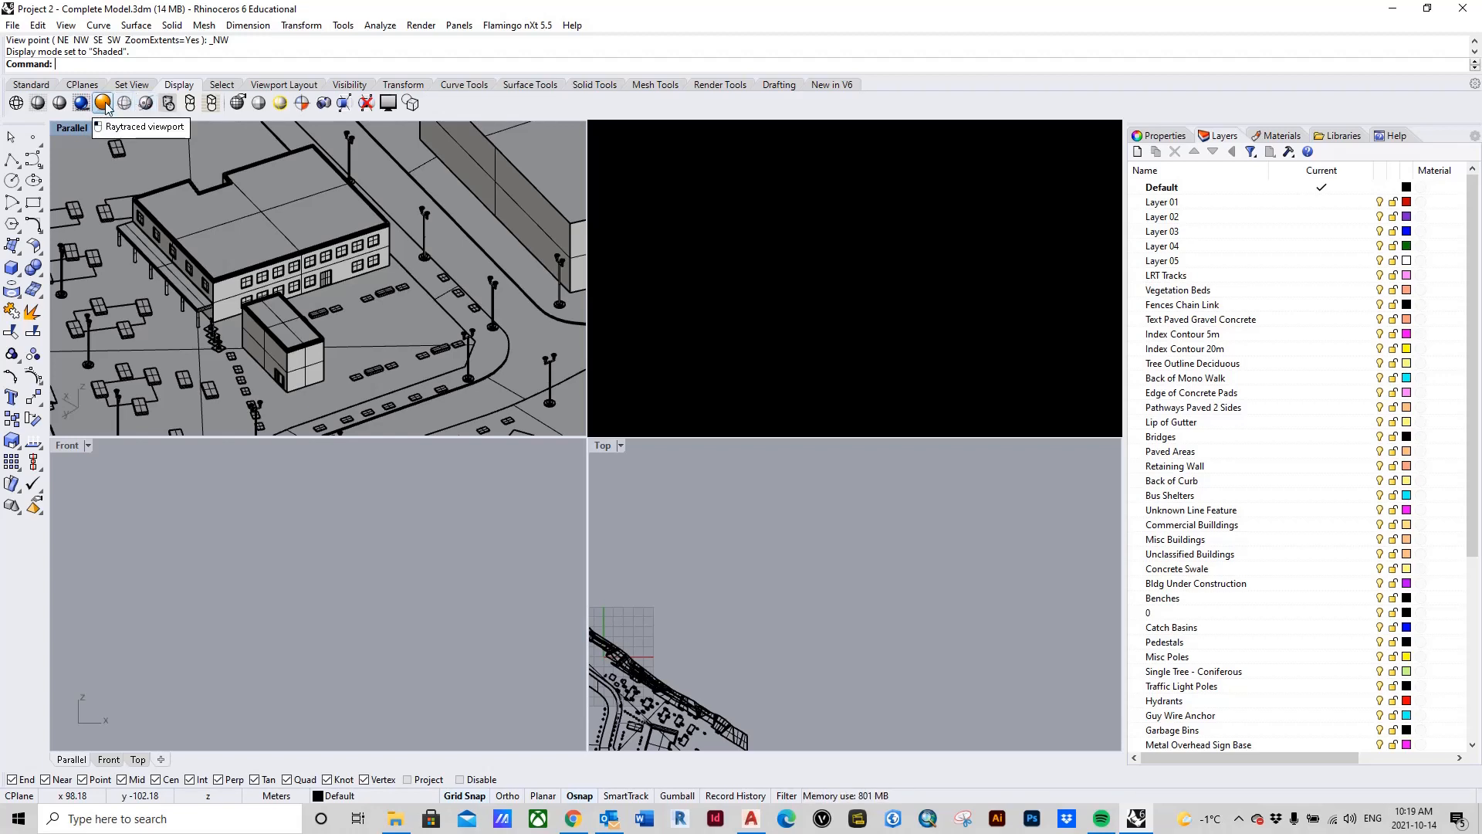
{"action": "left_click", "coordinate": [105, 106]}
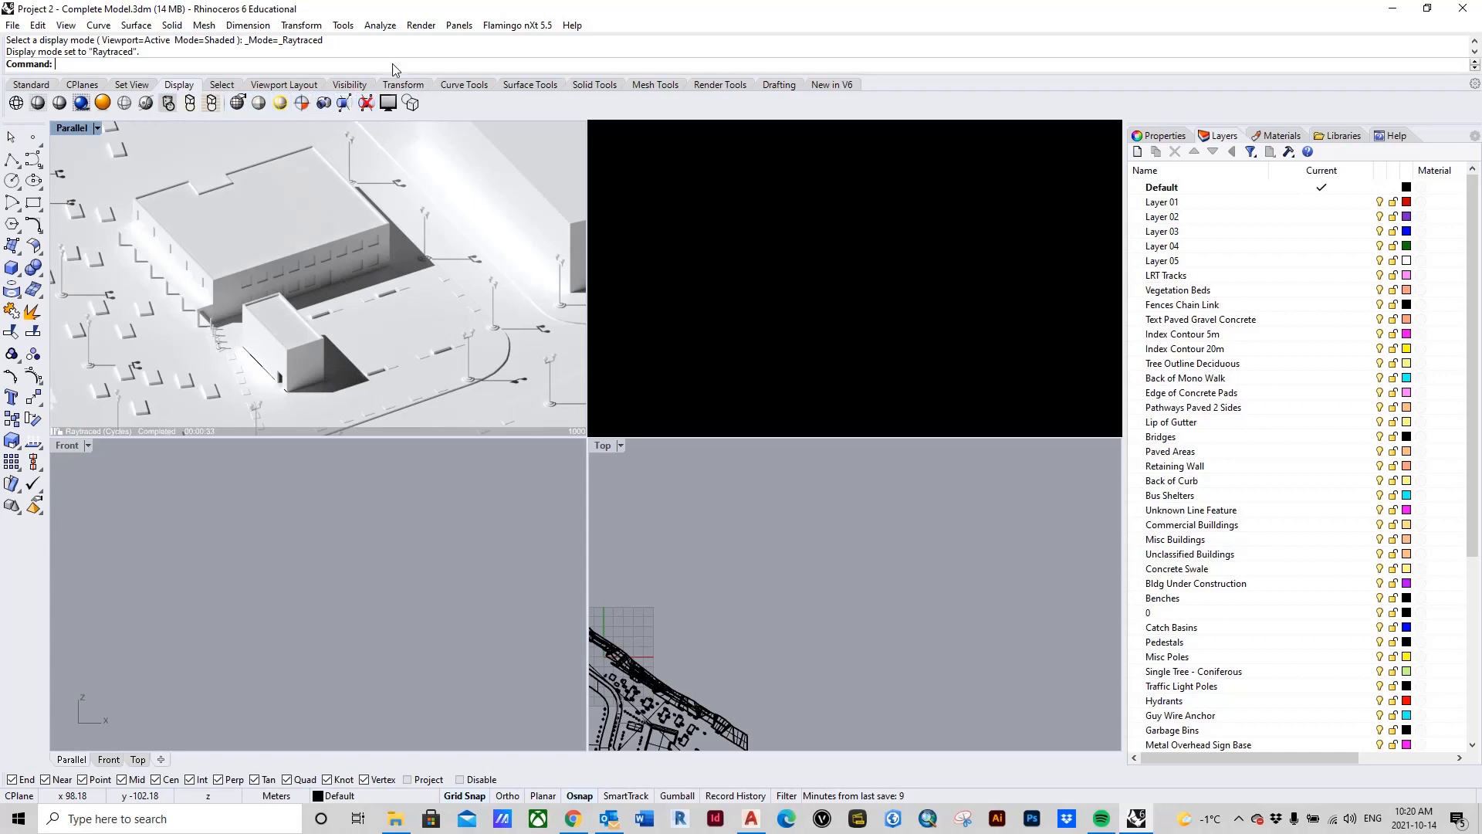
Open the render Lights settings and compare the raytraced view with the Skylight switched on and off.
{"action": "left_click", "coordinate": [422, 26]}
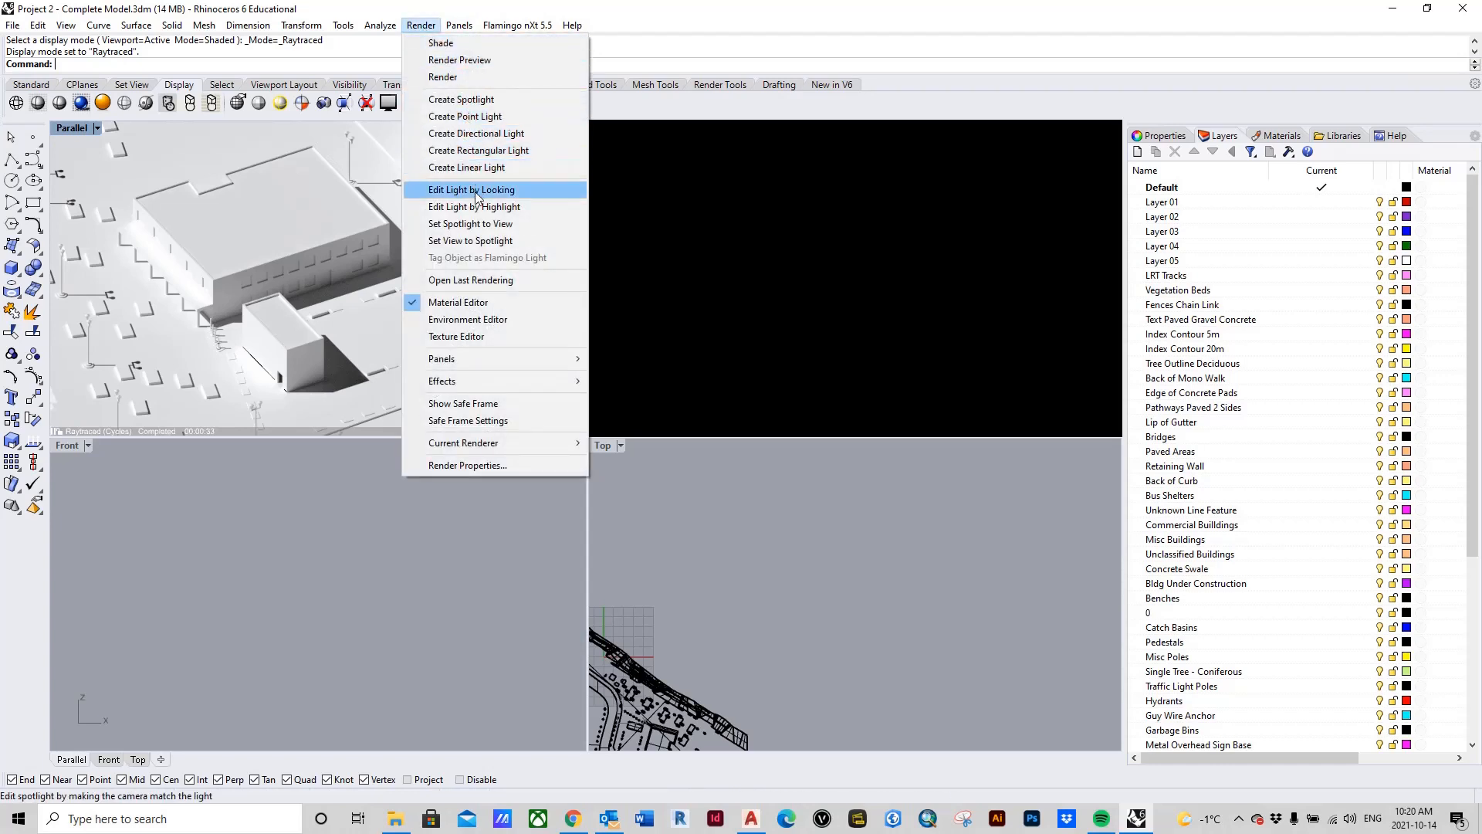
{"action": "mouse_move", "coordinate": [495, 361]}
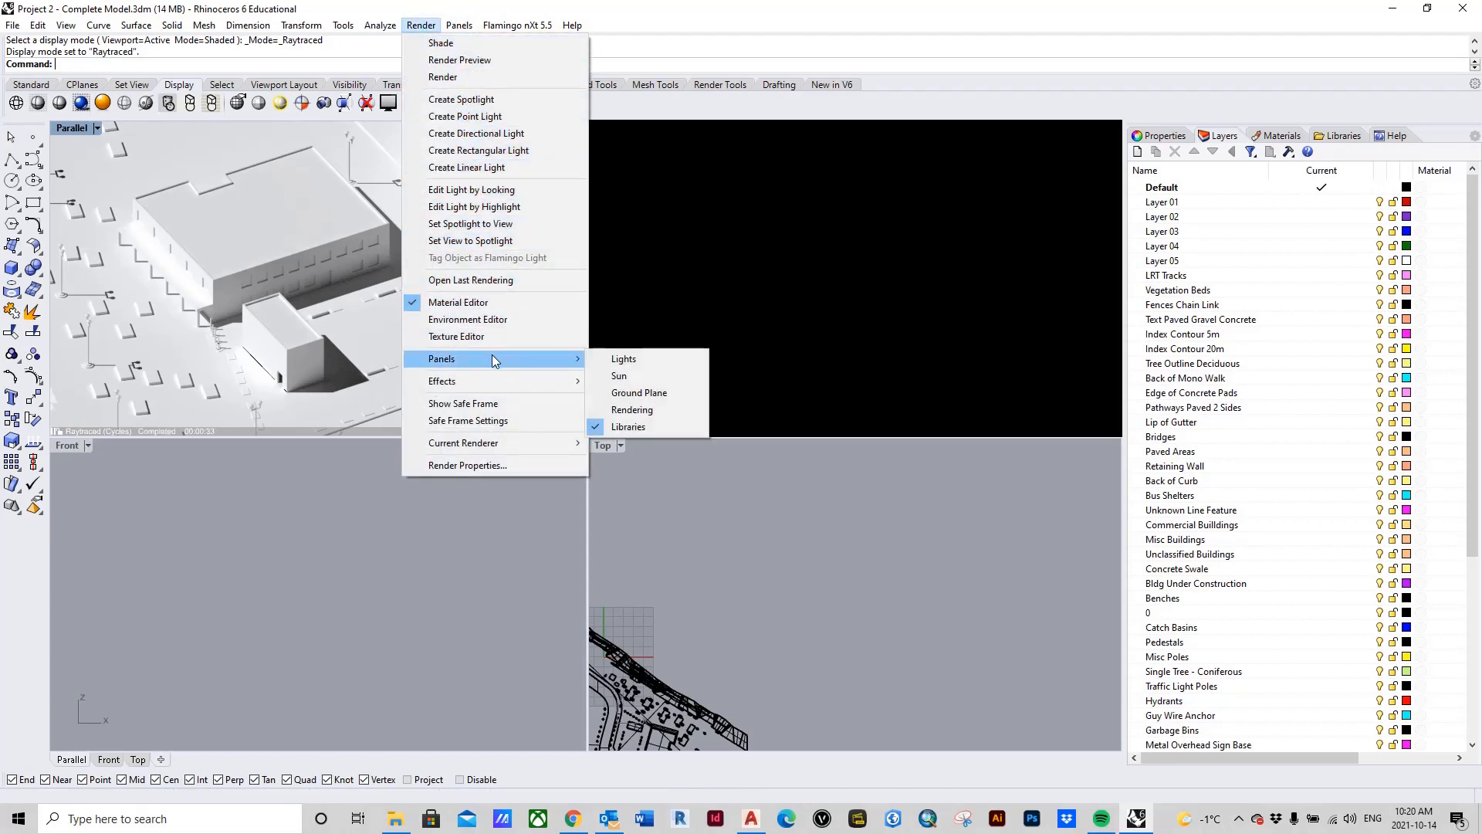
{"action": "left_click", "coordinate": [635, 363]}
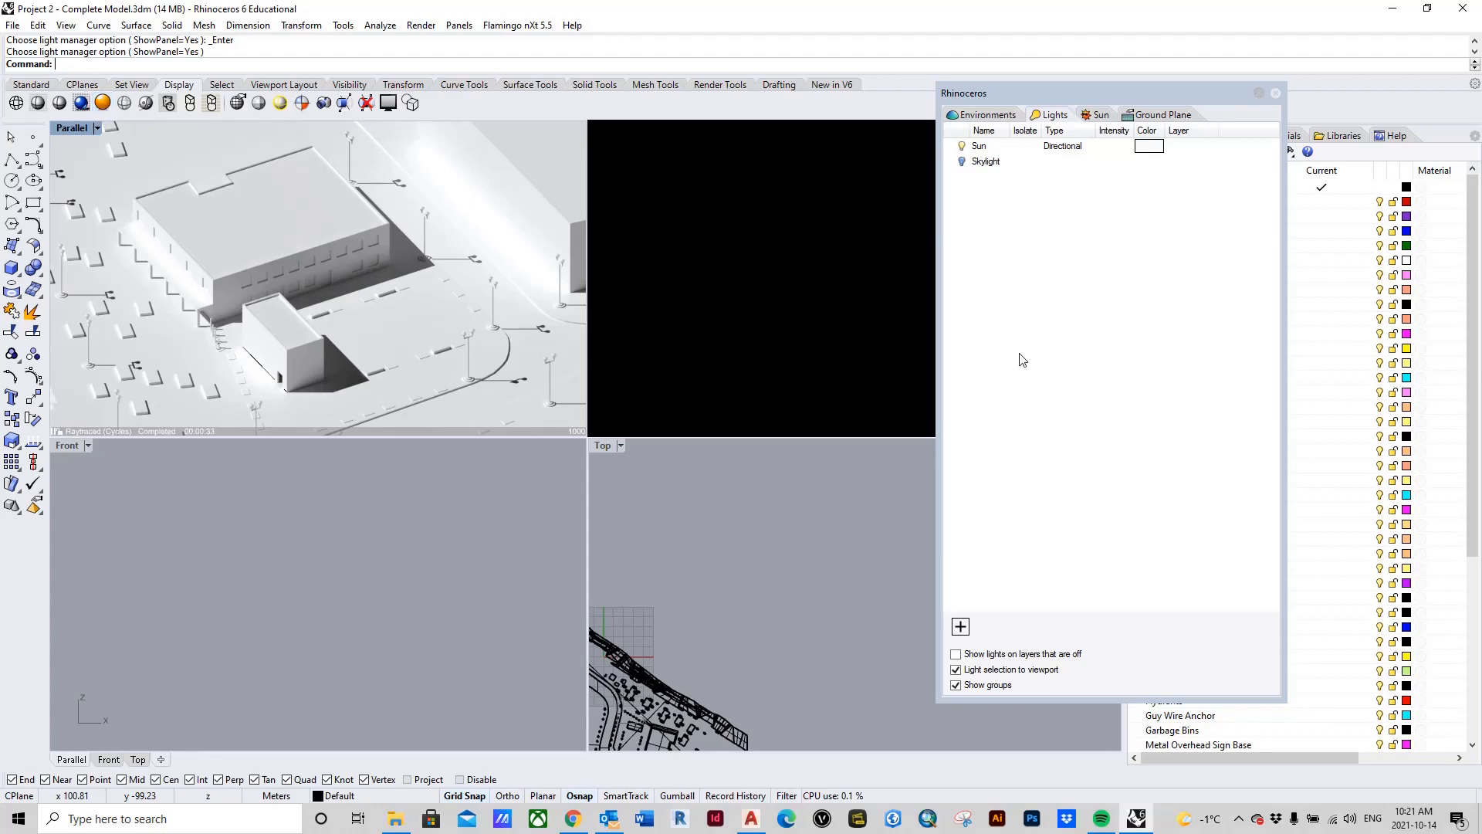
{"action": "left_click", "coordinate": [963, 163]}
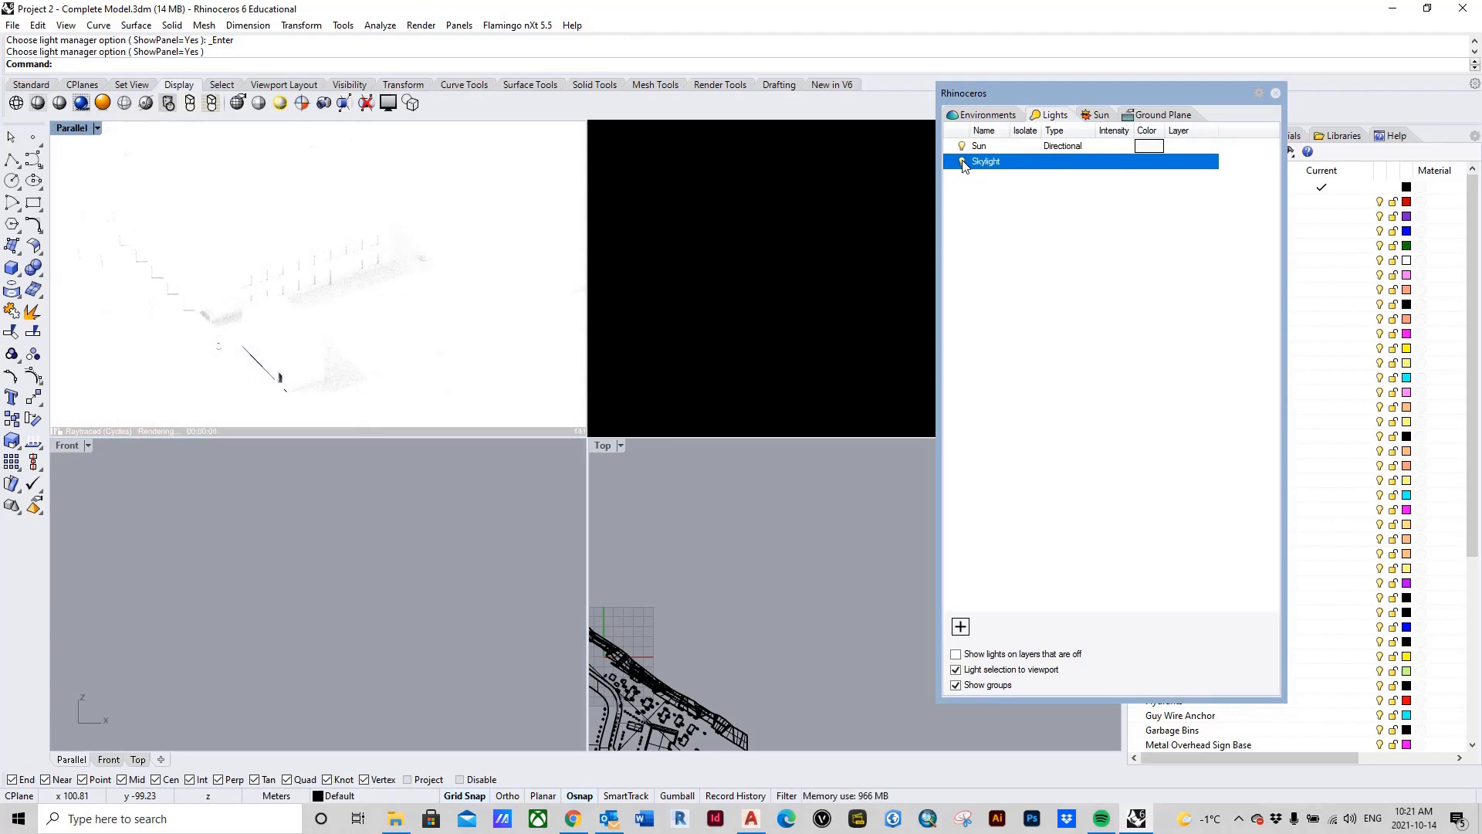
{"action": "left_click", "coordinate": [963, 162]}
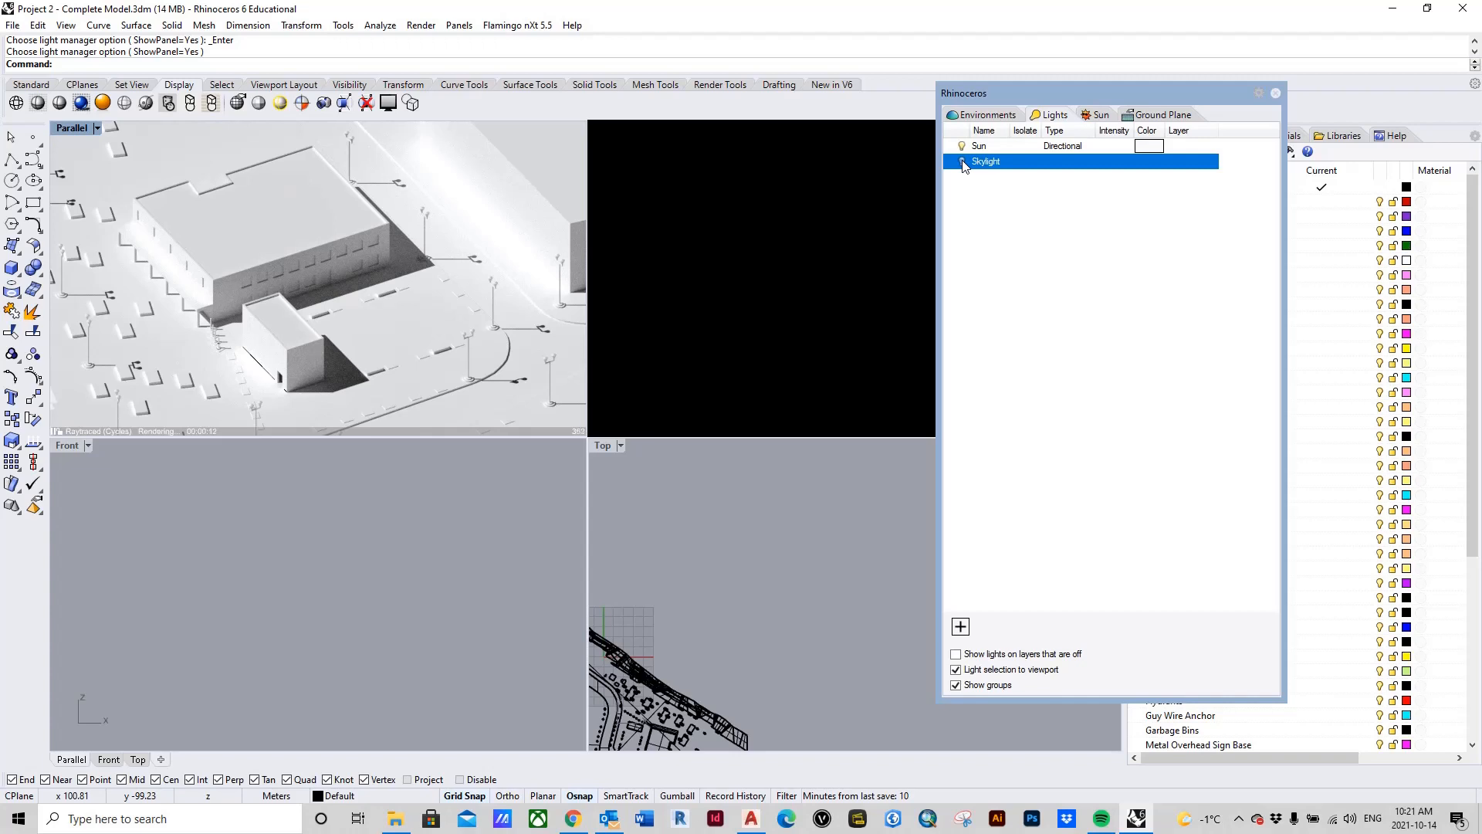
Open the Sun settings and set the manually controlled sun's altitude to 45°.
{"action": "left_click", "coordinate": [1096, 120]}
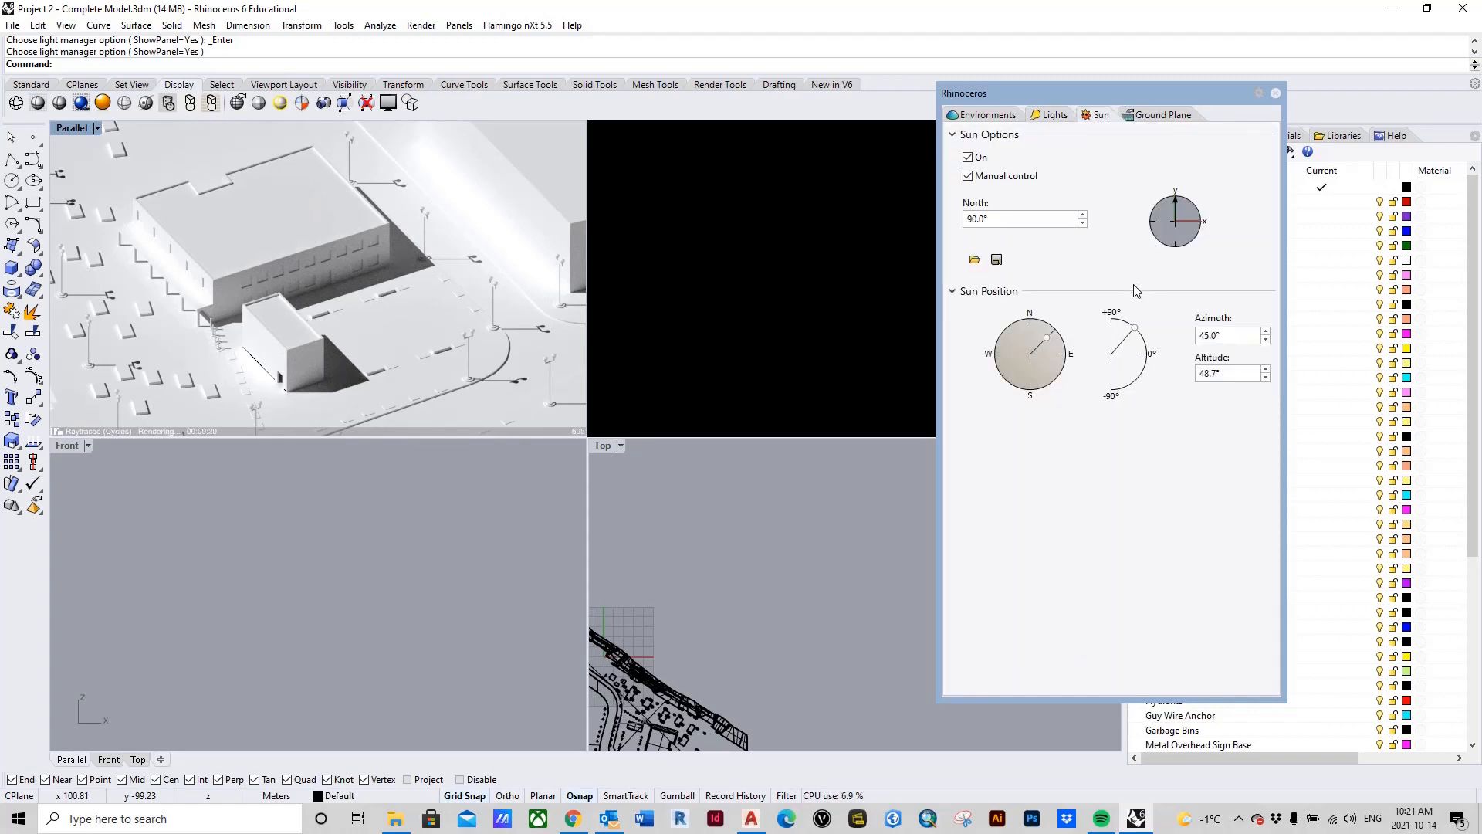
{"action": "left_click", "coordinate": [969, 158]}
{"action": "double_click", "coordinate": [1225, 376]}
{"action": "type", "text": "45"}
{"action": "key", "text": "Return"}
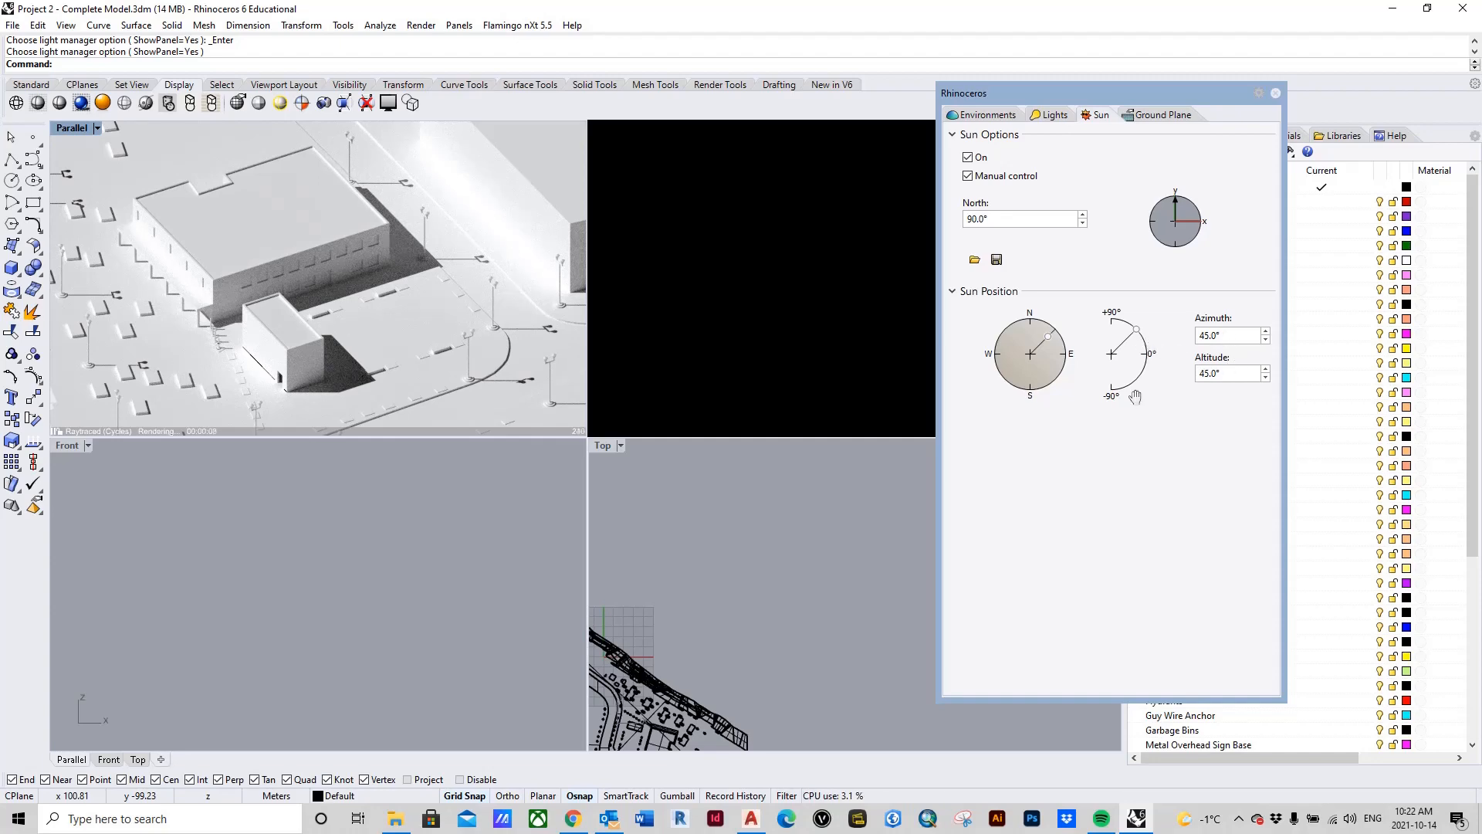
Try the sun at azimuth 27.7° and altitude 22.9° to compare shadows, and return both angles to 45°.
{"action": "mouse_move", "coordinate": [1048, 337]}
{"action": "left_mouse_down"}
{"action": "mouse_move", "coordinate": [1016, 327]}
{"action": "mouse_move", "coordinate": [1057, 337]}
{"action": "mouse_move", "coordinate": [1041, 337]}
{"action": "left_mouse_up"}
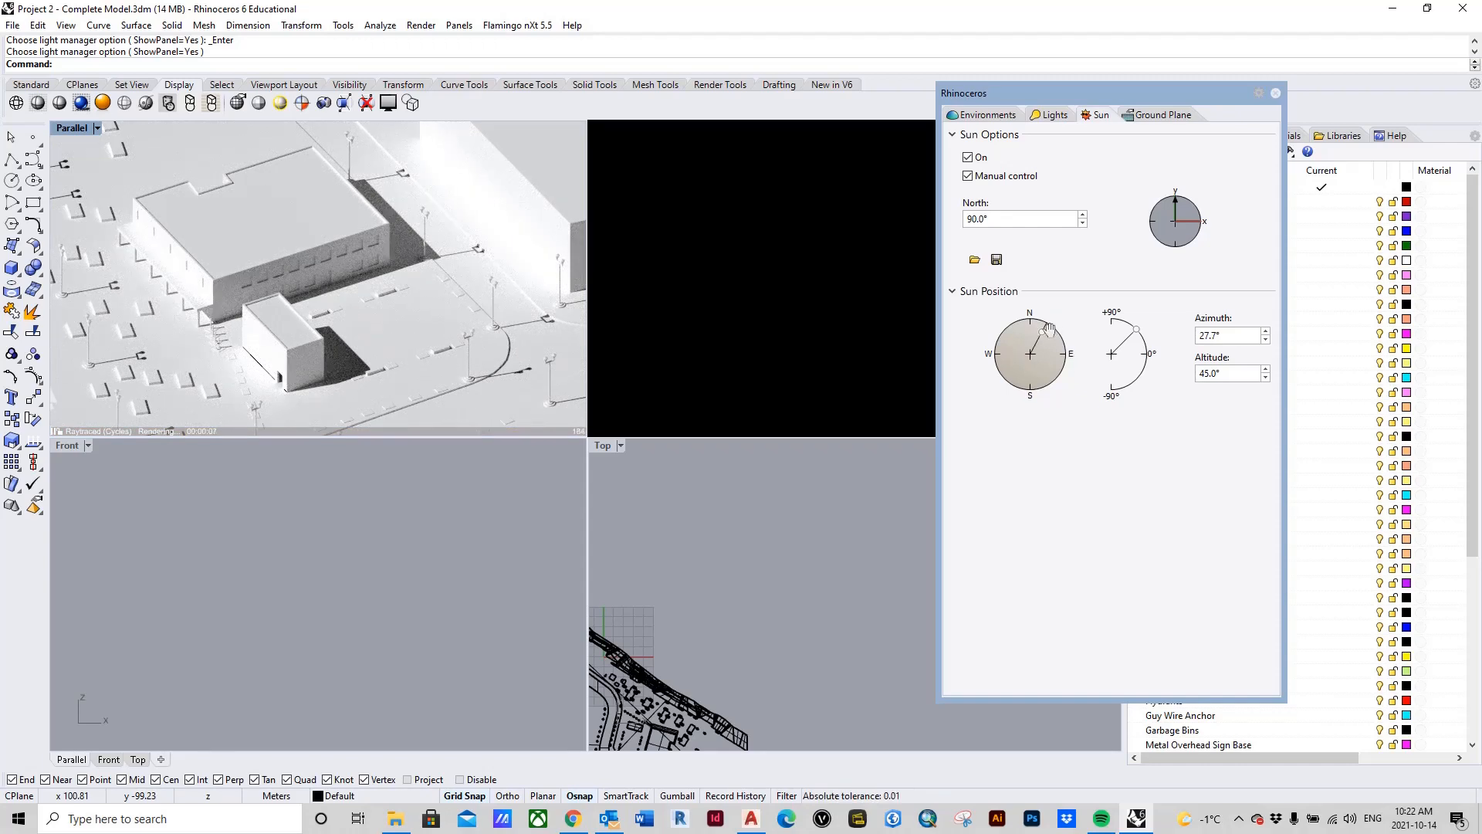
{"action": "left_click_drag", "start_coordinate": [1139, 330], "coordinate": [1146, 345]}
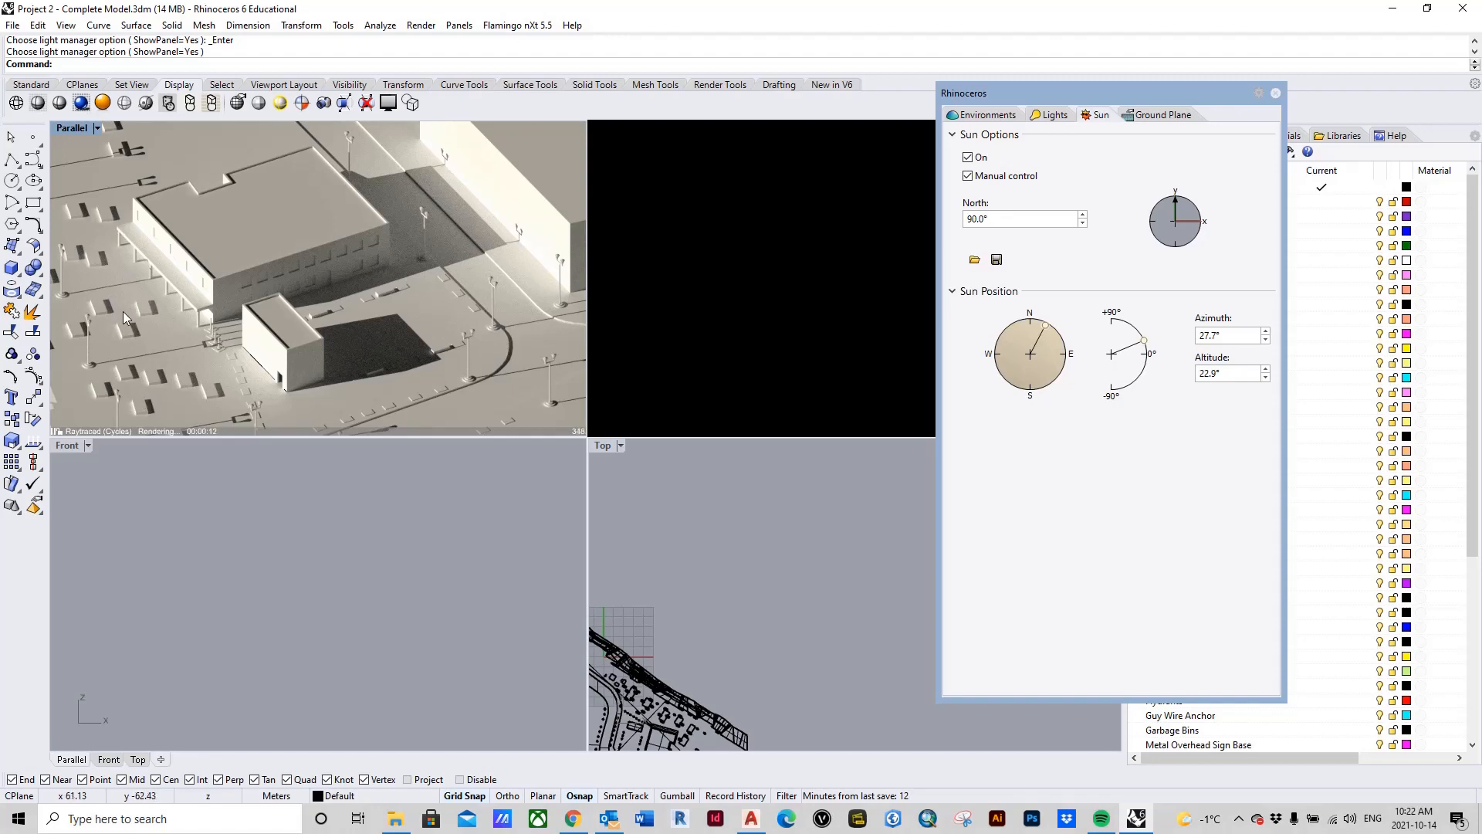
{"action": "double_click", "coordinate": [1216, 337]}
{"action": "type", "text": "45"}
{"action": "key", "text": "Return"}
{"action": "double_click", "coordinate": [1213, 373]}
{"action": "type", "text": "45"}
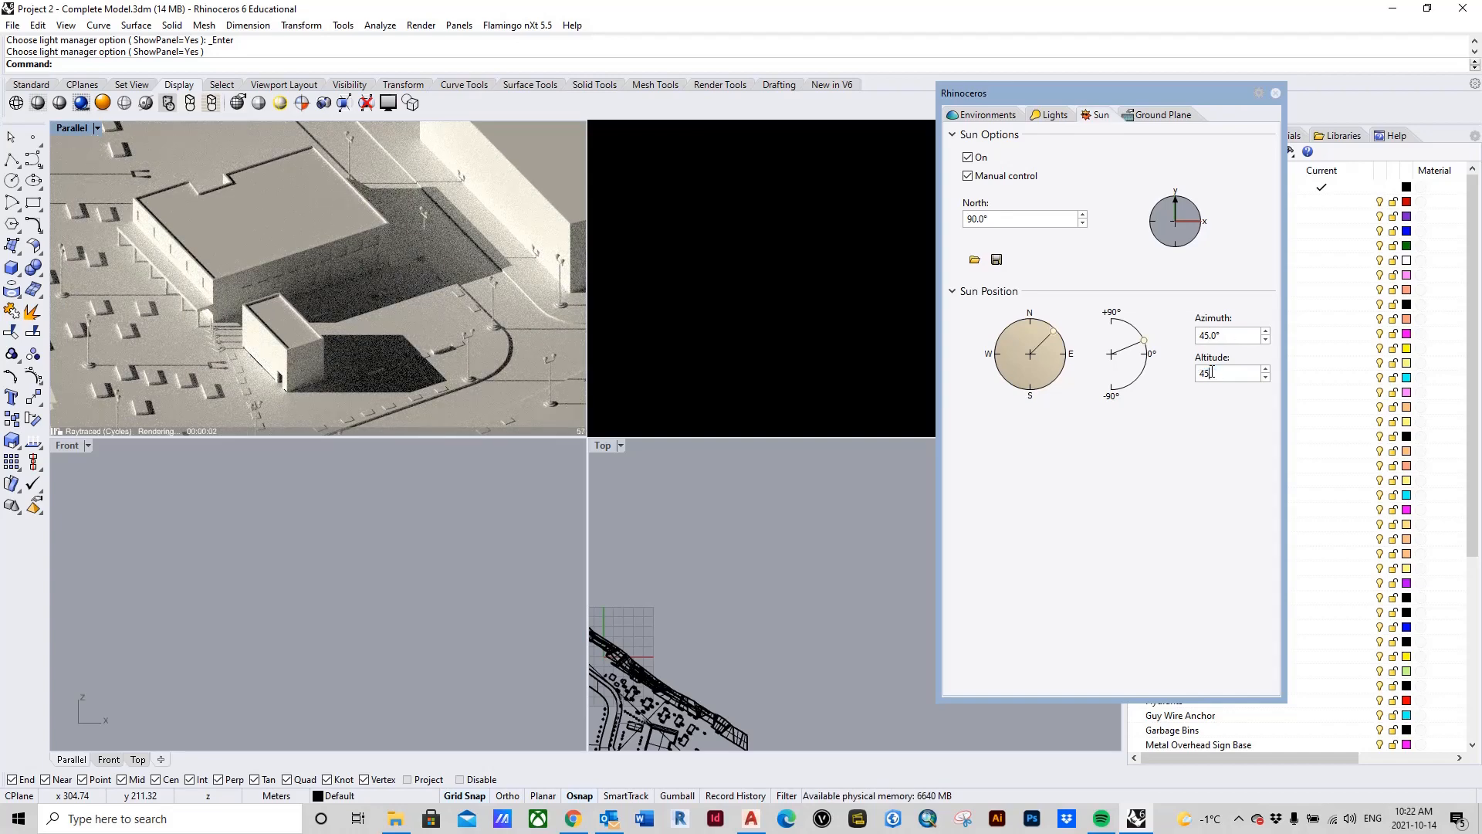
{"action": "key", "text": "Return"}
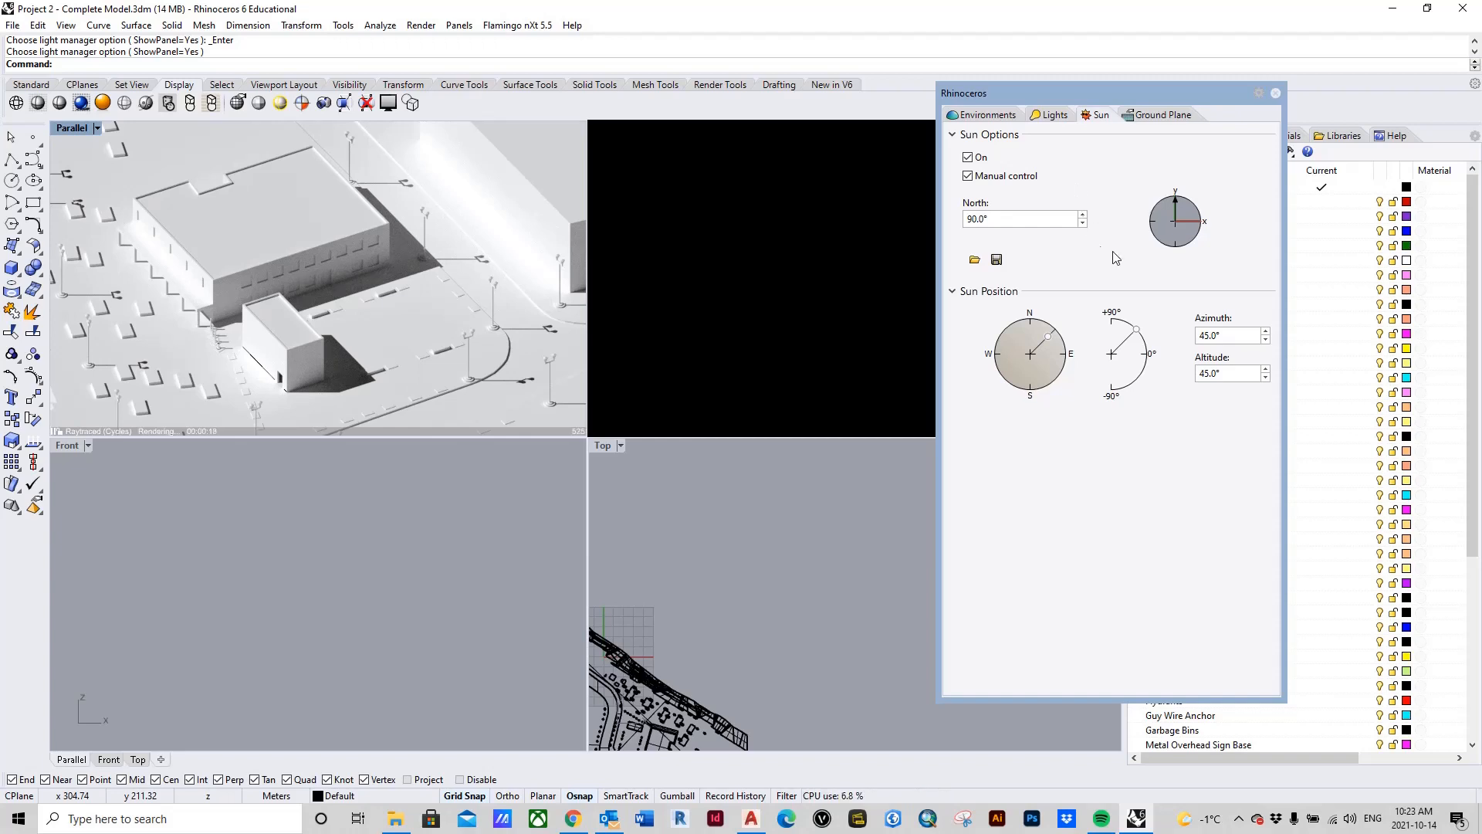
Switch off the sun's manual control and try the shadows for August 29, 2021 at about 10:14 AM.
{"action": "left_click", "coordinate": [968, 177]}
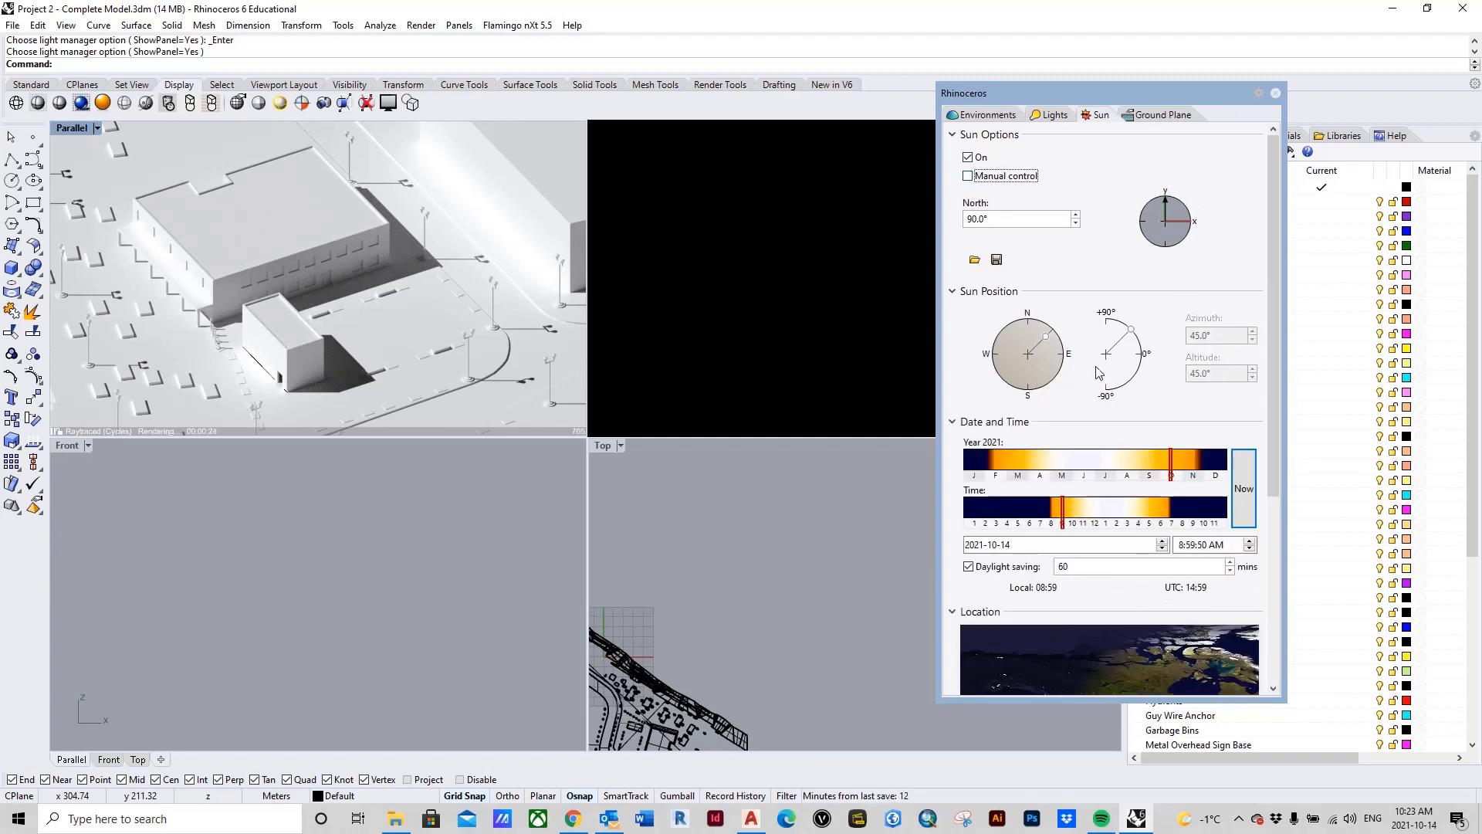
{"action": "left_click_drag", "start_coordinate": [1277, 351], "coordinate": [1264, 536]}
{"action": "left_click_drag", "start_coordinate": [1269, 514], "coordinate": [1274, 467]}
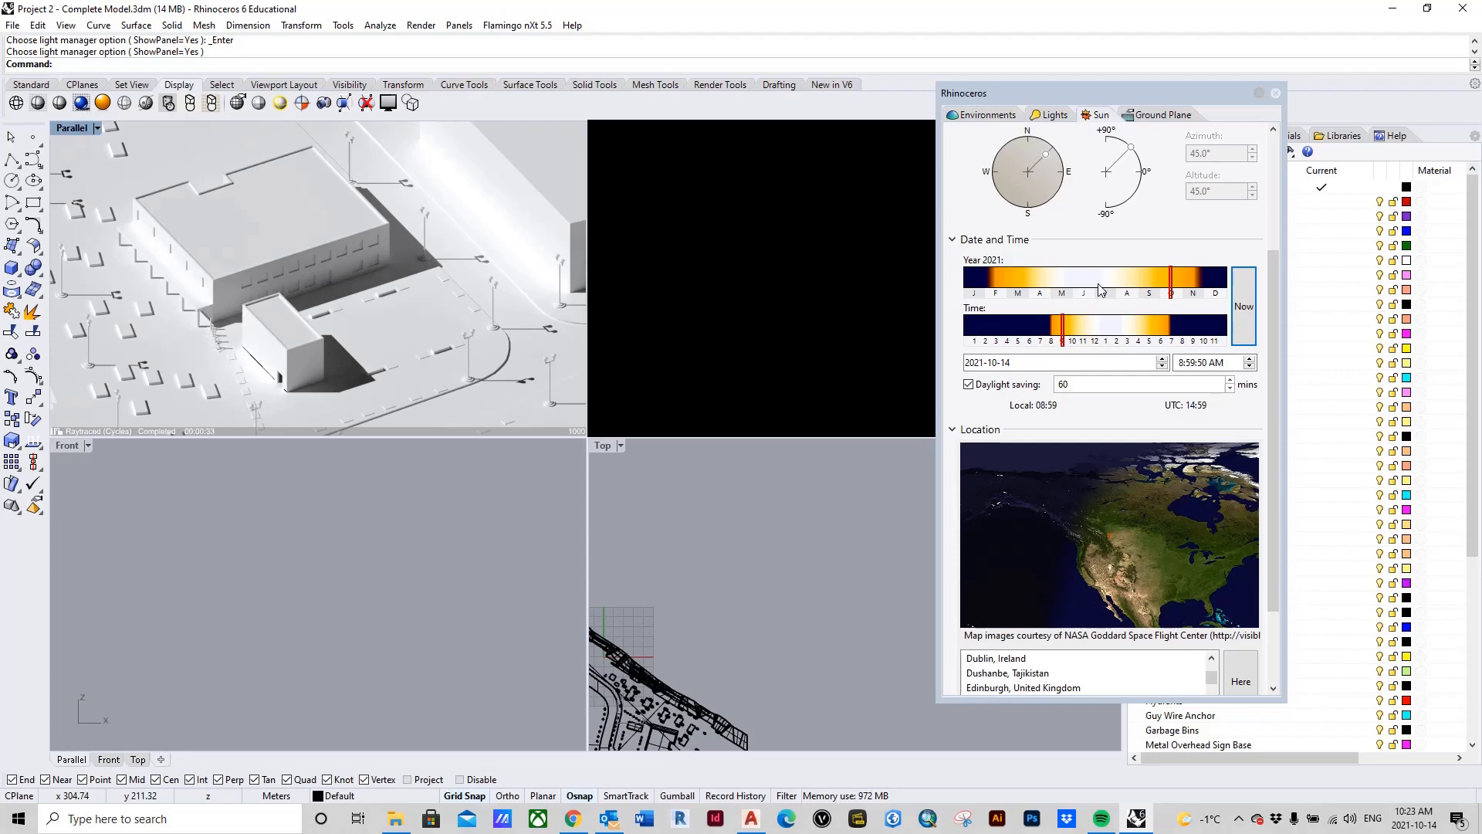
{"action": "left_click_drag", "start_coordinate": [1172, 282], "coordinate": [1133, 283]}
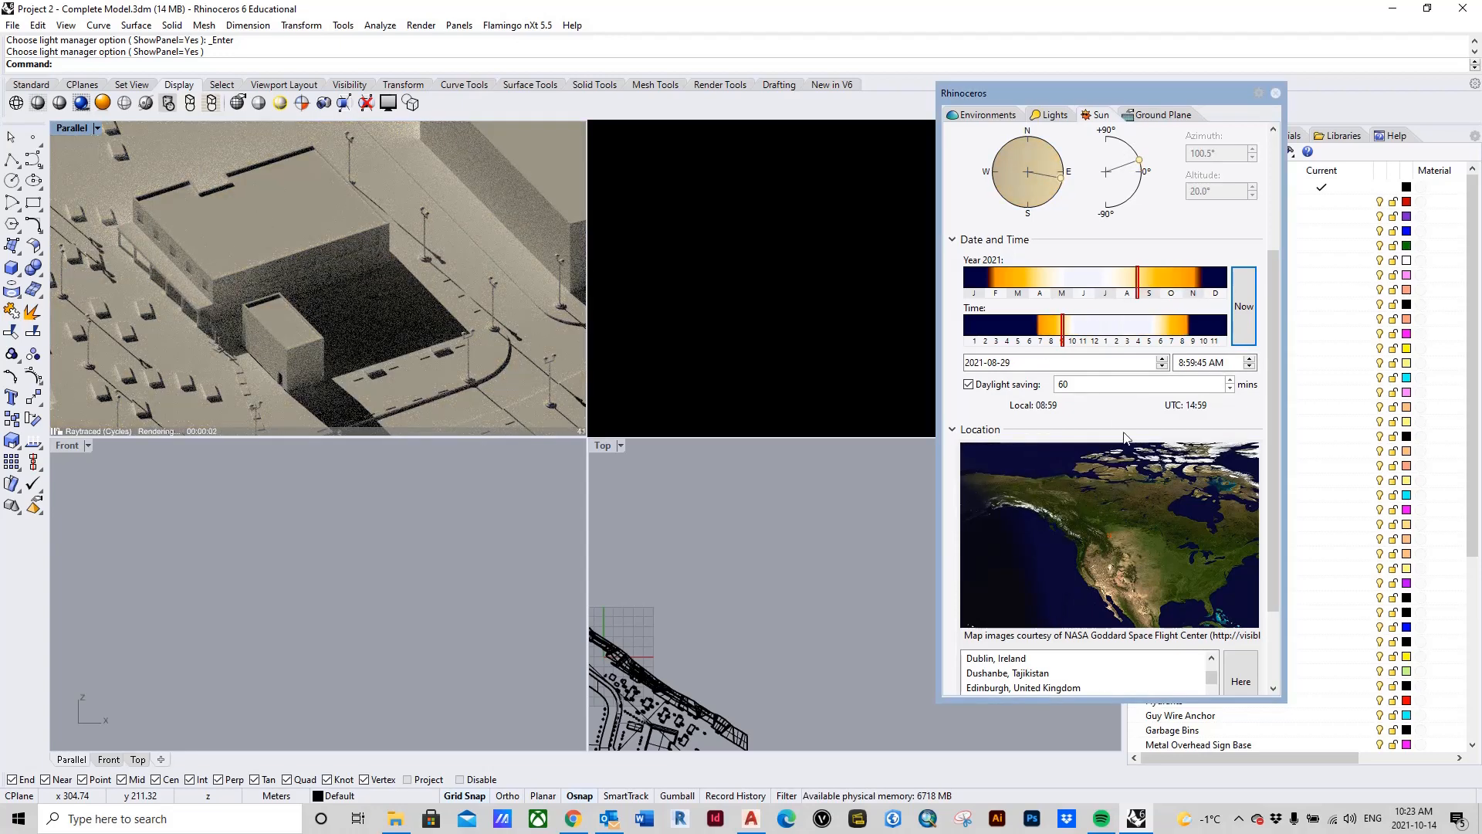
{"action": "left_click_drag", "start_coordinate": [1064, 324], "coordinate": [1076, 324]}
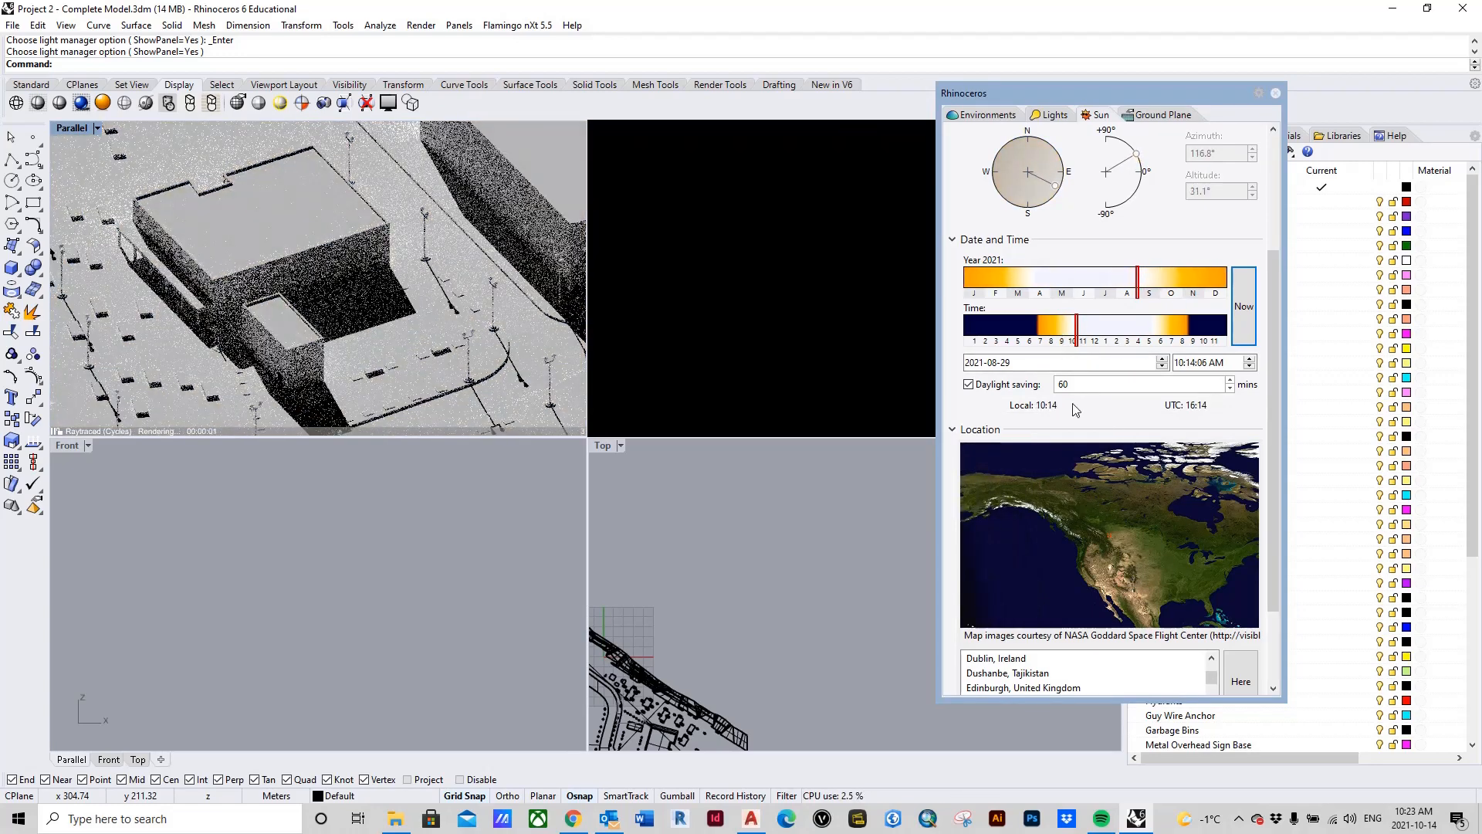
Reset the sun's date and time to the present moment and its location to the current place.
{"action": "left_click", "coordinate": [1244, 309]}
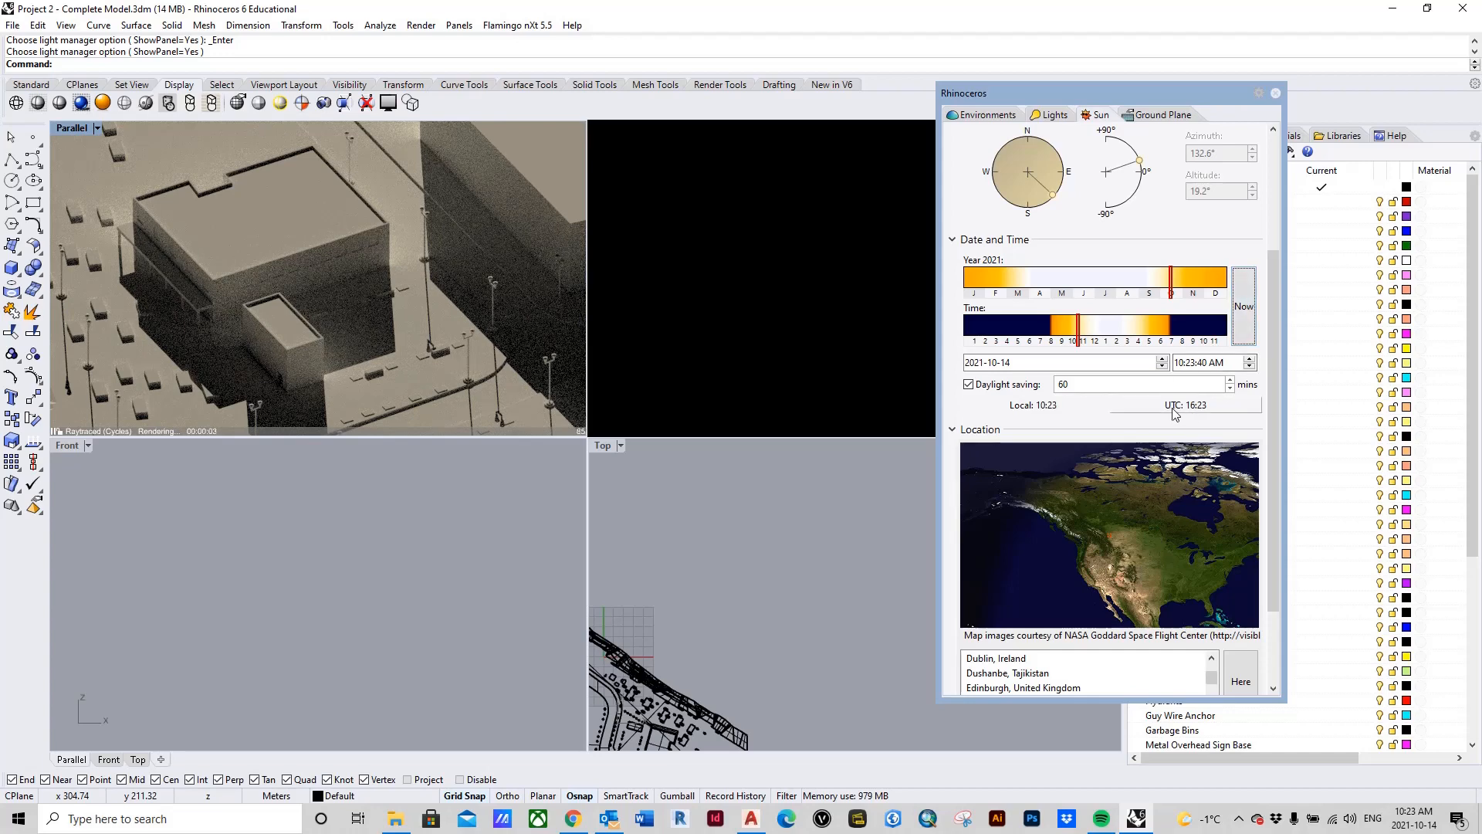
{"action": "scroll", "coordinate": [1148, 653], "scroll_direction": "down", "scroll_amount": 2}
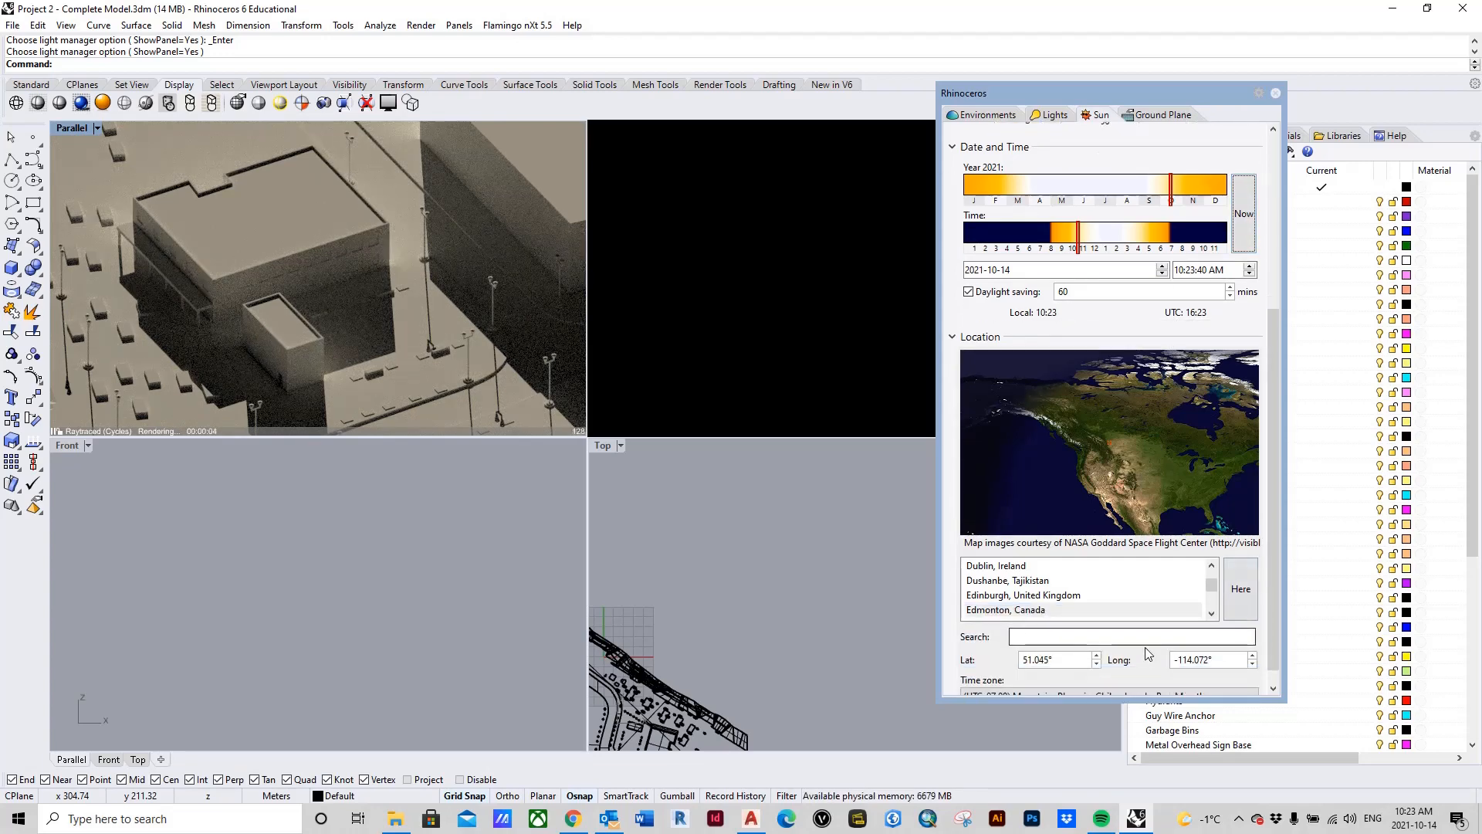
{"action": "left_click", "coordinate": [1110, 611]}
{"action": "left_click", "coordinate": [1243, 591]}
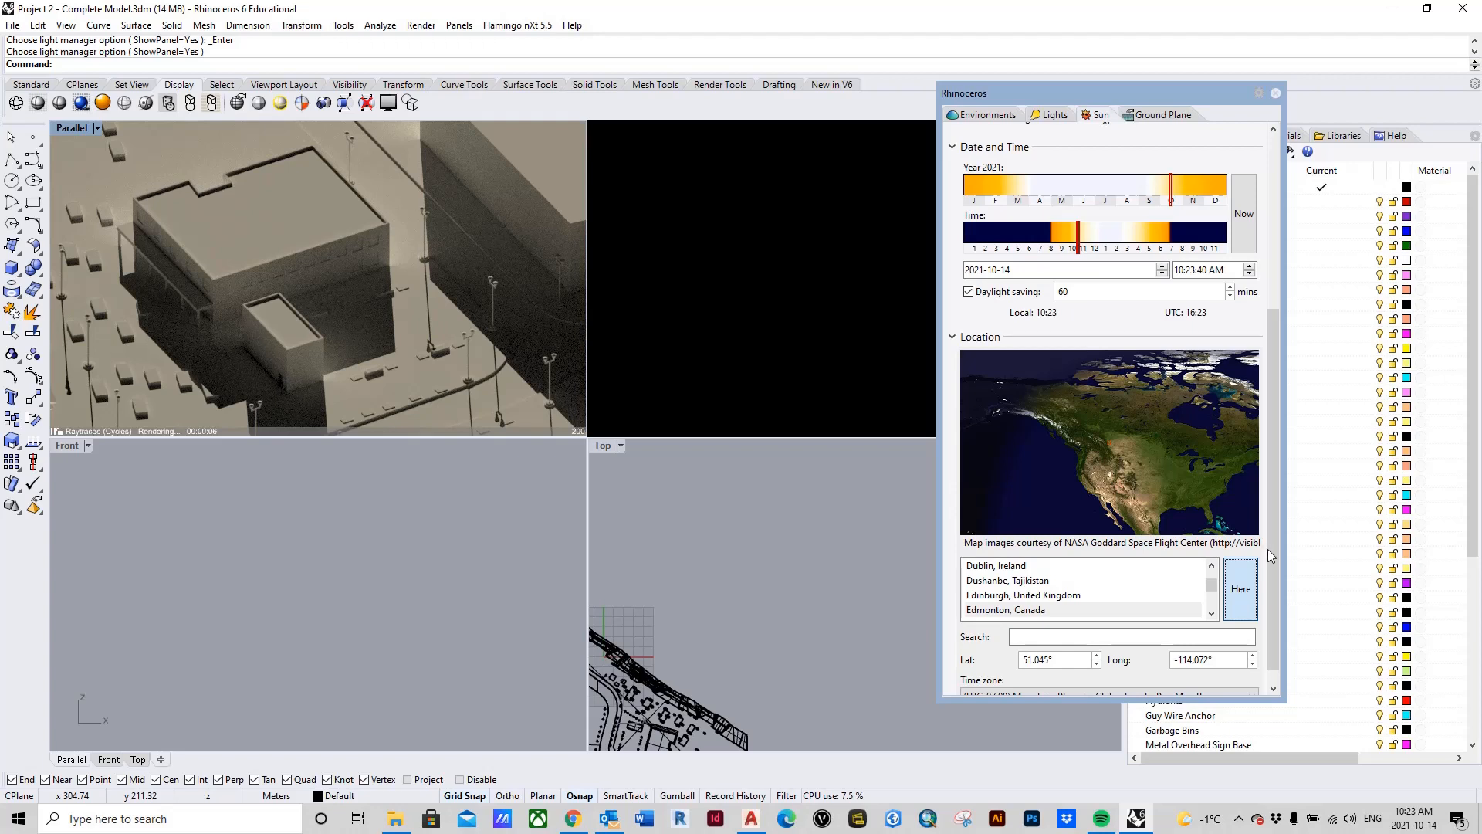
Try progressively earlier dates for the sun down to July 23, 2021, and shift its time to about 12:08 PM.
{"action": "left_click_drag", "start_coordinate": [1274, 504], "coordinate": [1274, 458]}
{"action": "left_click", "coordinate": [1171, 268]}
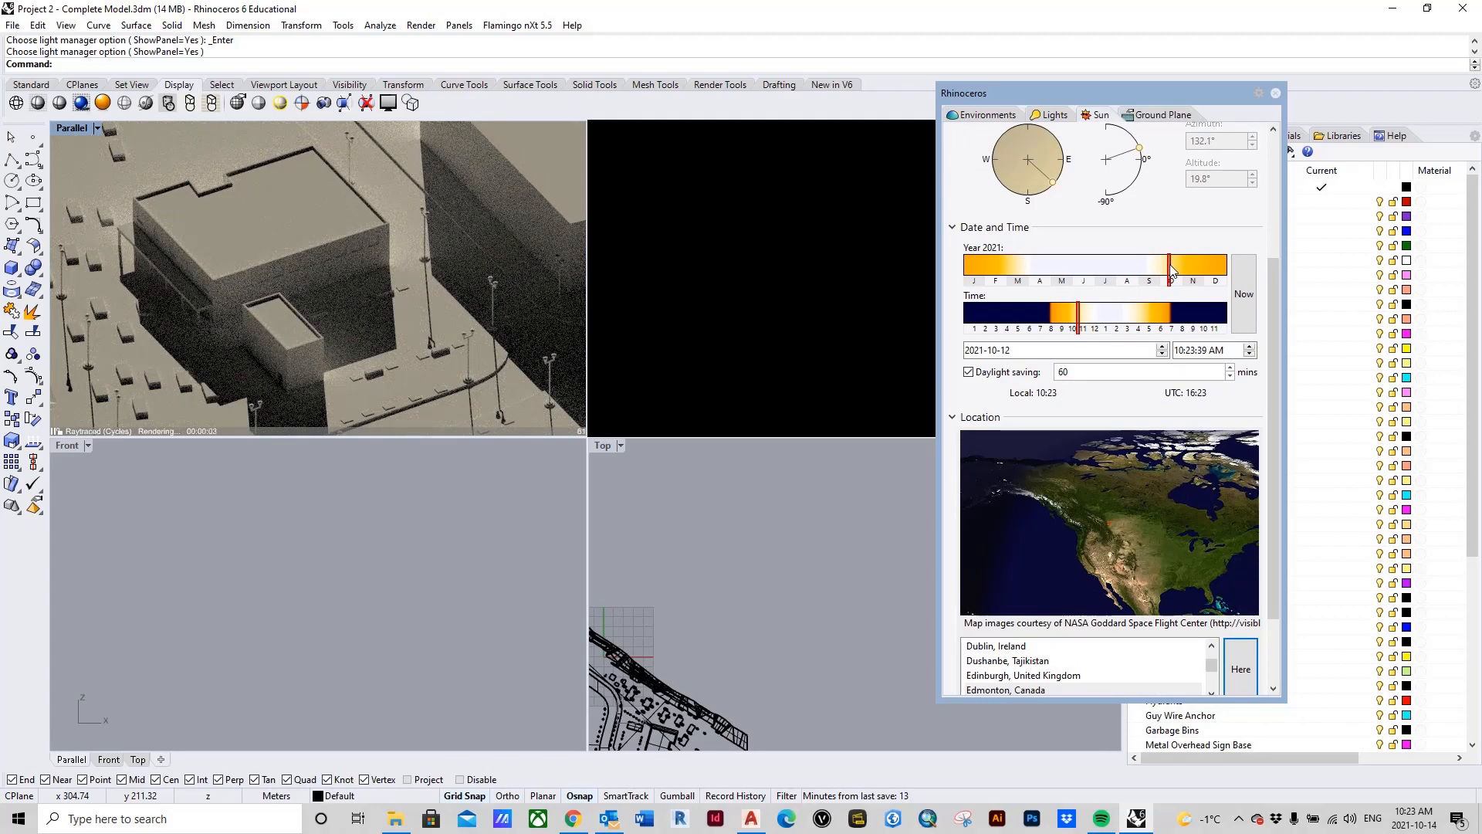
{"action": "left_click", "coordinate": [1149, 268]}
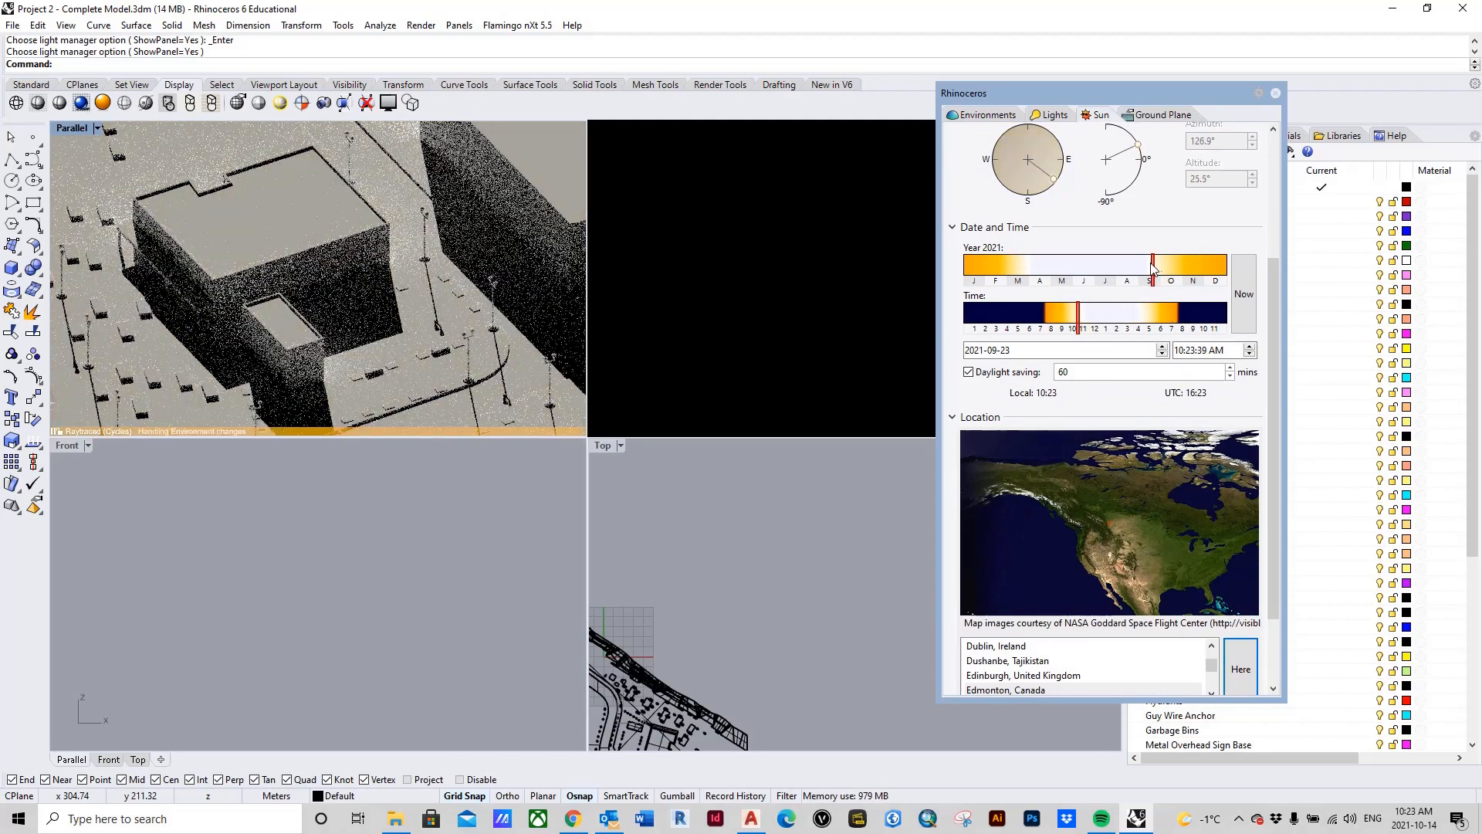
{"action": "left_click", "coordinate": [1135, 268]}
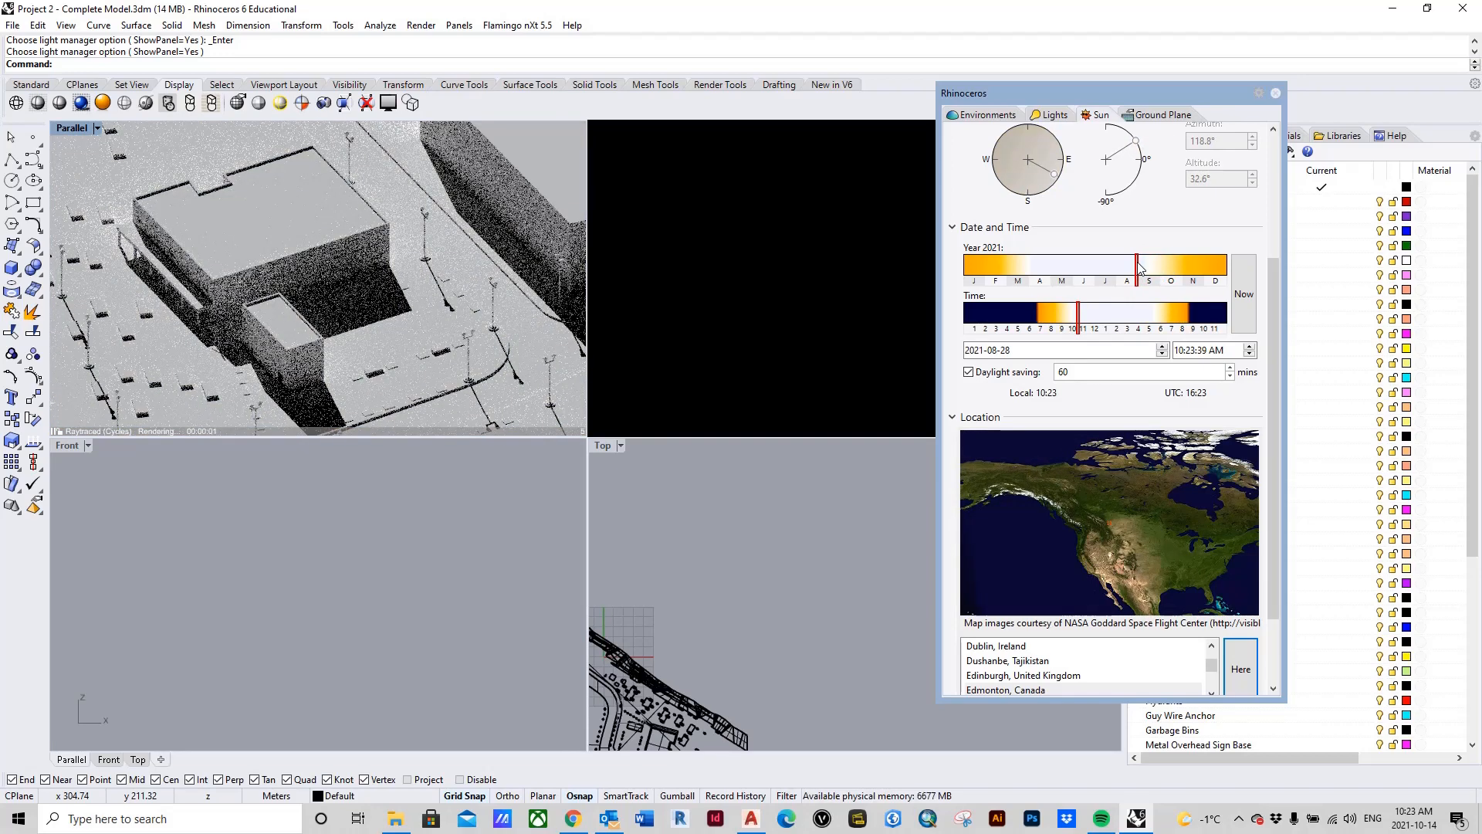
{"action": "left_click", "coordinate": [1114, 265]}
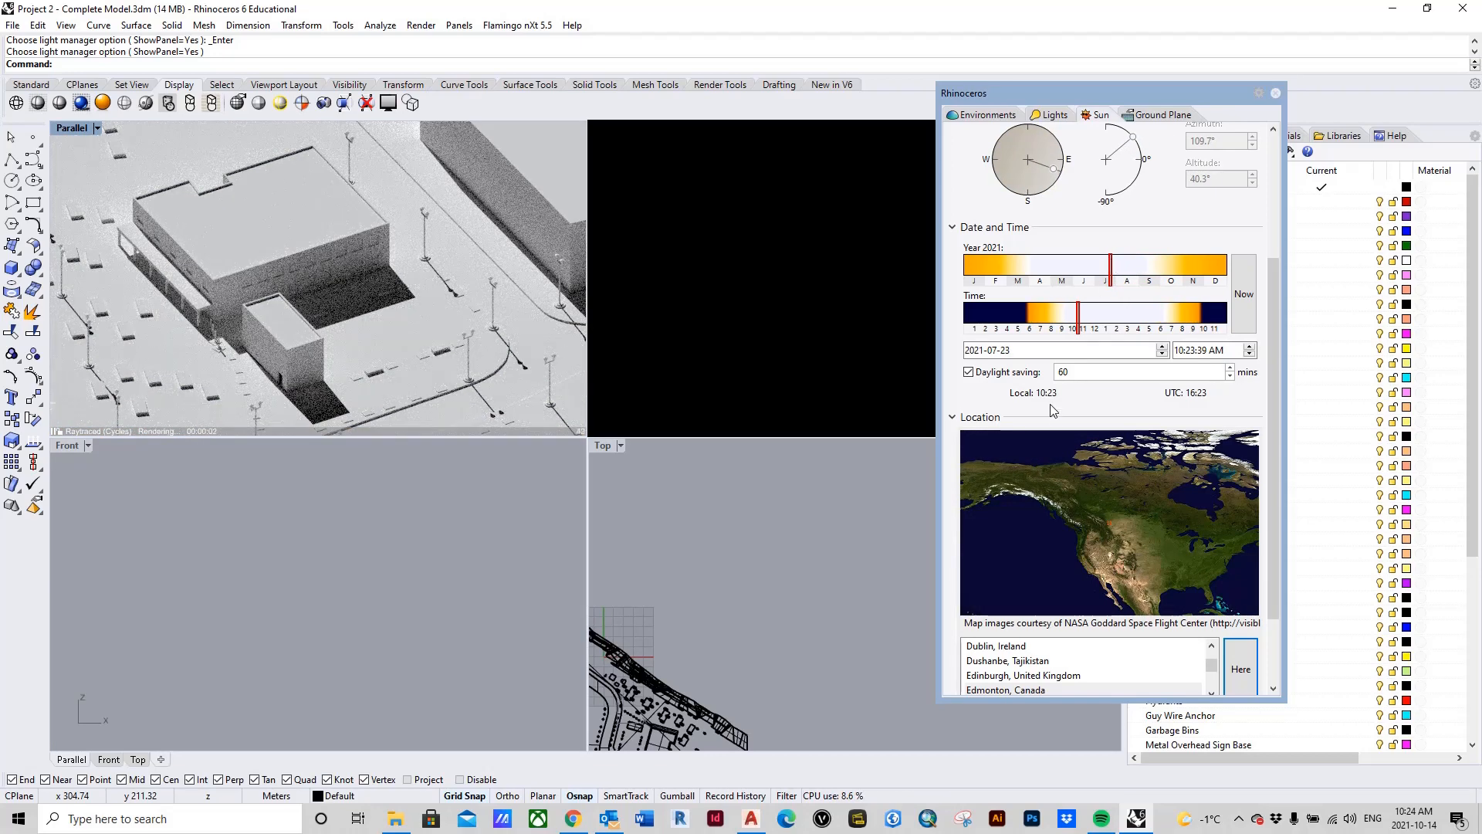
{"action": "left_click", "coordinate": [1087, 318]}
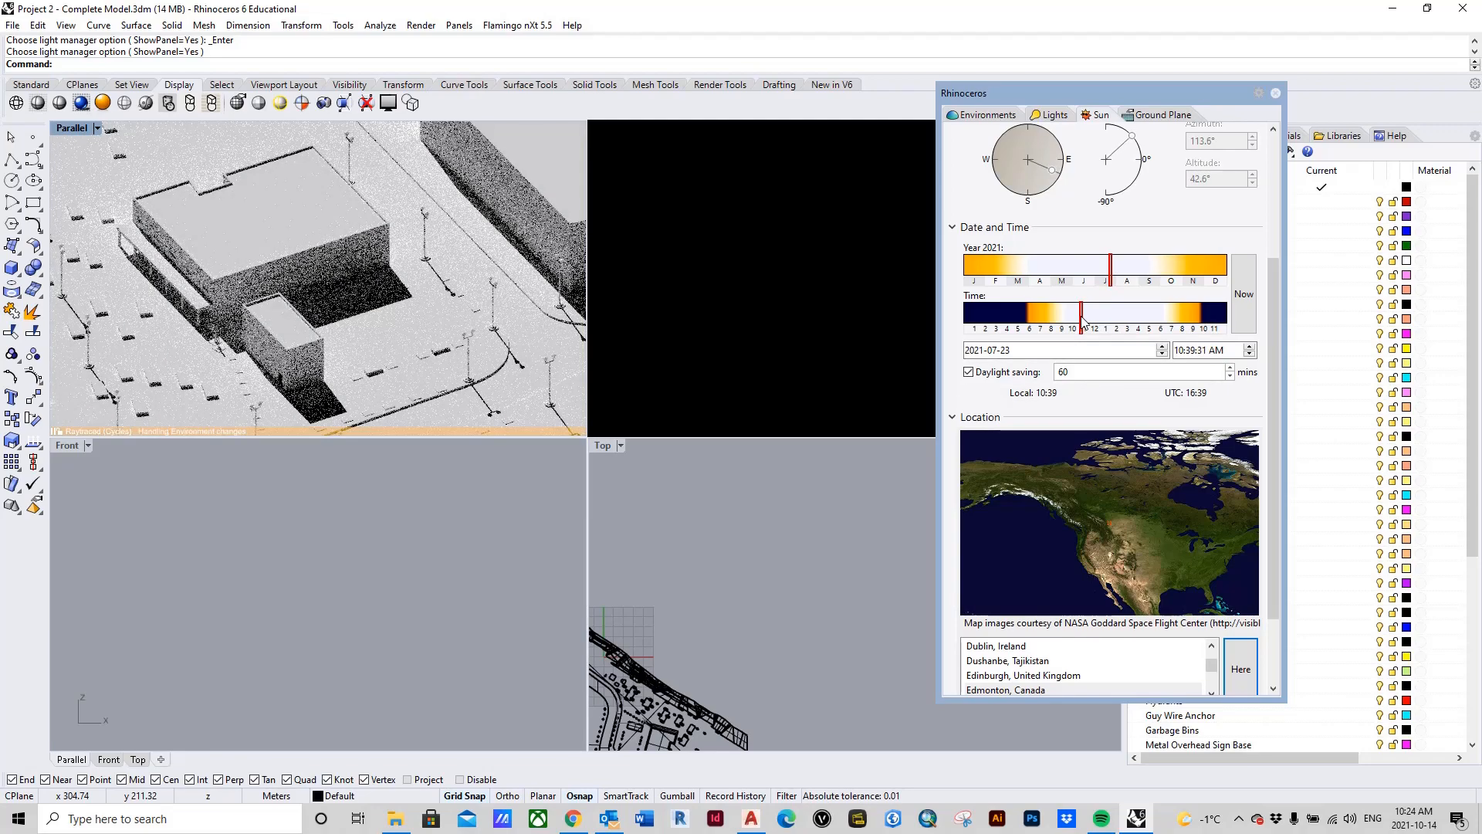
{"action": "left_click_drag", "start_coordinate": [1089, 318], "coordinate": [1098, 318]}
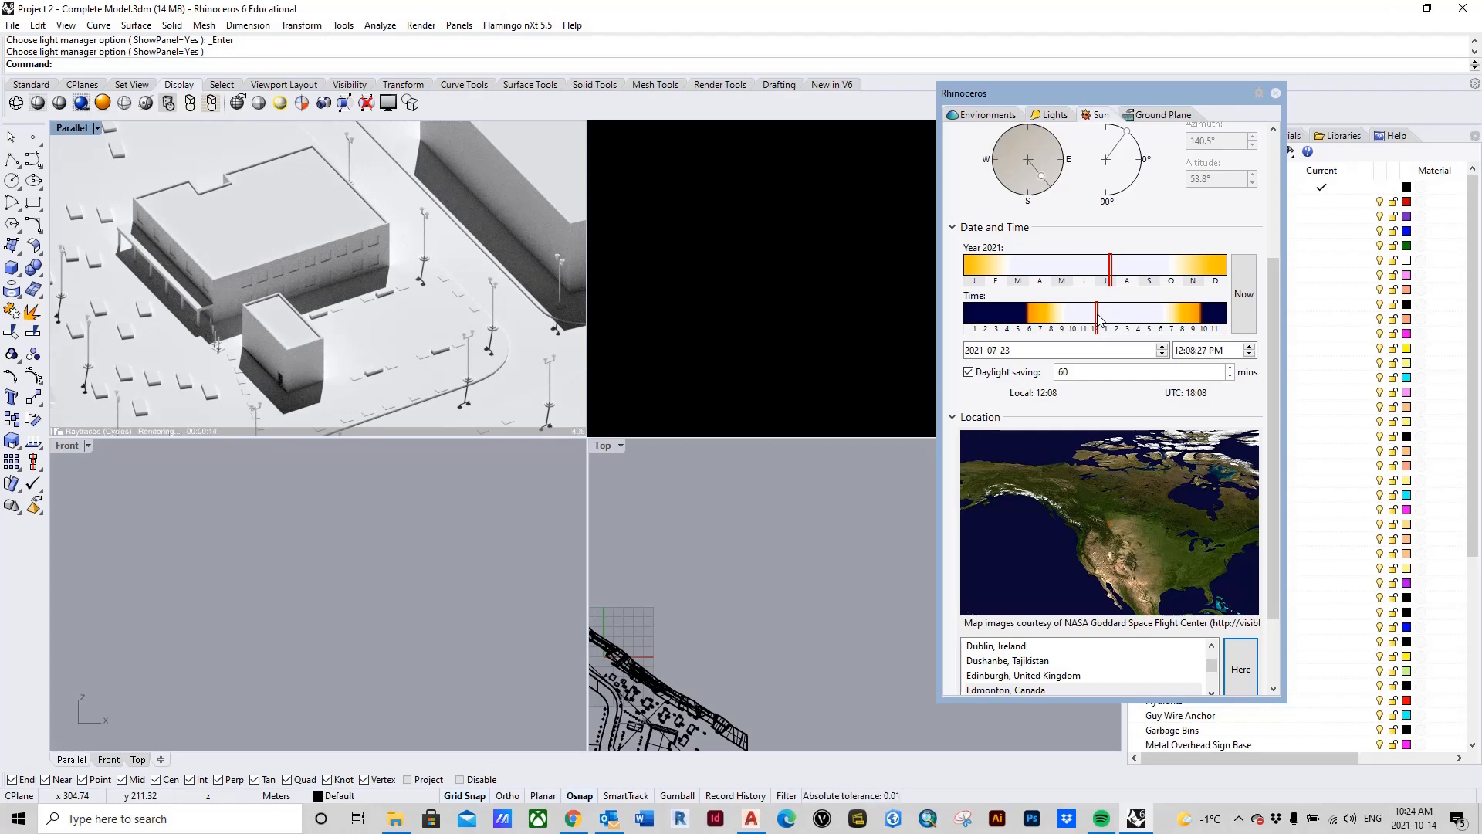
Turn the sun's manual control back on and set both its azimuth and altitude to 45°.
{"action": "scroll", "coordinate": [1122, 342], "scroll_direction": "up", "scroll_amount": 3}
{"action": "scroll", "coordinate": [1230, 496], "scroll_direction": "up", "scroll_amount": 1}
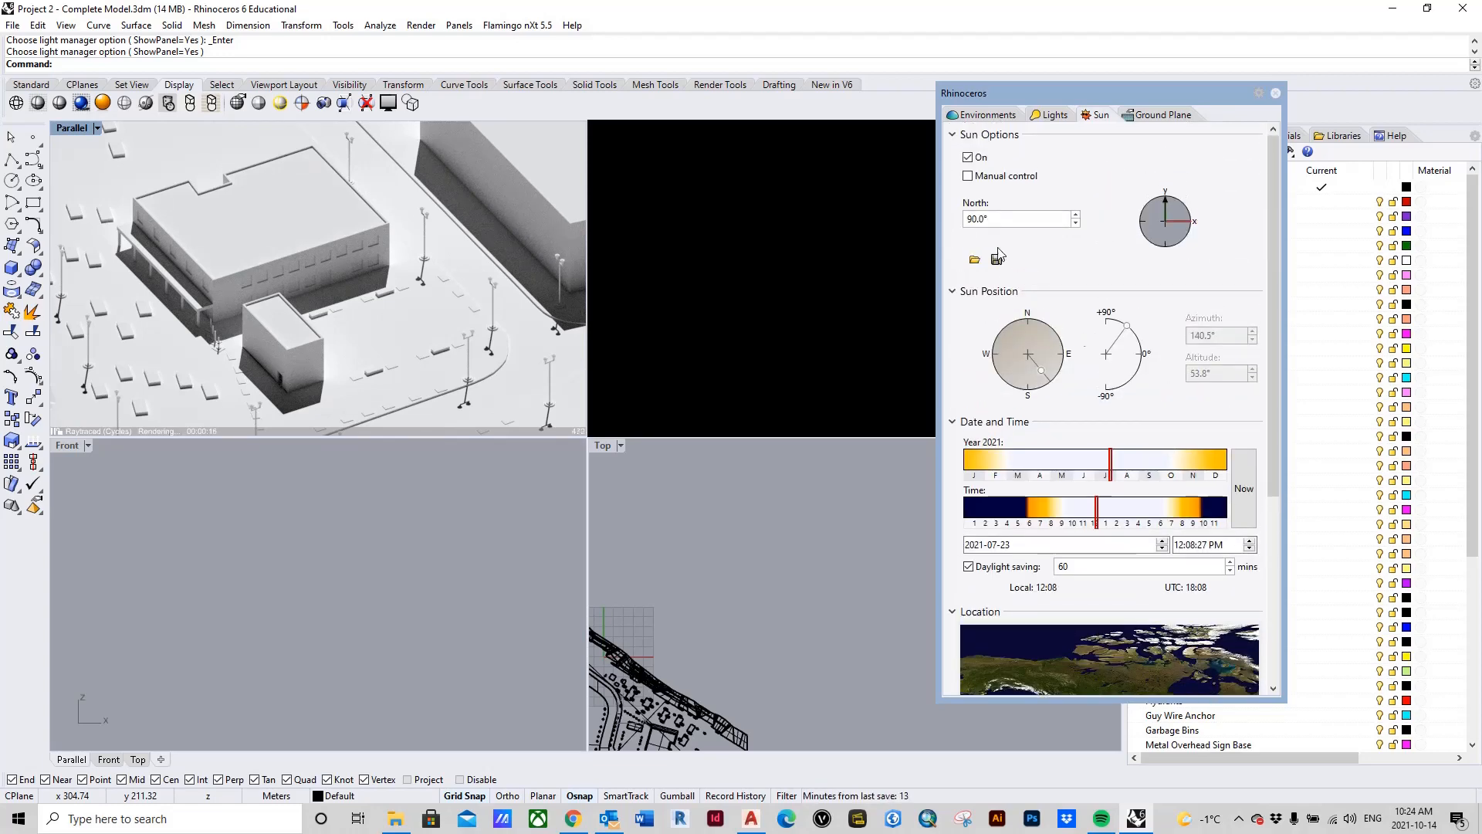
{"action": "left_click", "coordinate": [968, 177]}
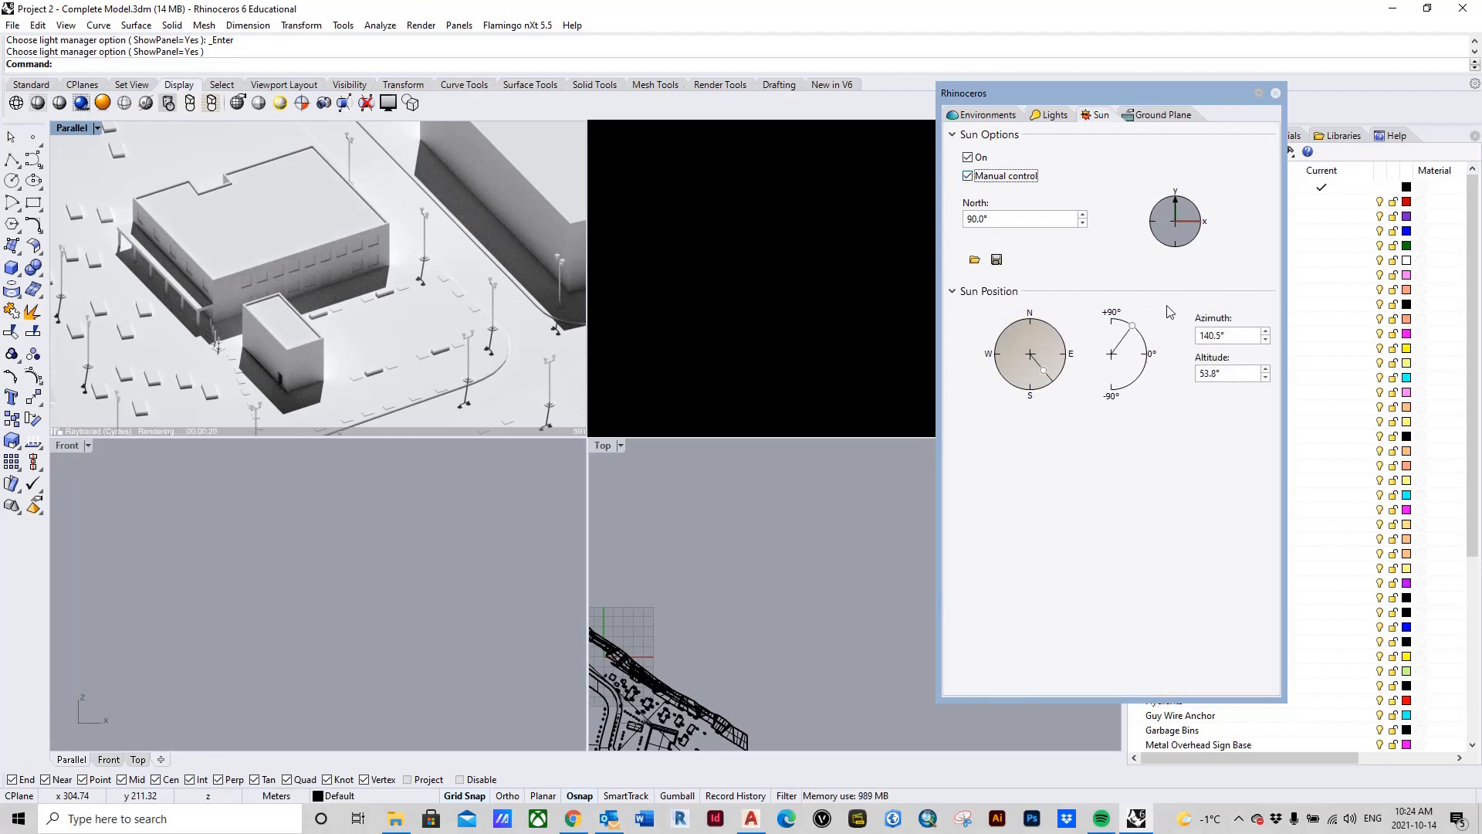
{"action": "double_click", "coordinate": [1211, 336]}
{"action": "type", "text": "45"}
{"action": "key", "text": "Return"}
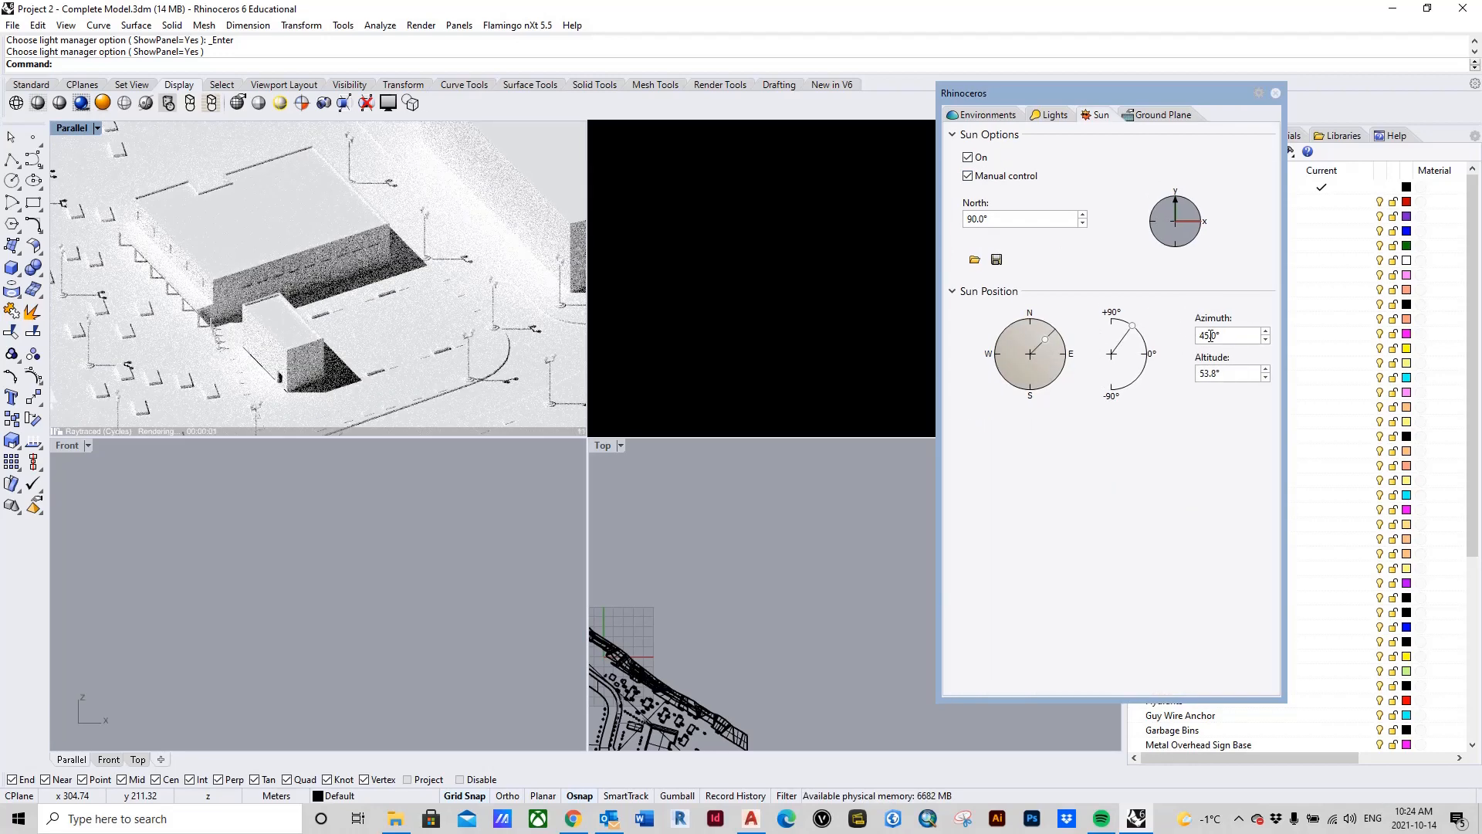
{"action": "double_click", "coordinate": [1209, 373]}
{"action": "type", "text": "45"}
{"action": "key", "text": "Return"}
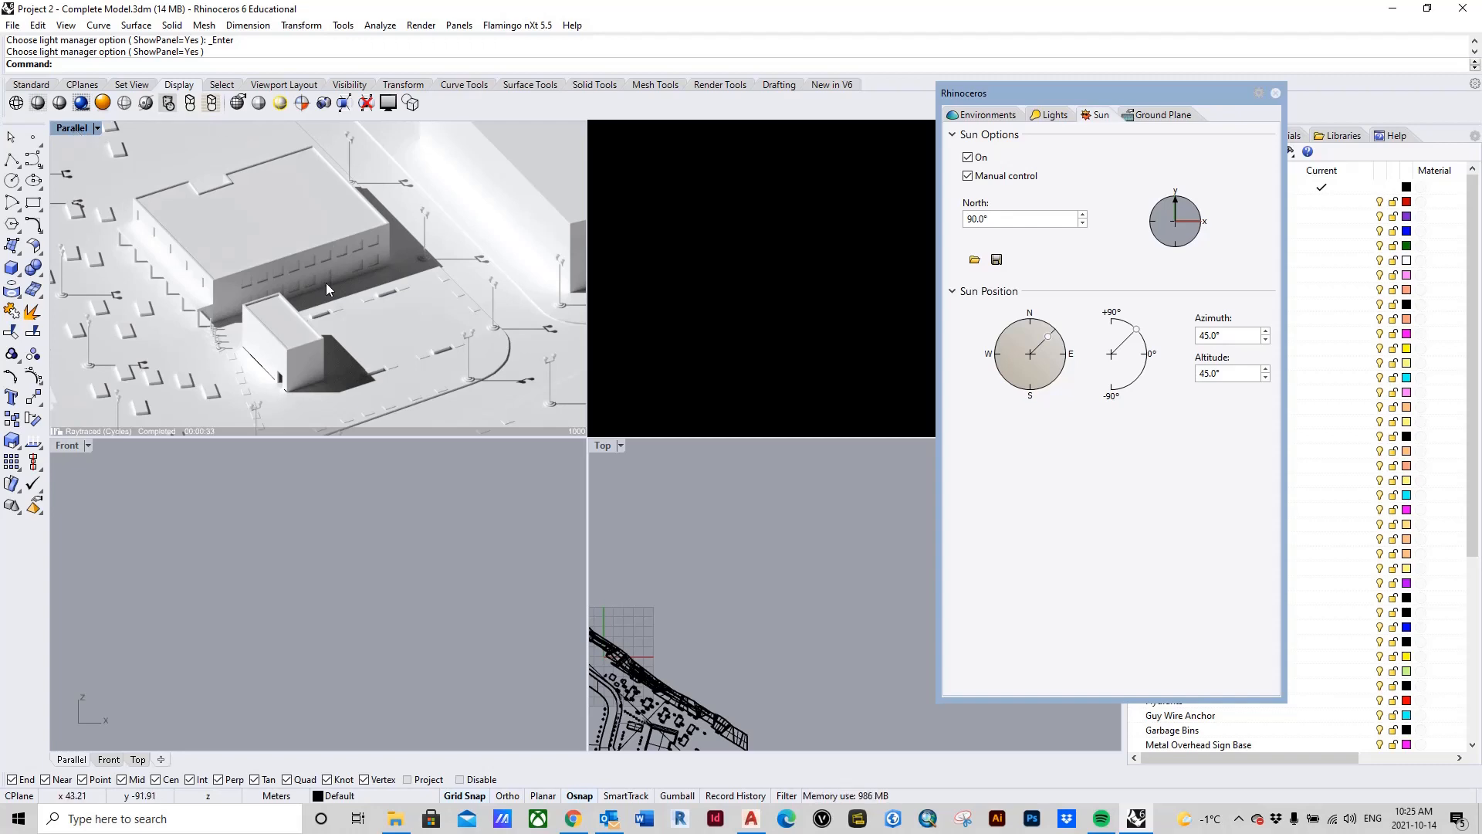
Maximize the raytraced isometric viewport and dock the floating Sun settings above the layer list, clear of the view.
{"action": "double_click", "coordinate": [67, 128]}
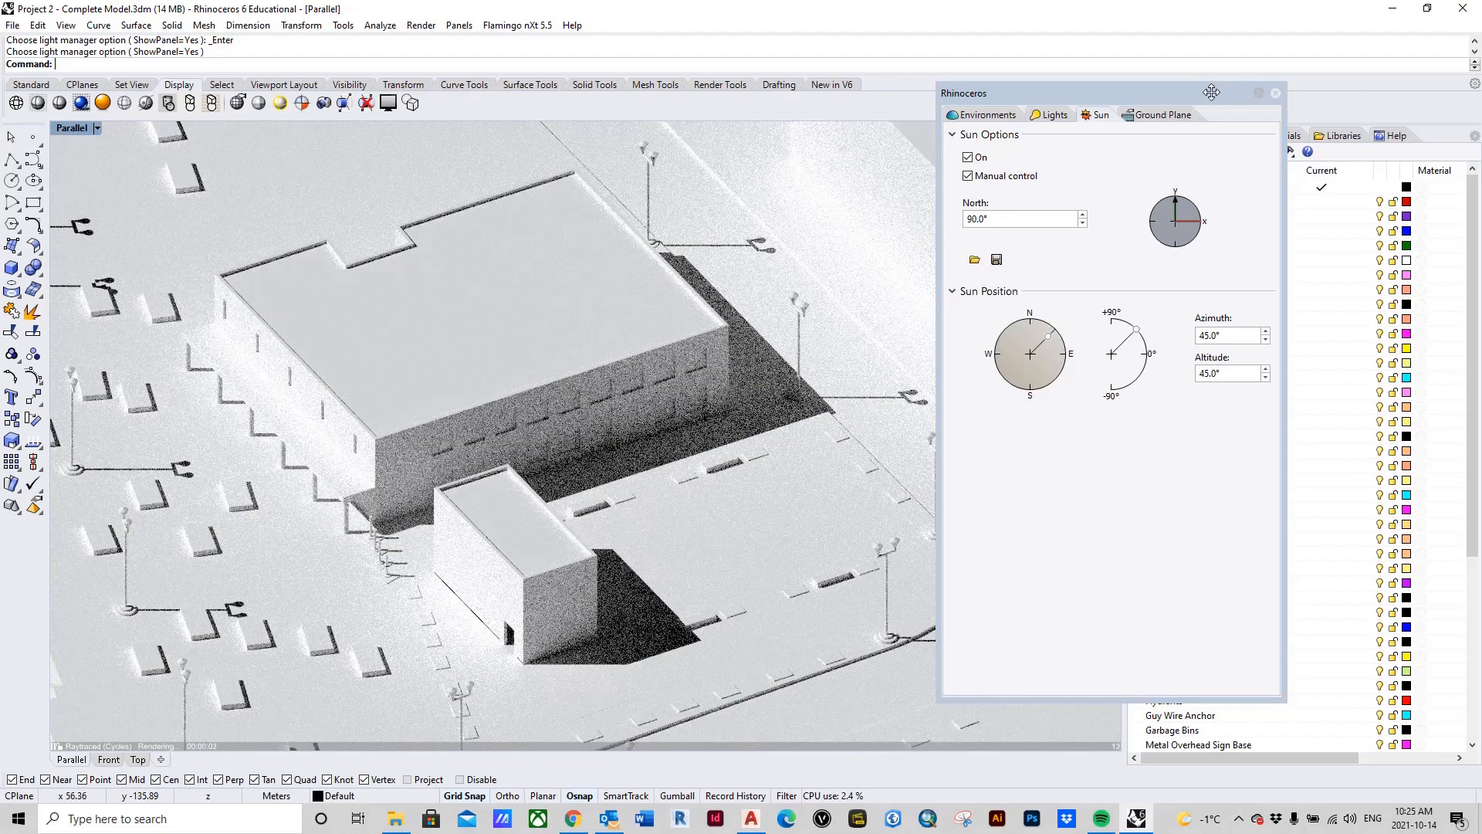
{"action": "left_click_drag", "start_coordinate": [1212, 93], "coordinate": [1297, 154]}
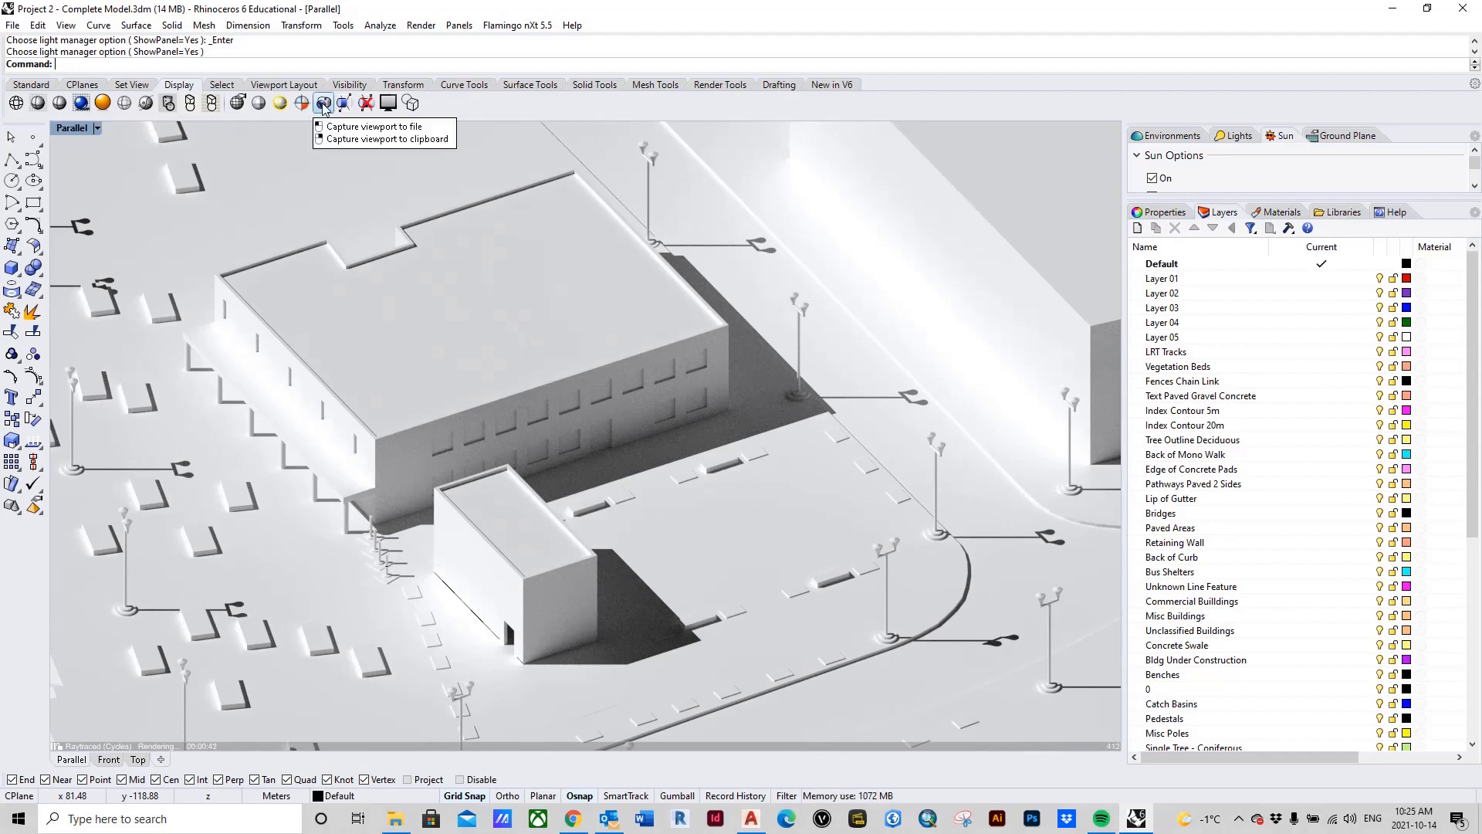
Capture the raytraced Parallel viewport to a file at the Viewport resolution, with scale 1 and 500 passes.
{"action": "left_click", "coordinate": [326, 106]}
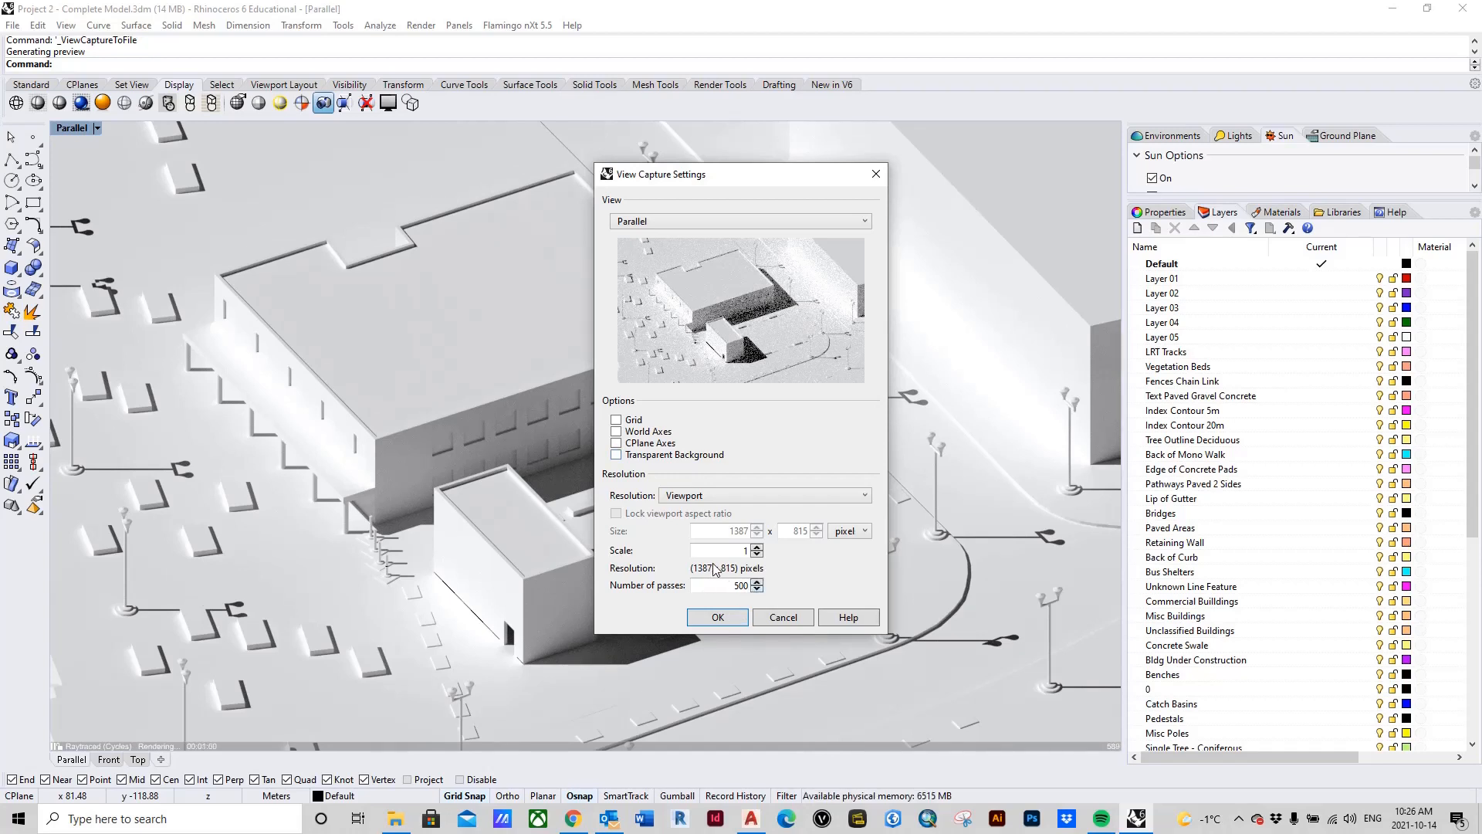
{"action": "left_click", "coordinate": [866, 534]}
{"action": "left_click", "coordinate": [865, 533]}
{"action": "left_click", "coordinate": [708, 498]}
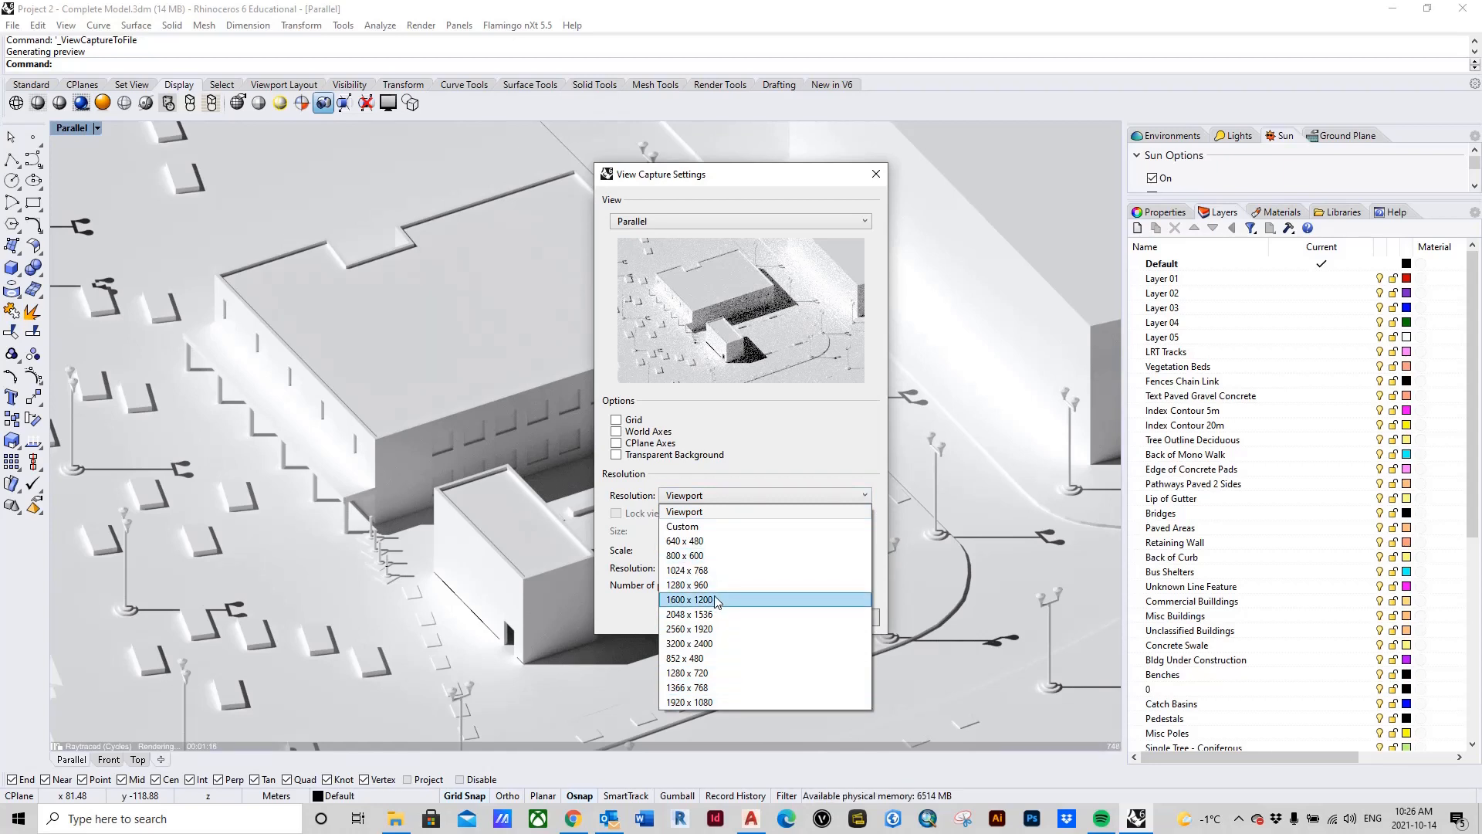
{"action": "left_click", "coordinate": [798, 436]}
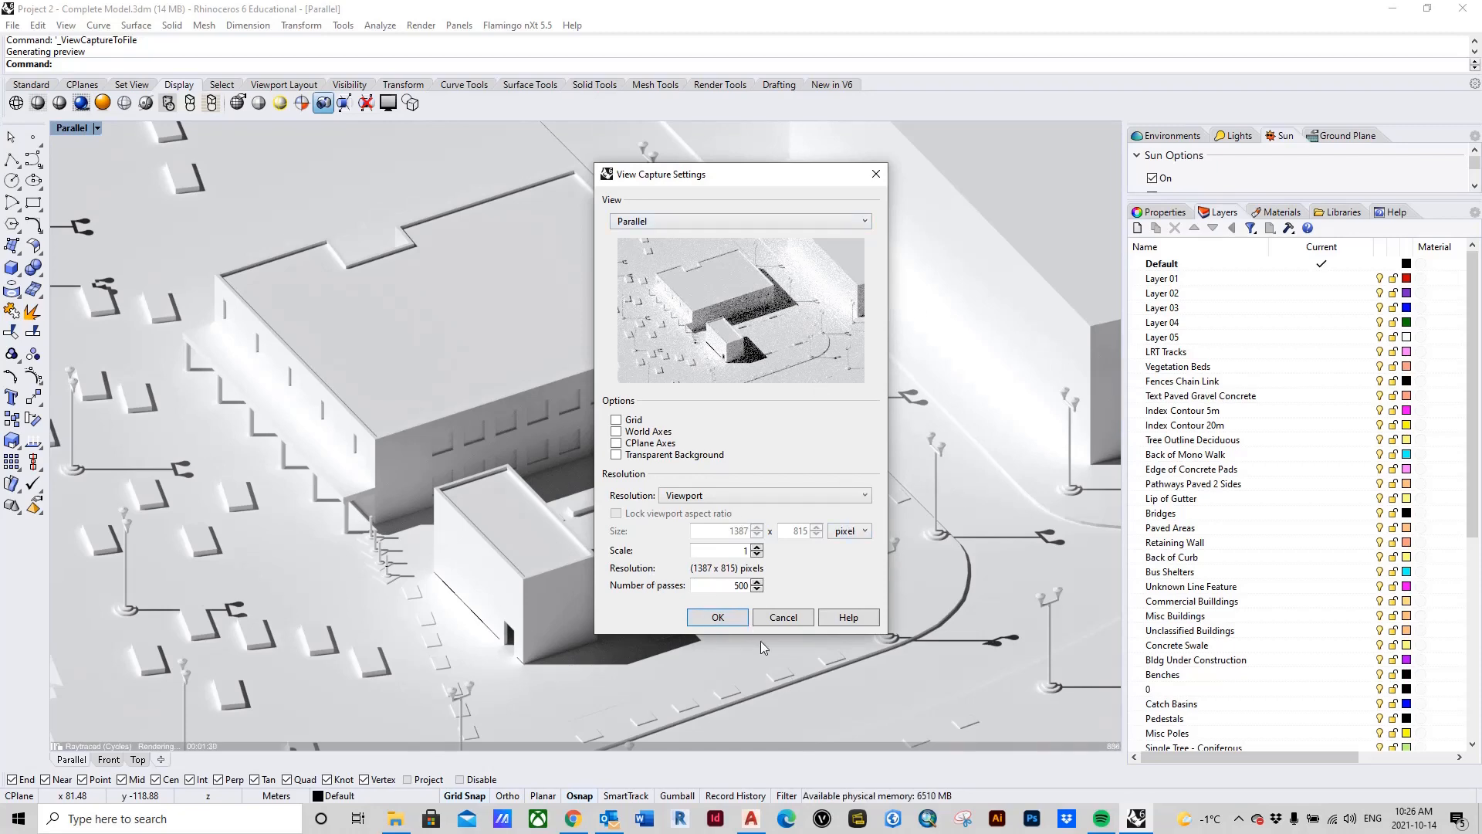
{"action": "left_click", "coordinate": [717, 618]}
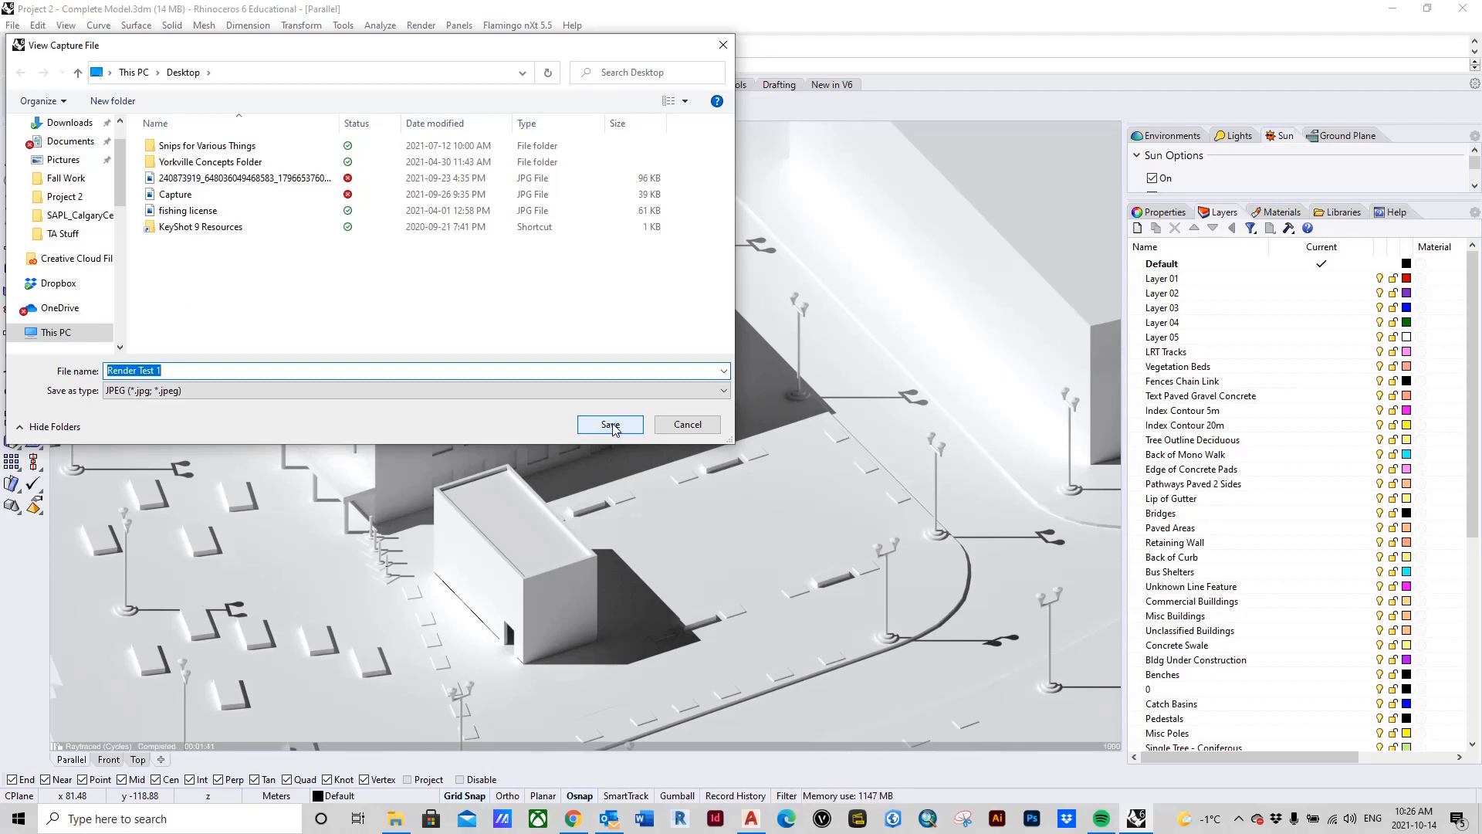
Save the viewport capture to the Desktop as a JPEG file named Render Test 1.
{"action": "left_click", "coordinate": [280, 393]}
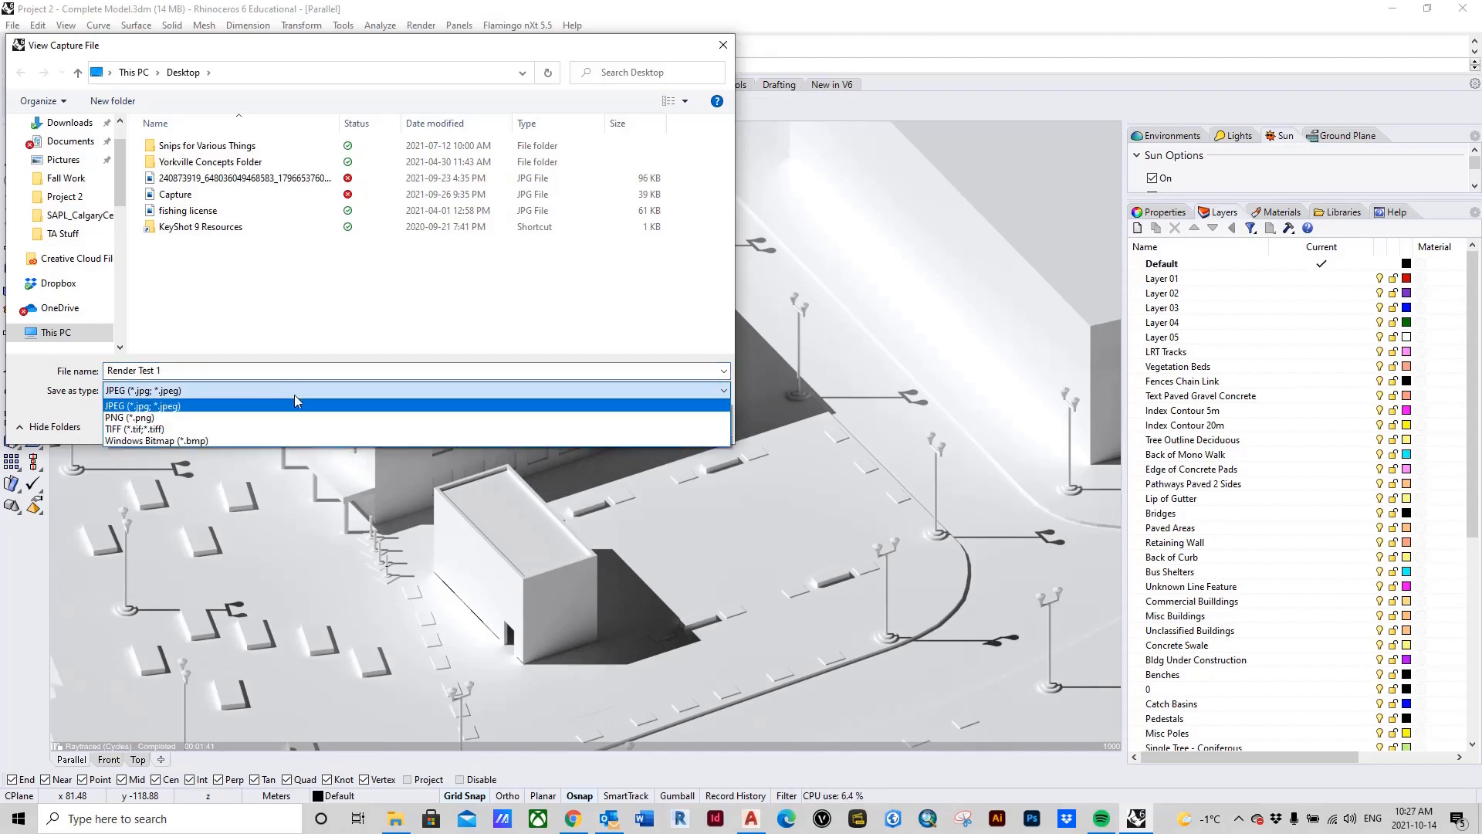
{"action": "left_click", "coordinate": [294, 396]}
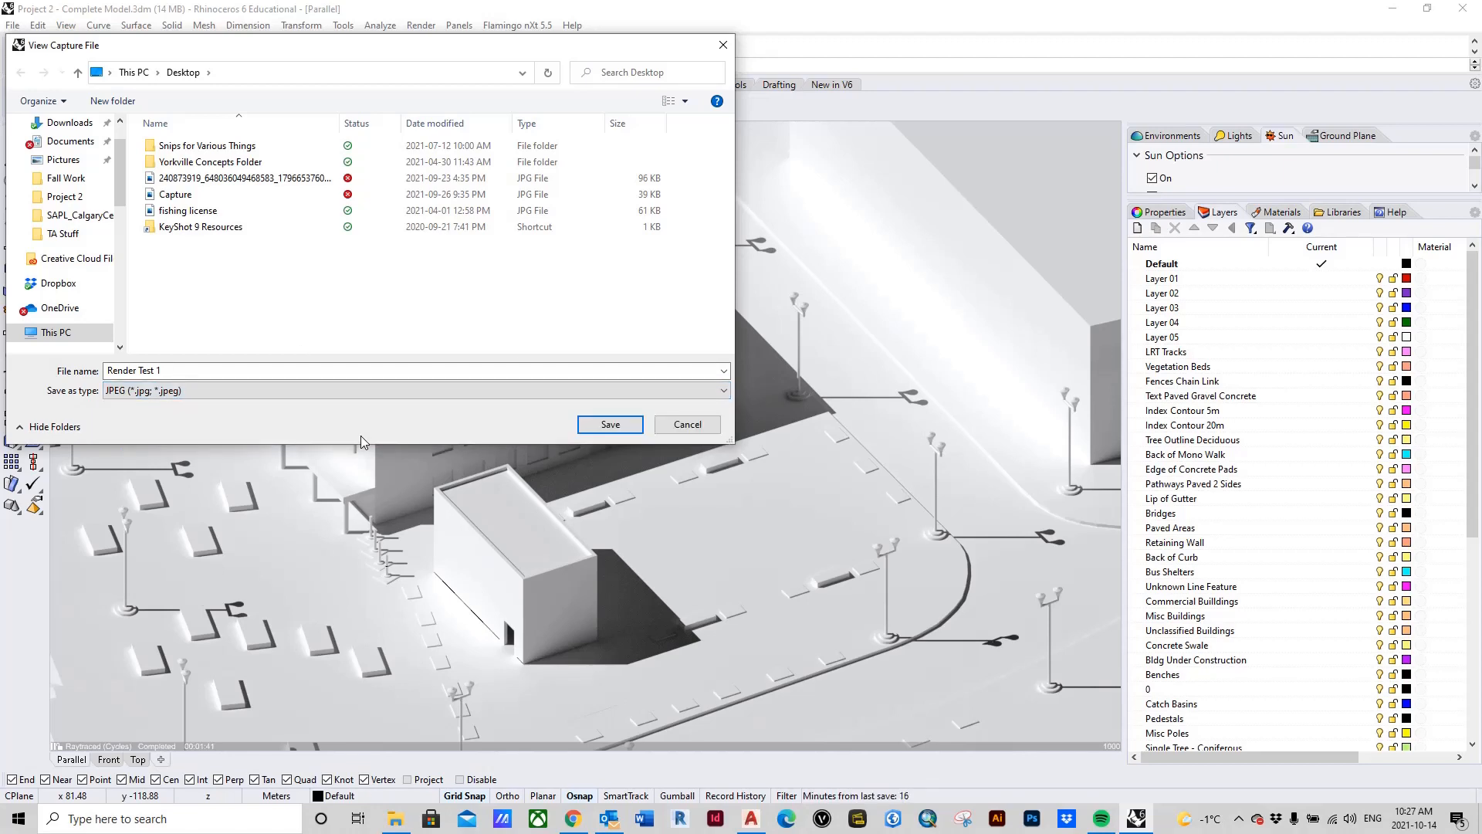
{"action": "left_click", "coordinate": [610, 426]}
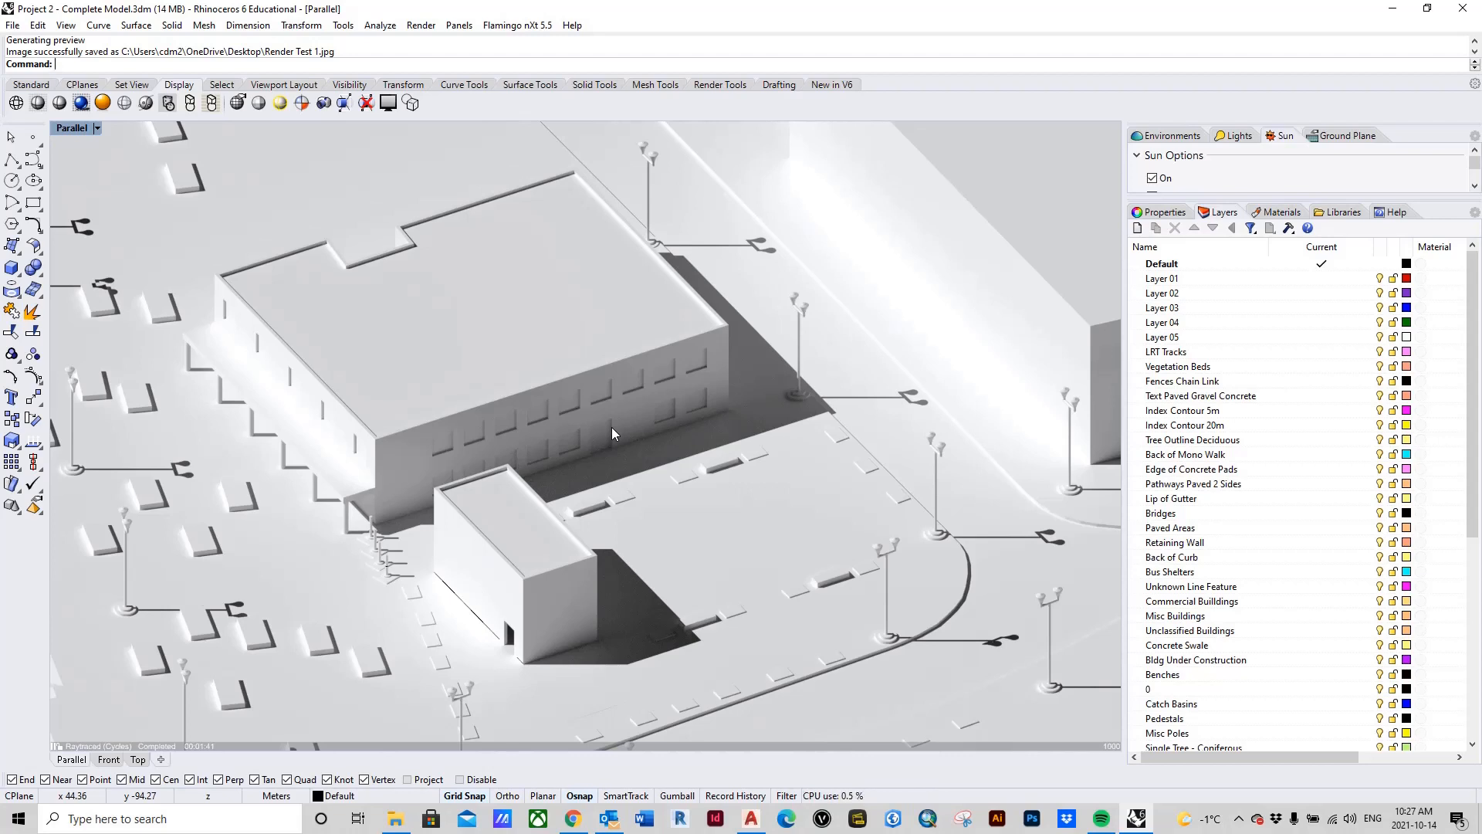
Minimize the open windows to reach the desktop and open the Render Test 1 image in Photos to inspect it.
{"action": "left_click", "coordinate": [1393, 11]}
{"action": "left_click", "coordinate": [1310, 102]}
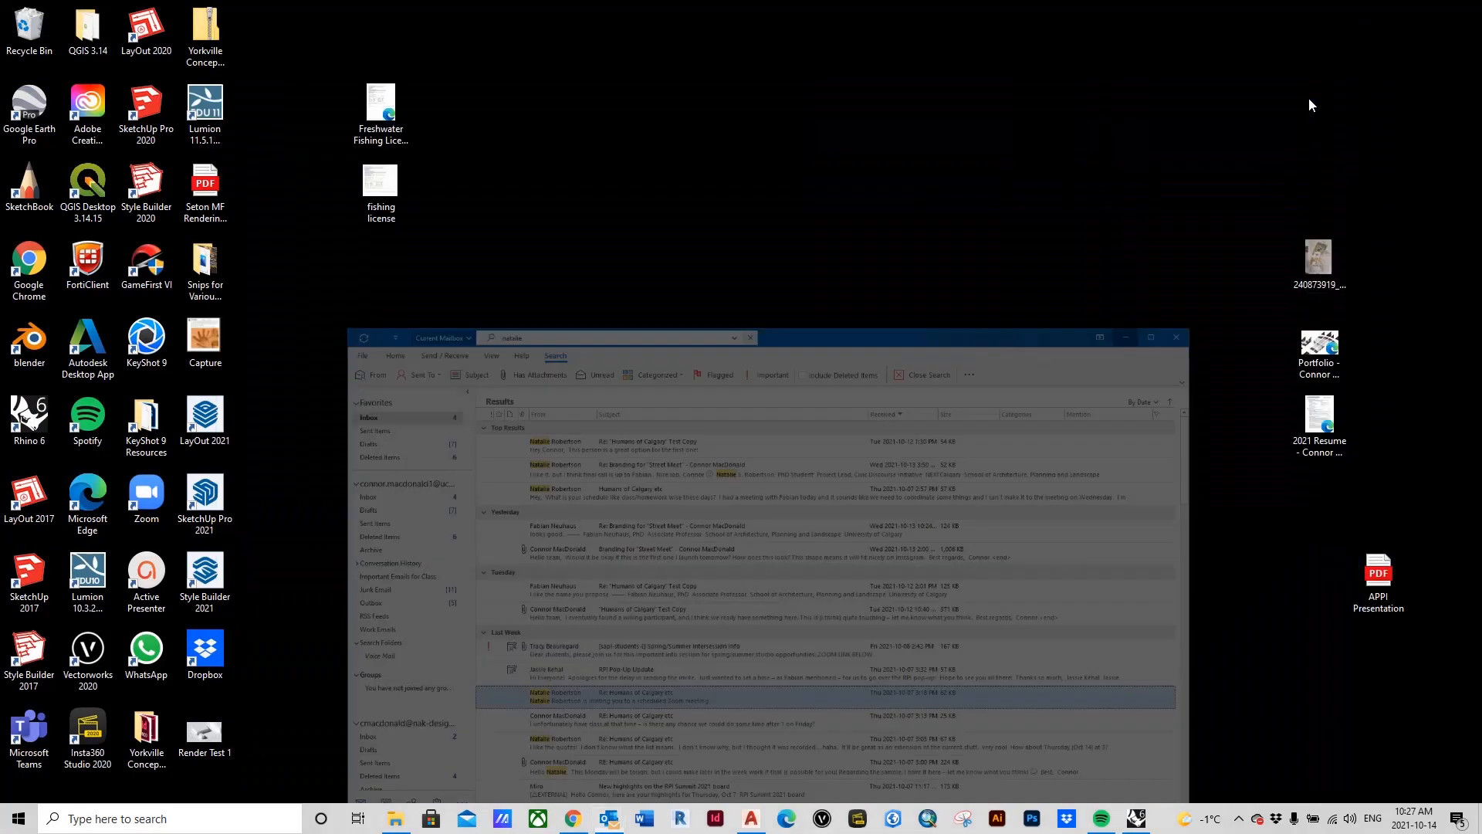
{"action": "double_click", "coordinate": [200, 738]}
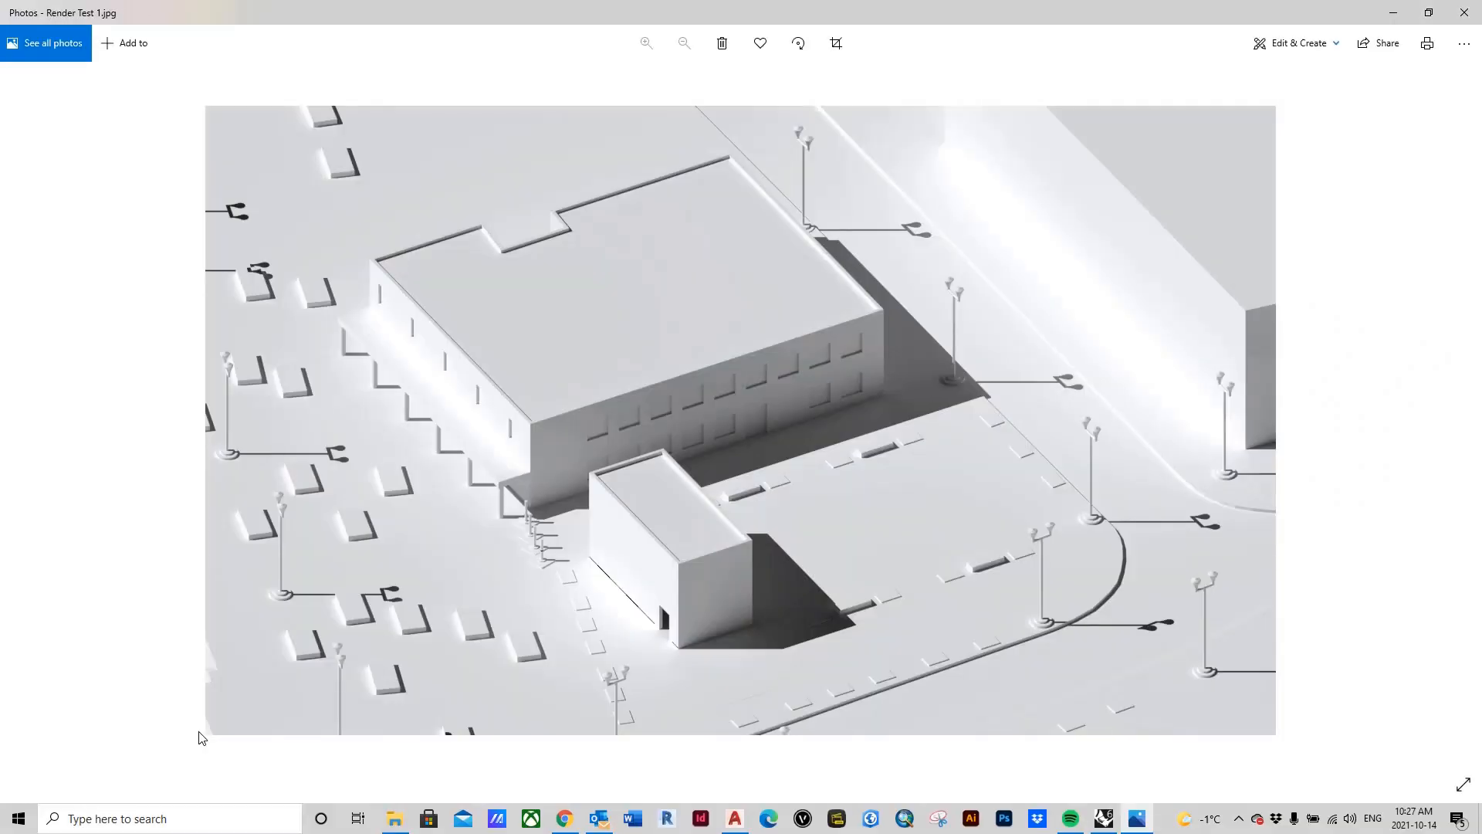